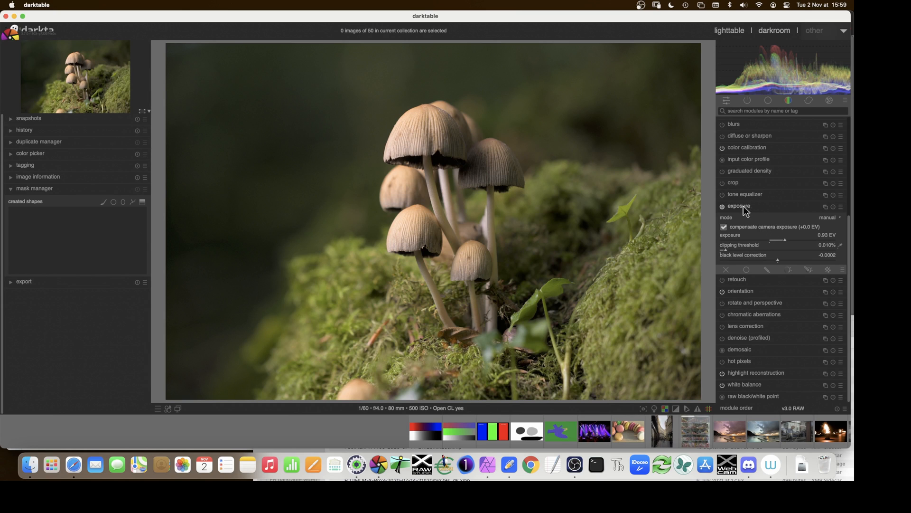
# Create a new instance of the exposure module and name it background.
pyautogui.click(756, 227)
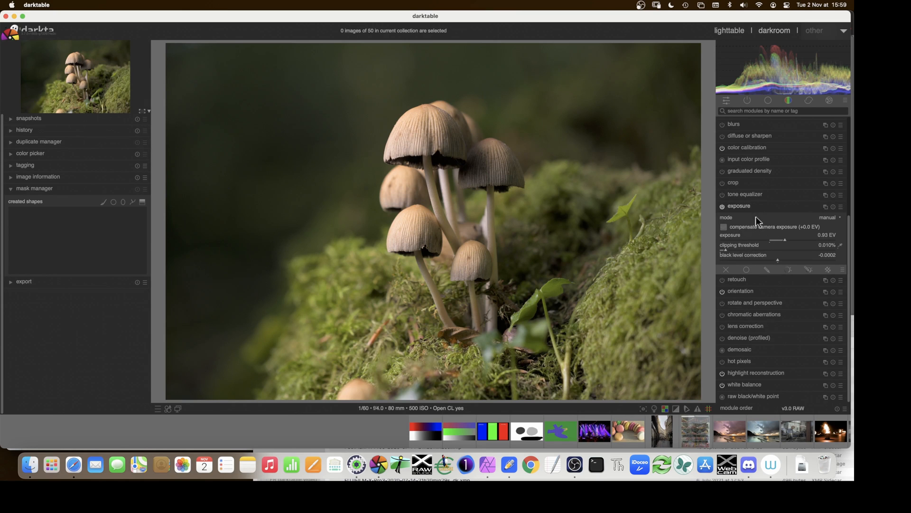
pyautogui.click(826, 206)
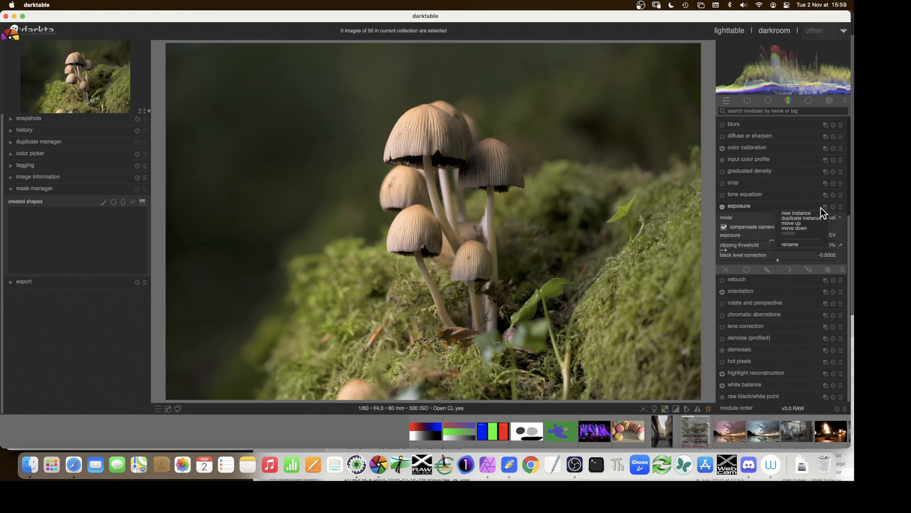
pyautogui.click(795, 214)
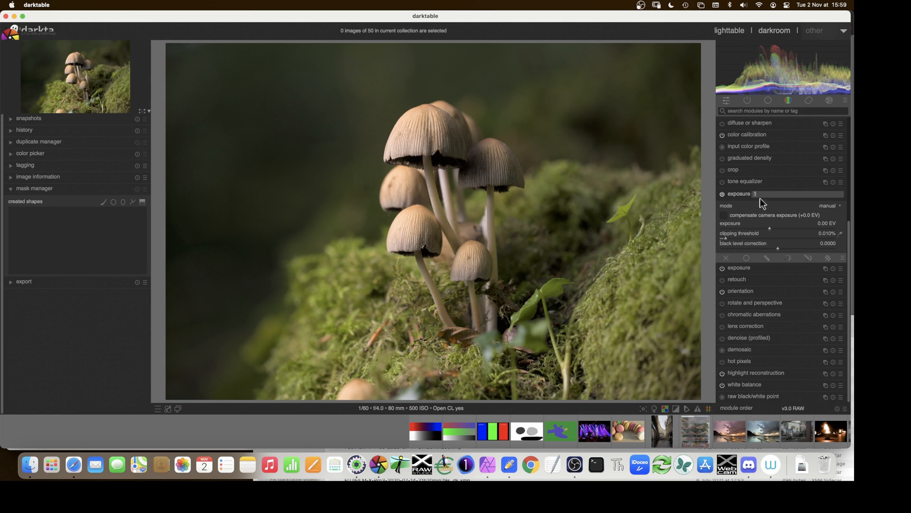
pyautogui.press('BackSpace')
pyautogui.press('Return')
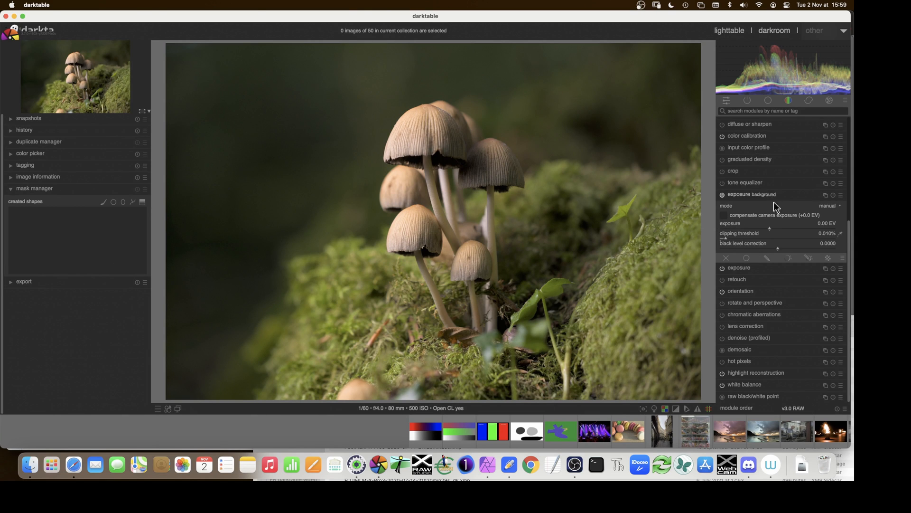
# Enable a drawn mask on the background exposure instance and place a horizontal gradient across the upper mushroom caps.
pyautogui.click(766, 257)
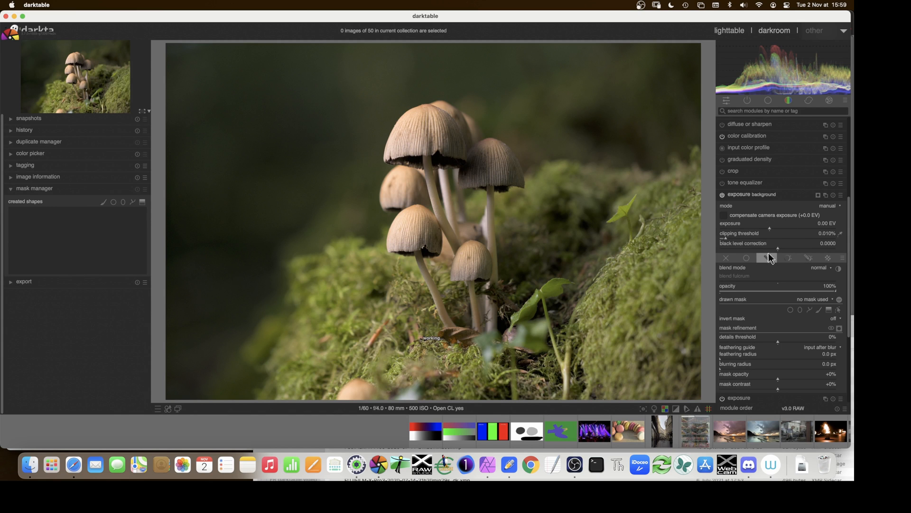
pyautogui.click(800, 310)
pyautogui.click(829, 311)
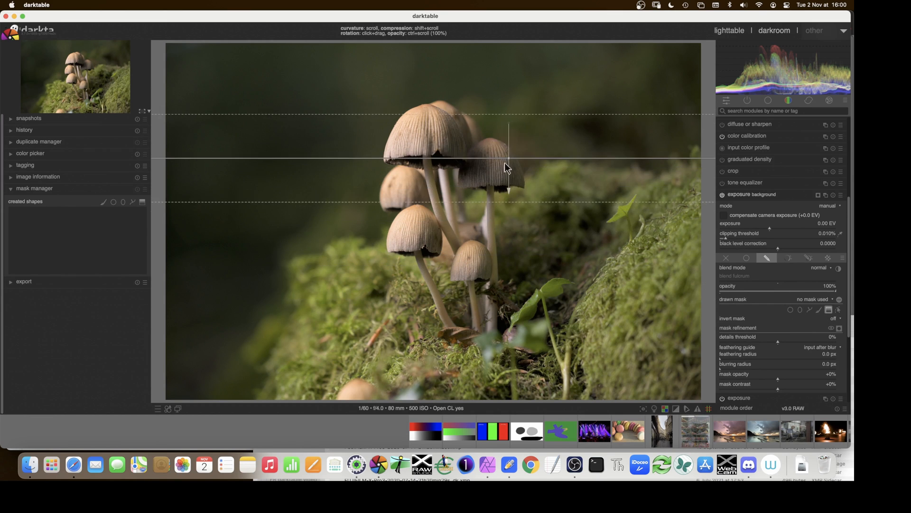
pyautogui.click(507, 190)
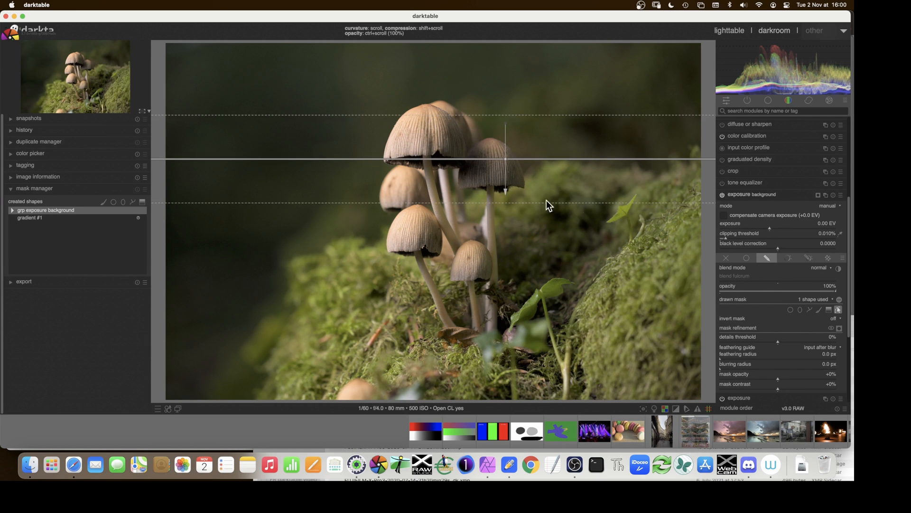
# Add a tilted ellipse shape centred on the mushroom cluster to the background exposure mask.
pyautogui.click(801, 310)
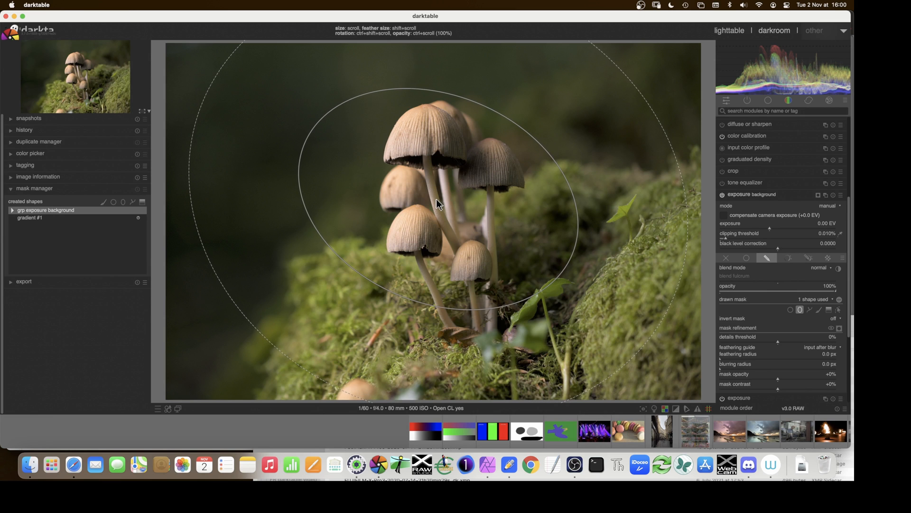
pyautogui.scroll(-10, 437, 200)
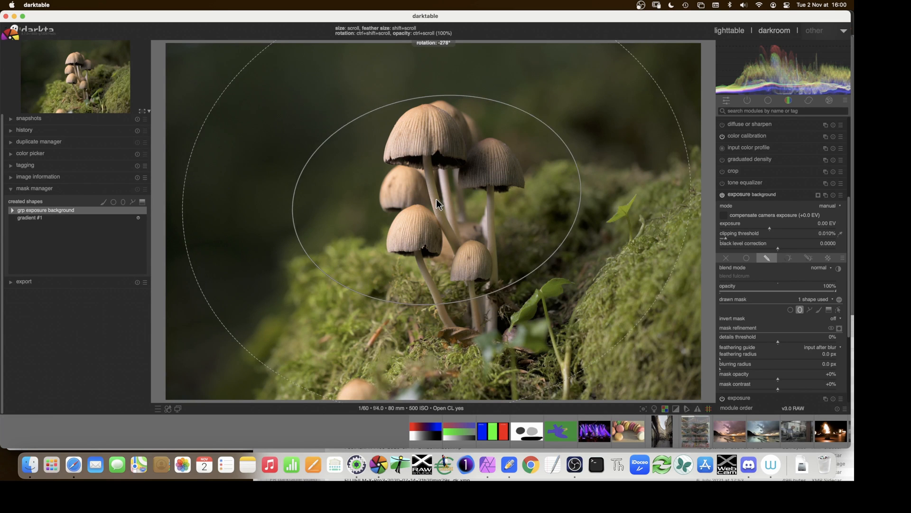
pyautogui.scroll(5, 439, 198)
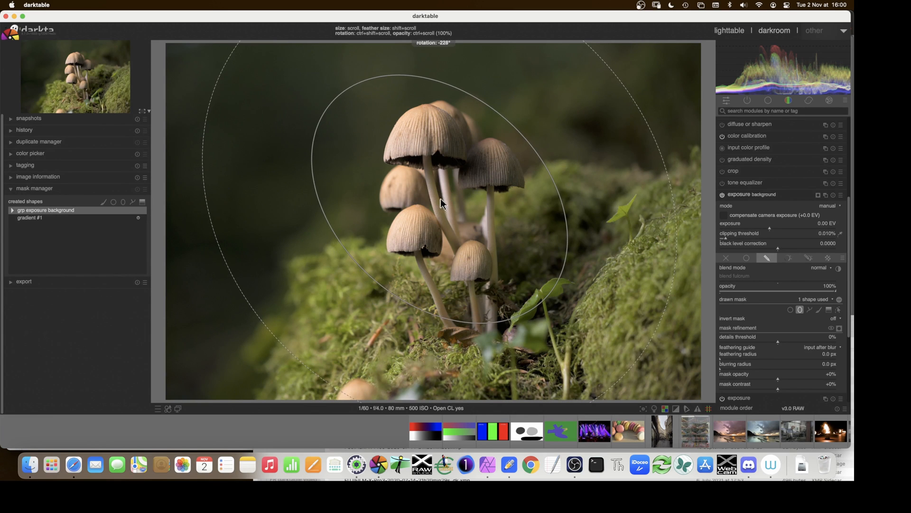
pyautogui.scroll(-5, 446, 194)
pyautogui.click(445, 194)
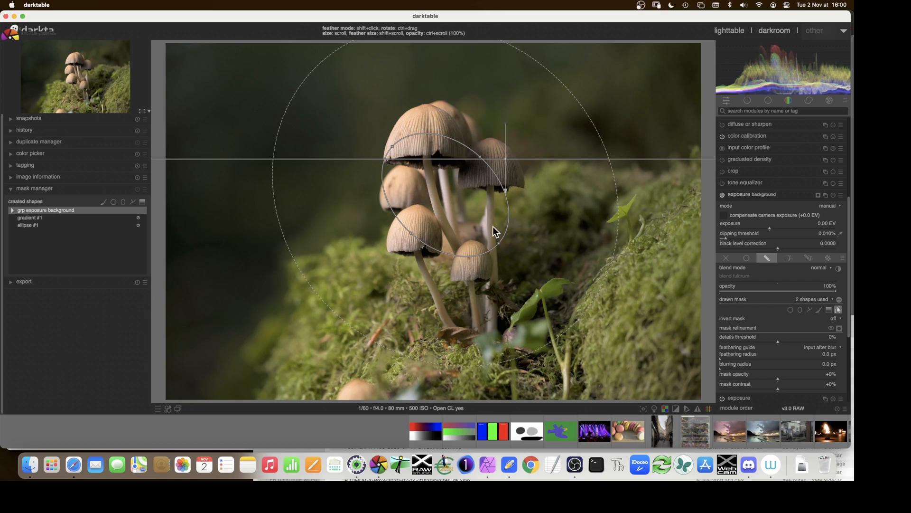
# Expand the exposure background group to view its shapes and rename the ellipse shape as mushrooms.
pyautogui.click(52, 219)
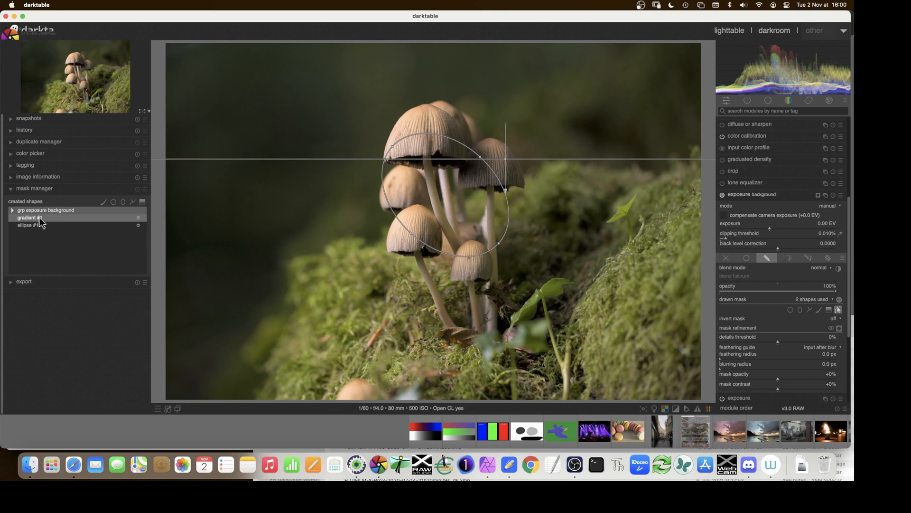
pyautogui.click(43, 210)
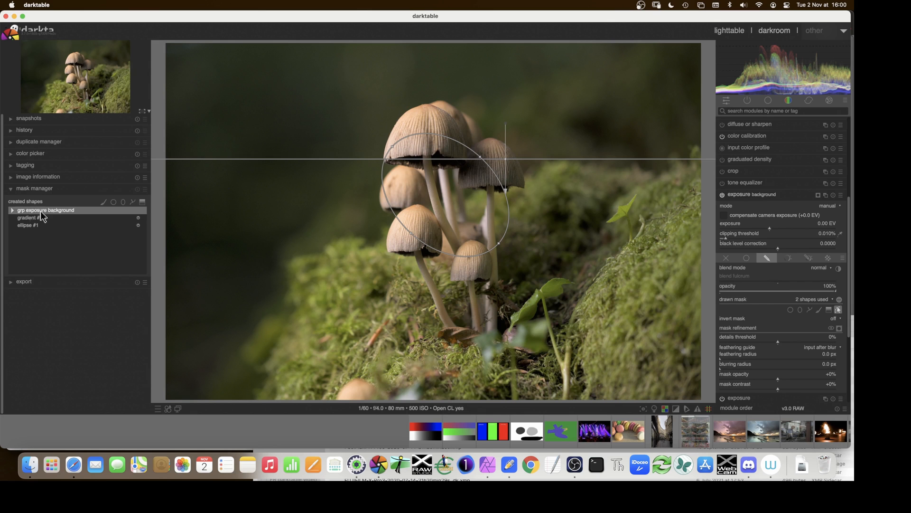
pyautogui.click(13, 210)
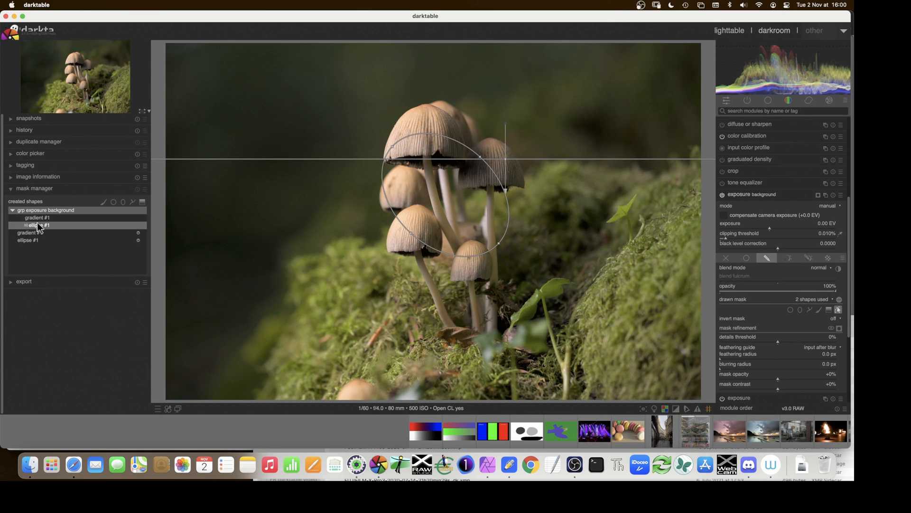
pyautogui.doubleClick(59, 240)
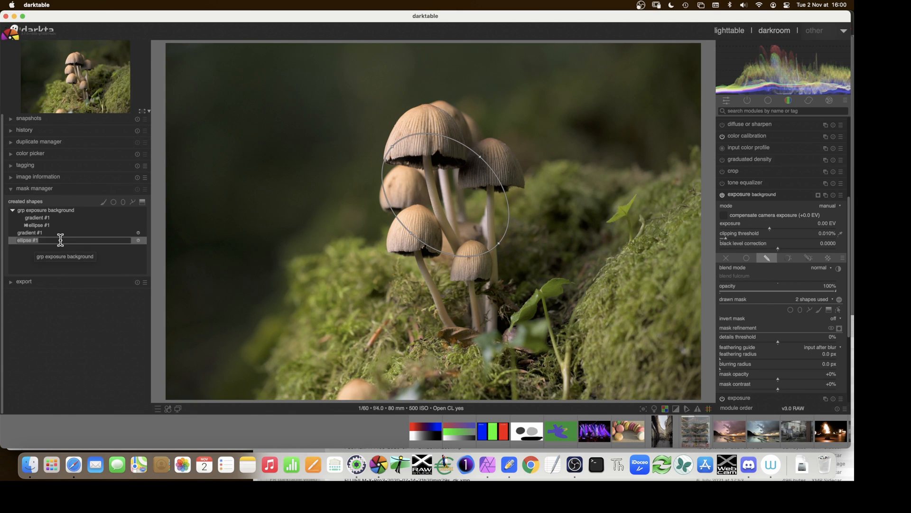
pyautogui.write('mushrooms')
pyautogui.press('Return')
# Rename the gradient shape as horizontal gradient and check the shape names in the exposure background group.
pyautogui.click(38, 217)
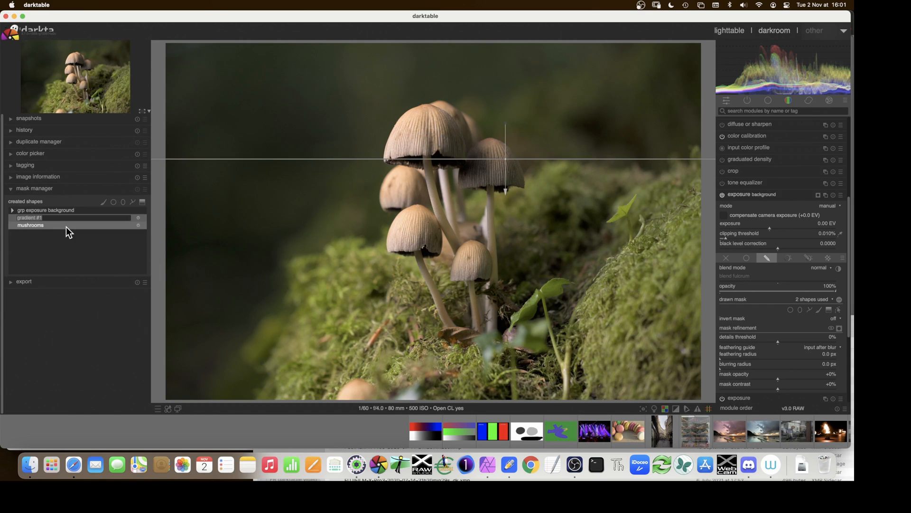
pyautogui.write('horizontal')
pyautogui.press('Return')
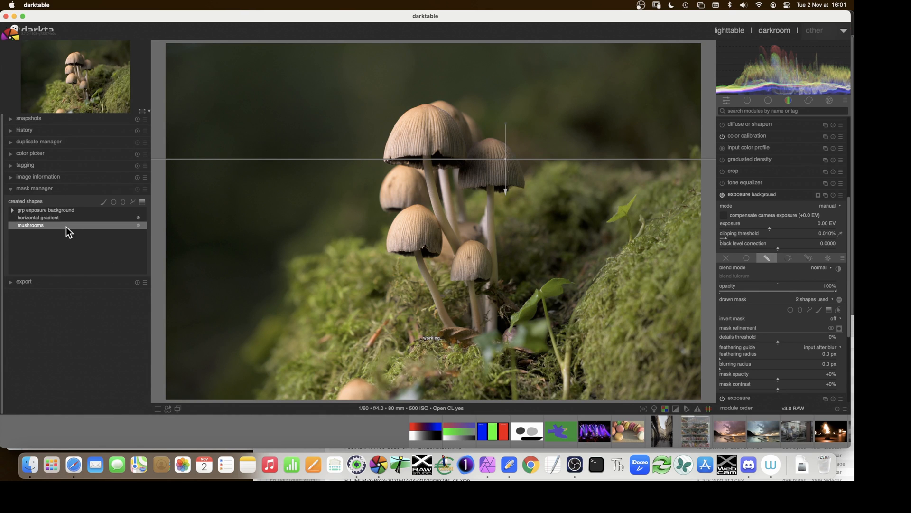
pyautogui.click(11, 211)
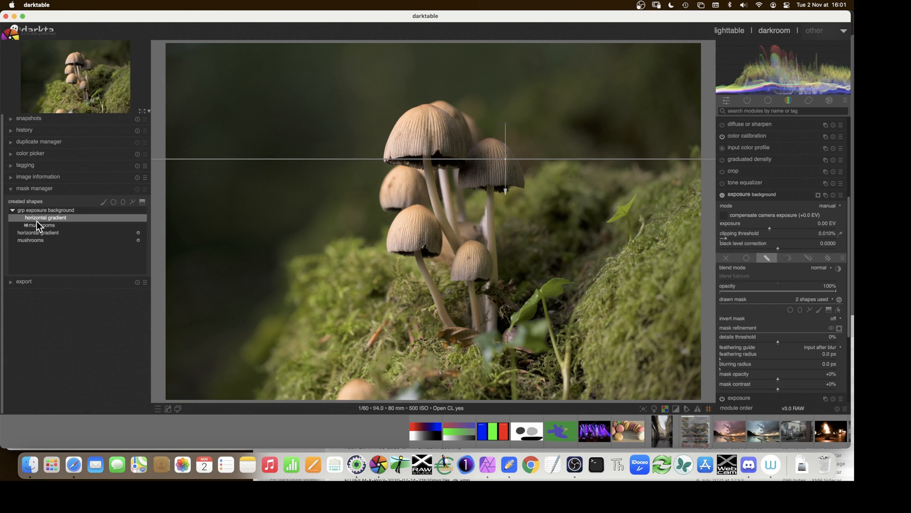
pyautogui.click(11, 210)
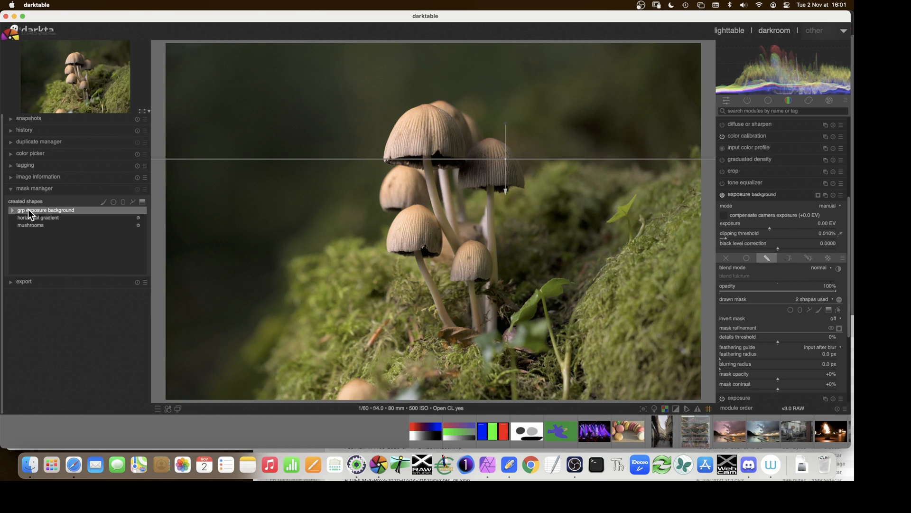
pyautogui.click(12, 210)
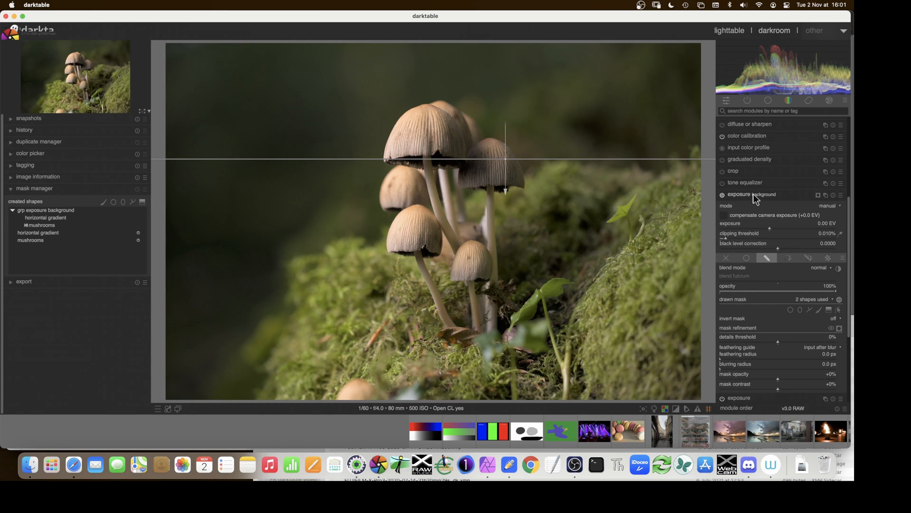
# Create an independent gradient shape in the mask manager, placed diagonally from the photo's lower left to its upper centre.
pyautogui.moveTo(761, 194)
pyautogui.click(142, 202)
pyautogui.click(315, 221)
pyautogui.moveTo(309, 187); pyautogui.dragTo(317, 233)
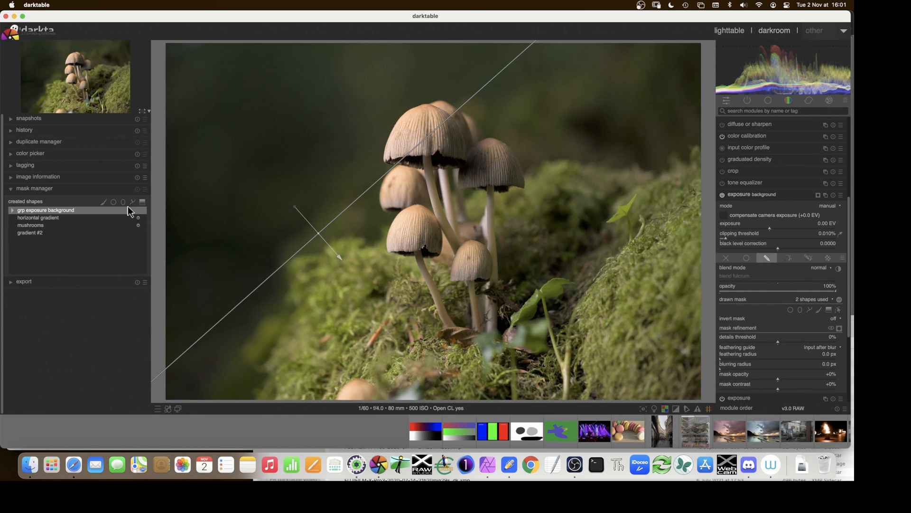
# Check the shapes in the exposure background group and rename the unassigned second gradient as diagonal gradient.
pyautogui.click(13, 210)
pyautogui.click(13, 210)
pyautogui.doubleClick(41, 233)
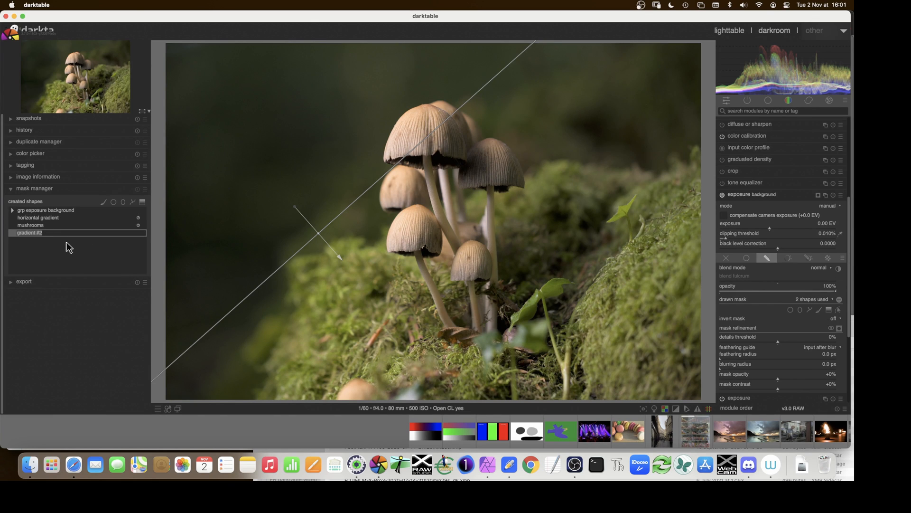
pyautogui.write('diagonal gradient')
pyautogui.press('Return')
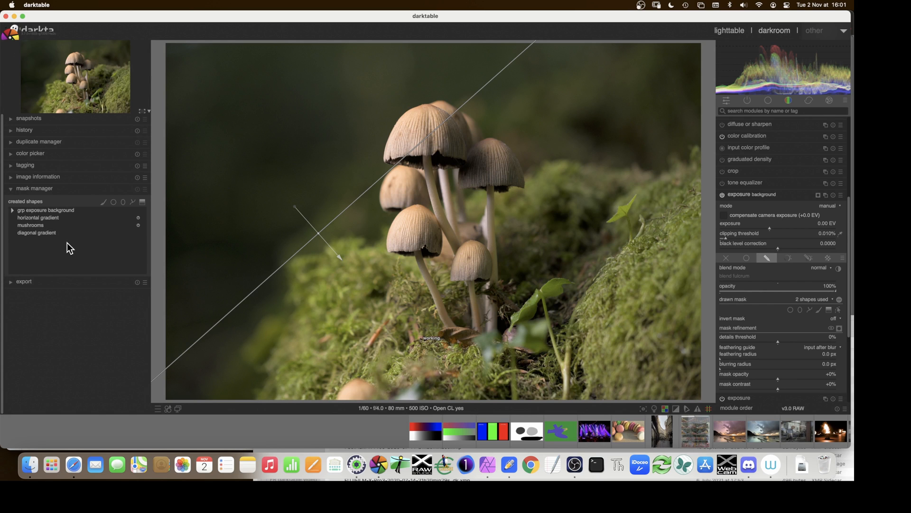
# Add the existing diagonal gradient to the exposure background group and check the group's contents.
pyautogui.rightClick(52, 209)
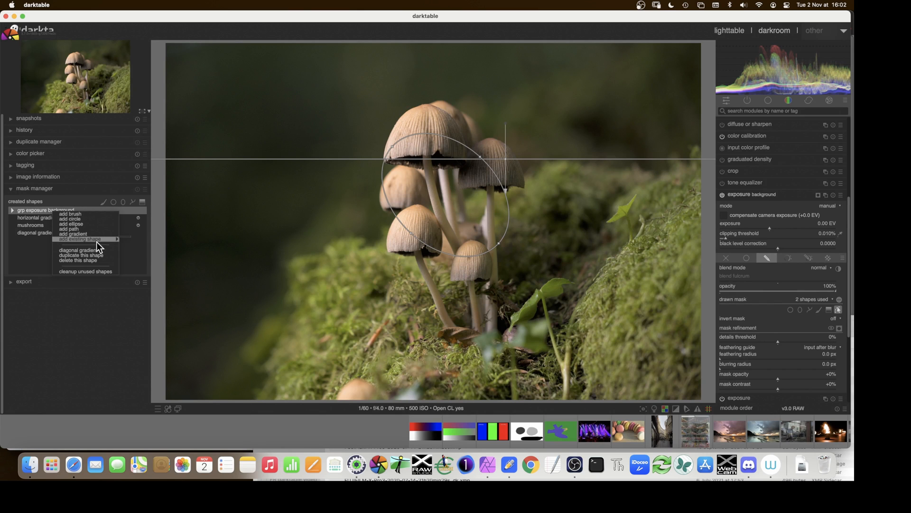
pyautogui.click(82, 250)
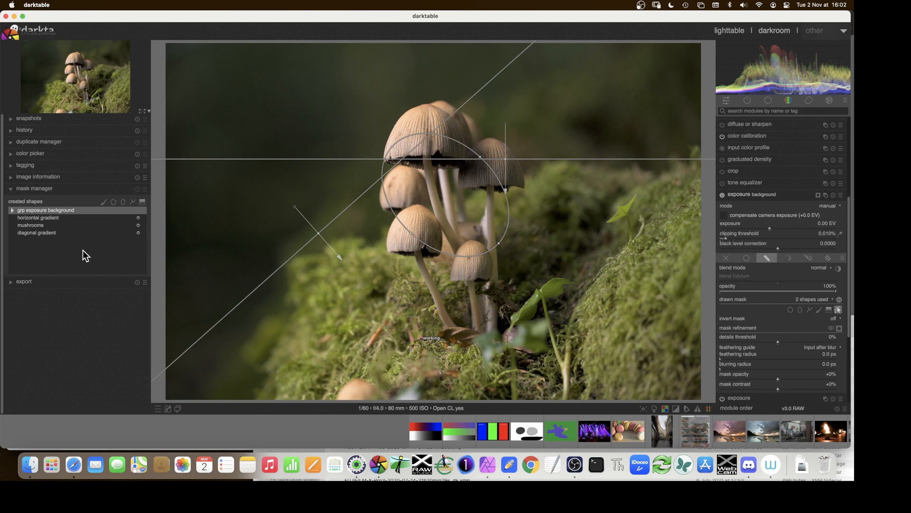
pyautogui.click(13, 210)
pyautogui.click(12, 210)
pyautogui.click(13, 210)
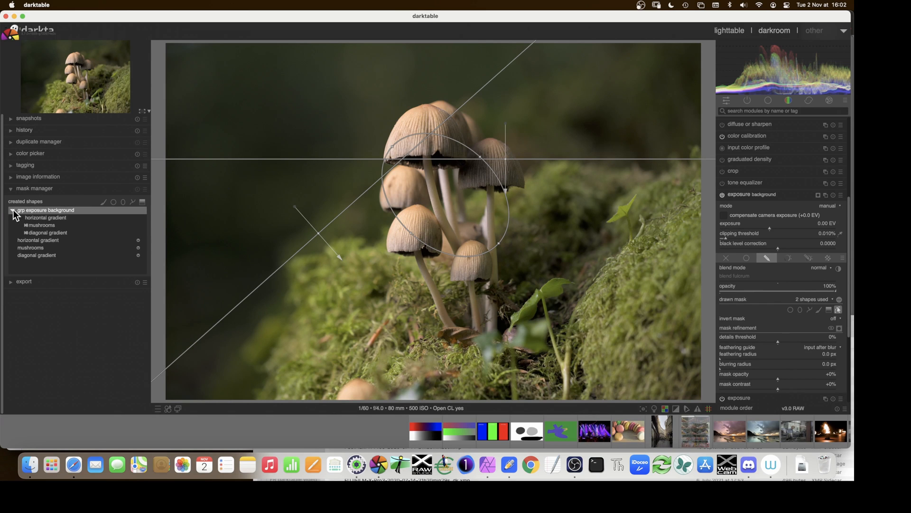
pyautogui.click(13, 210)
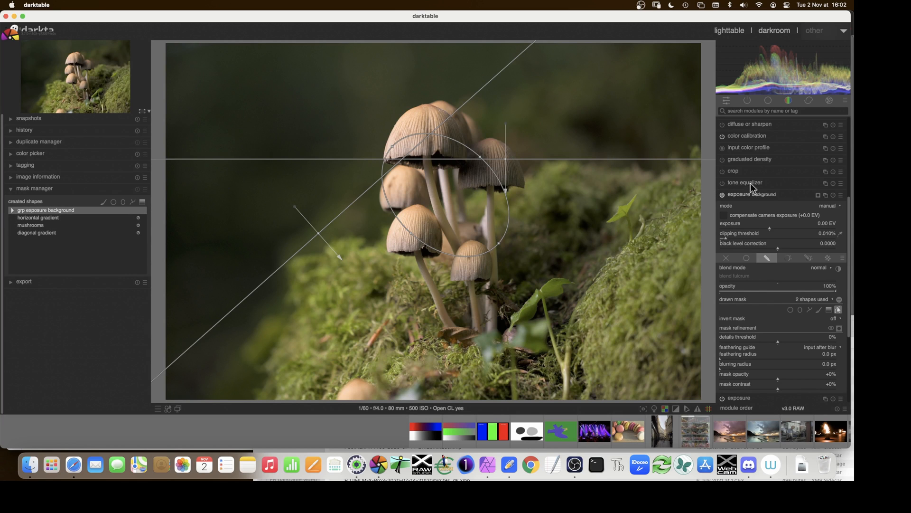
# Enable a drawn mask on the tone equalizer and add the existing diagonal gradient and horizontal gradient shapes to it.
pyautogui.click(743, 182)
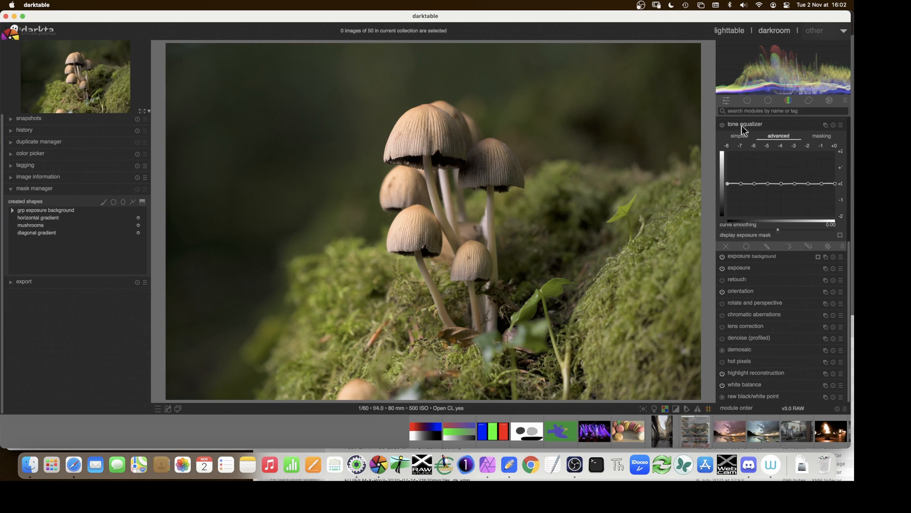
pyautogui.click(767, 244)
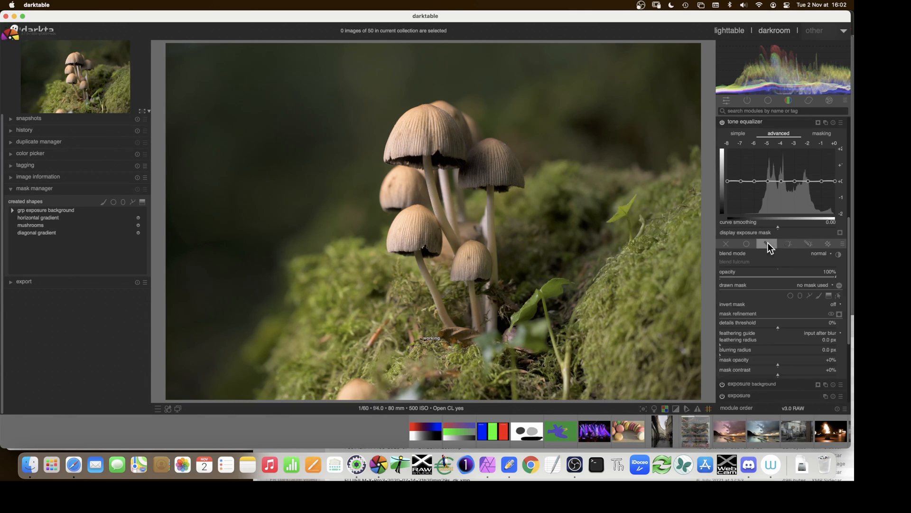
pyautogui.click(818, 286)
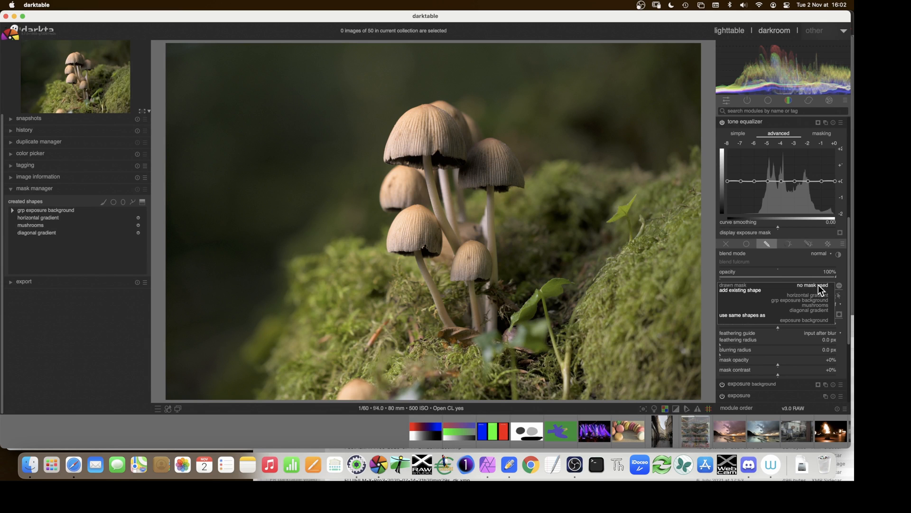
pyautogui.click(812, 310)
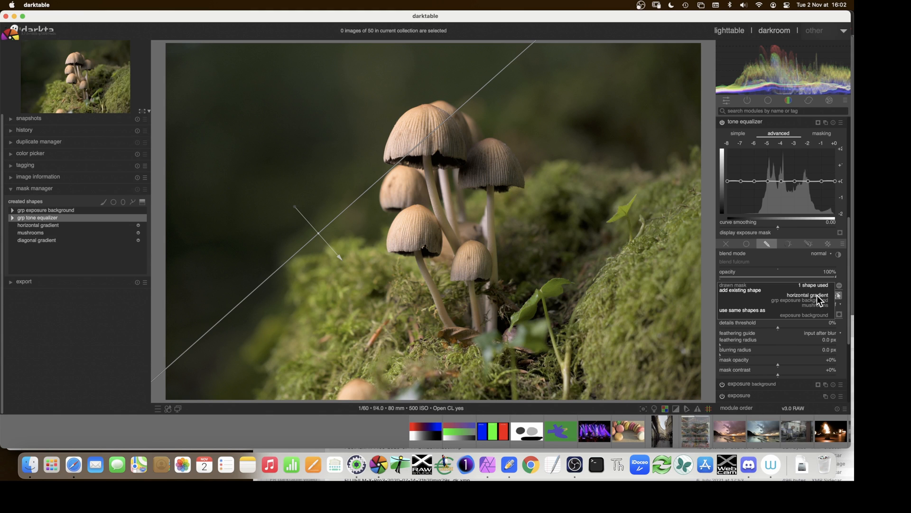
pyautogui.click(817, 295)
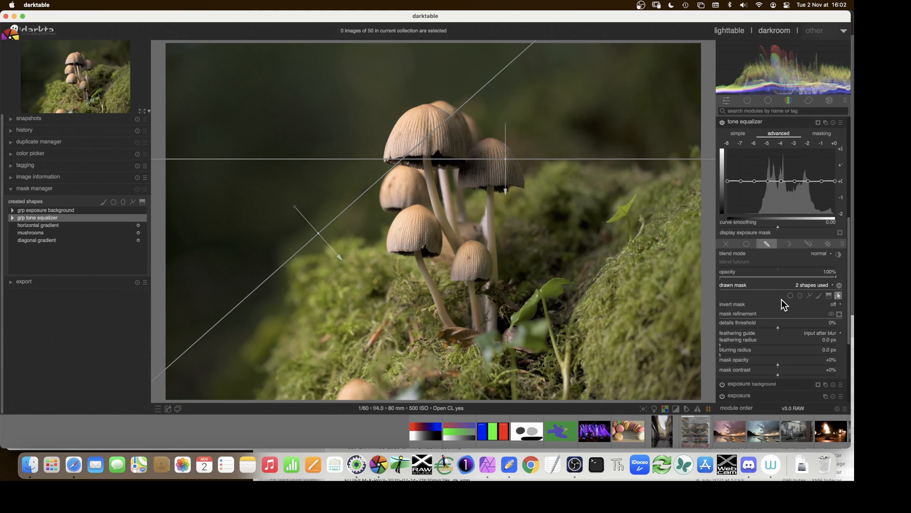
# Inspect the shapes in the tone equalizer mask group and switch the tone equalizer off.
pyautogui.click(12, 218)
pyautogui.click(42, 232)
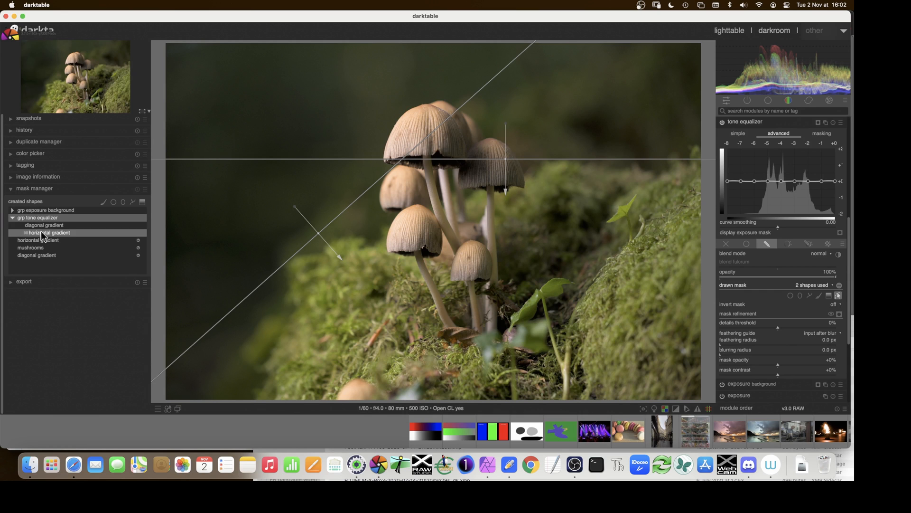
pyautogui.click(19, 220)
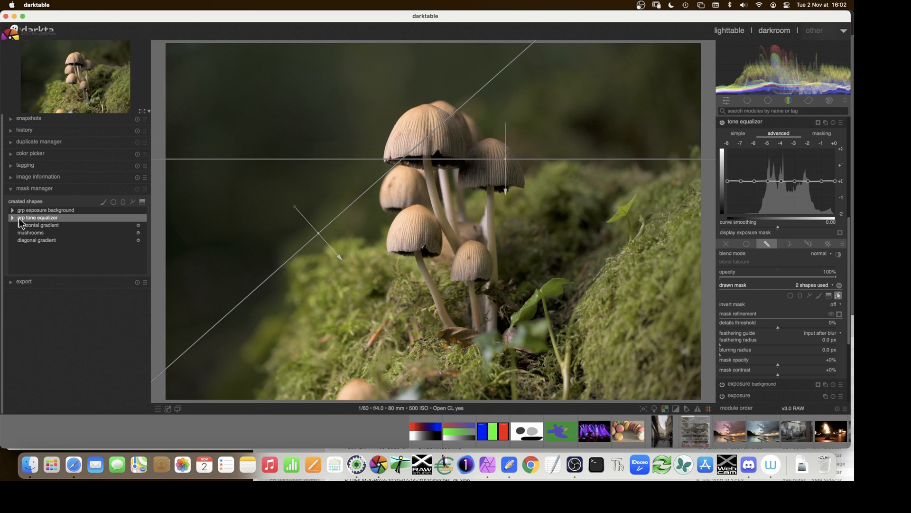
pyautogui.click(723, 122)
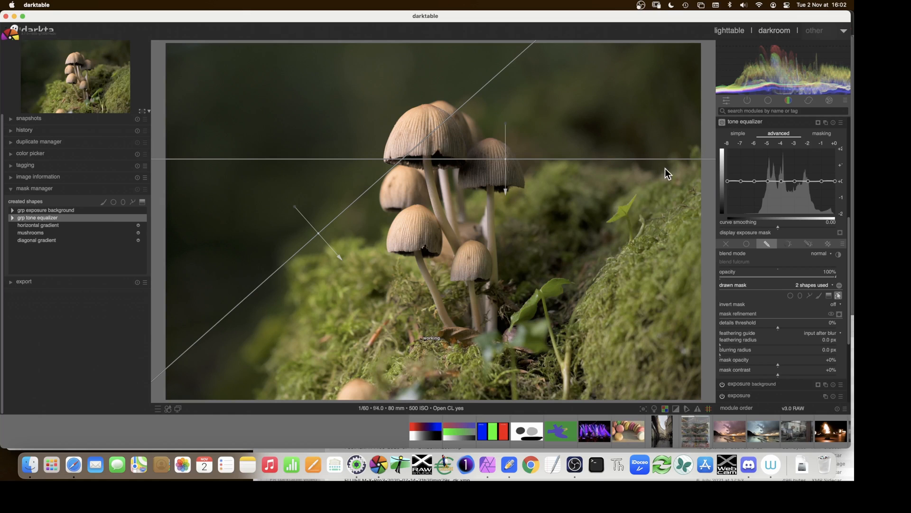
# Remove the mushrooms shape from the exposure background group and collapse the group.
pyautogui.rightClick(37, 219)
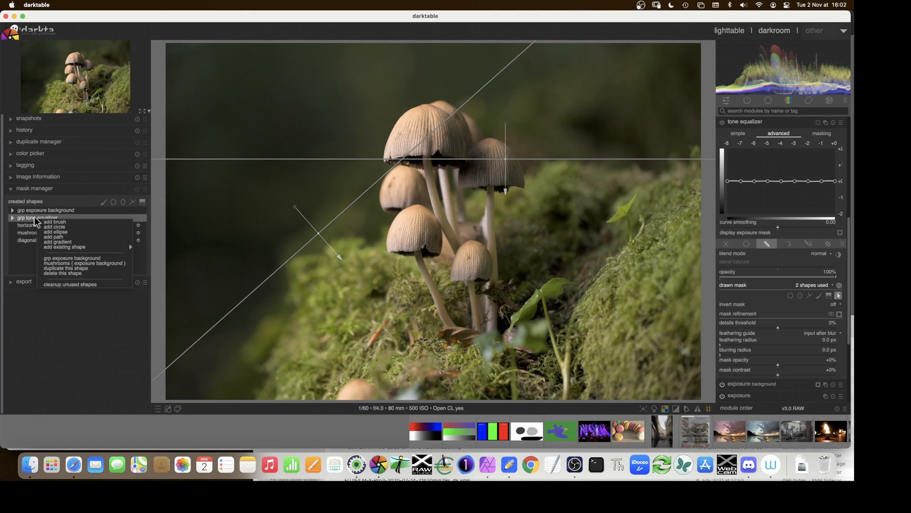
pyautogui.click(29, 221)
pyautogui.click(12, 210)
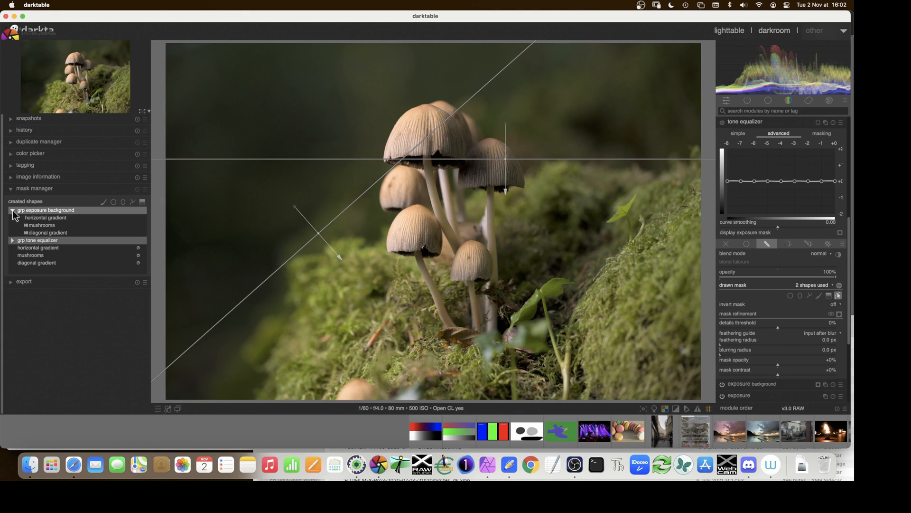
pyautogui.rightClick(37, 225)
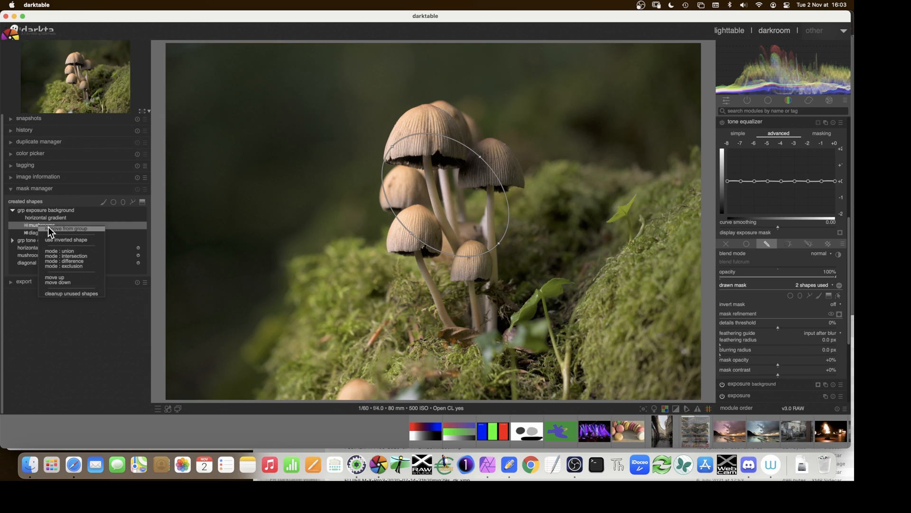
pyautogui.click(49, 227)
pyautogui.click(11, 211)
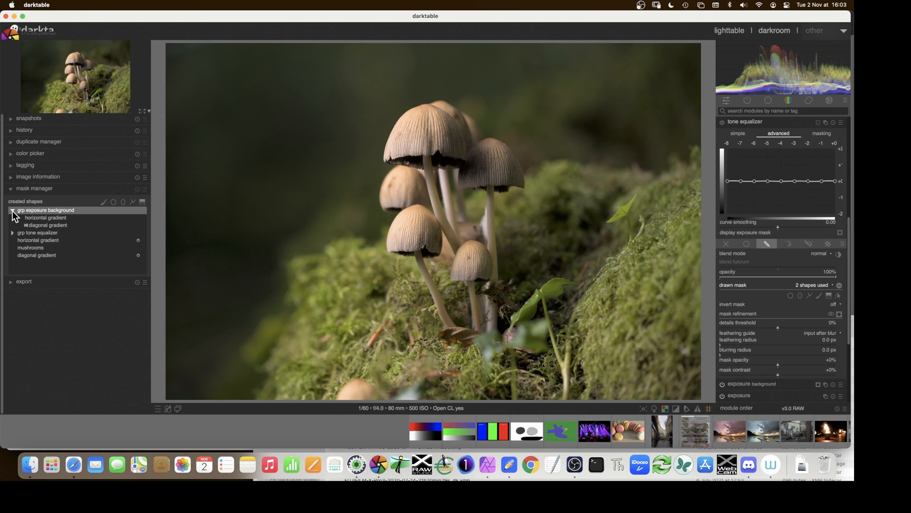
pyautogui.click(12, 210)
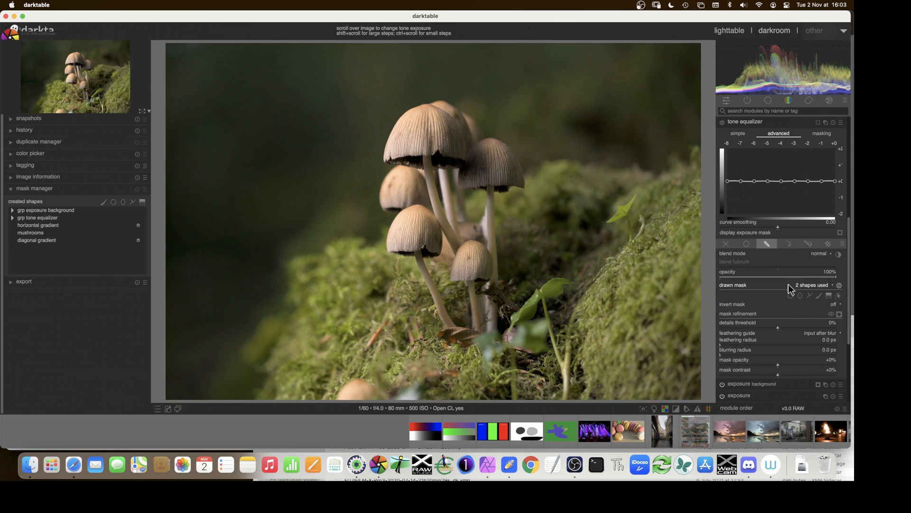
# Show only the active modules, open the exposure background module and add the mushrooms shape back to its mask group.
pyautogui.click(745, 123)
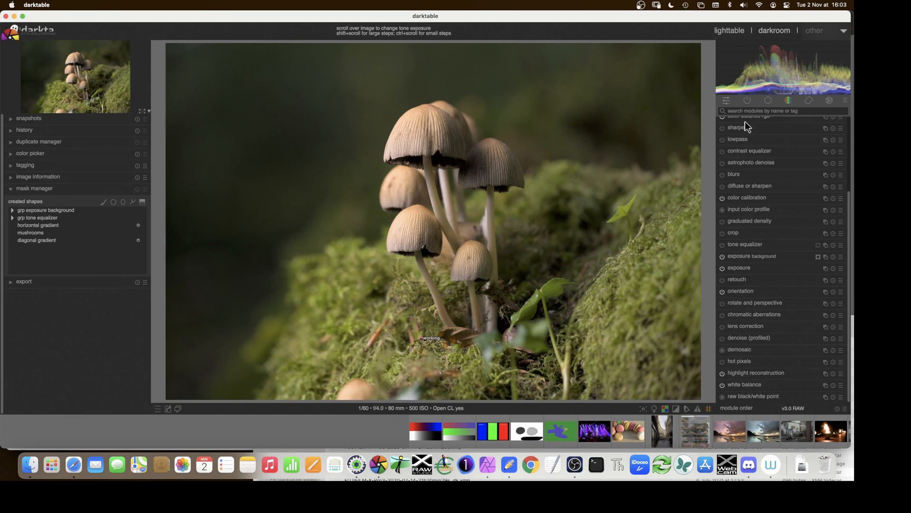
pyautogui.click(748, 100)
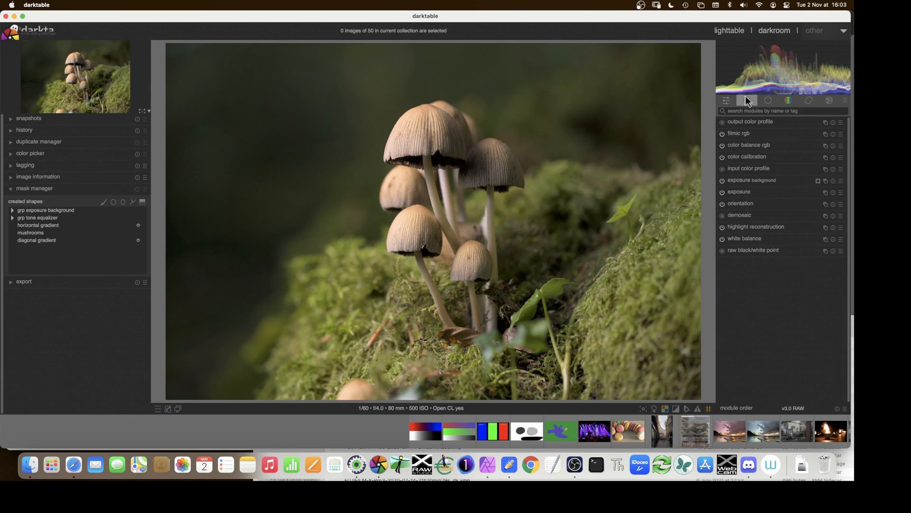
pyautogui.click(737, 183)
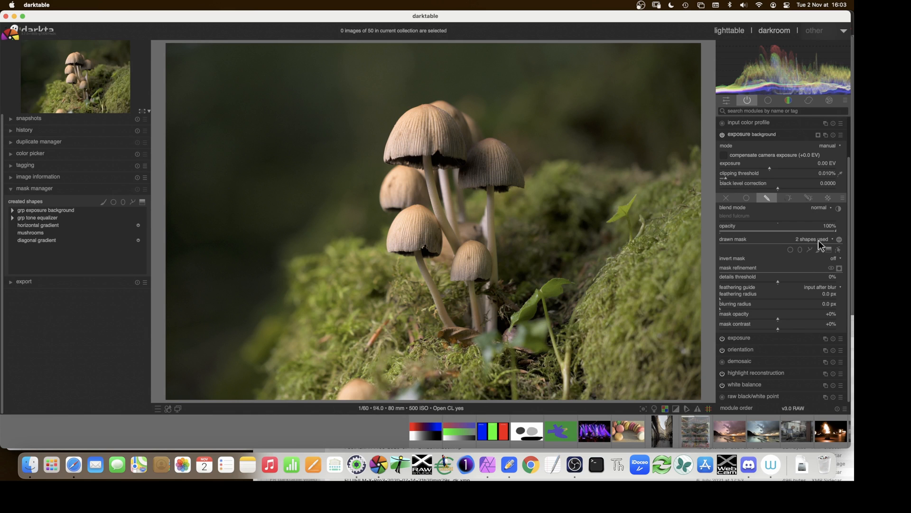
pyautogui.click(20, 211)
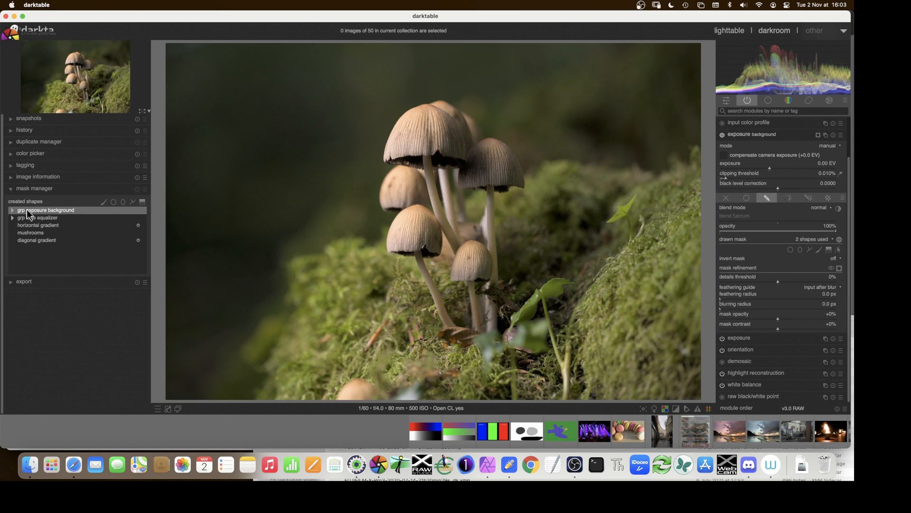
pyautogui.rightClick(27, 209)
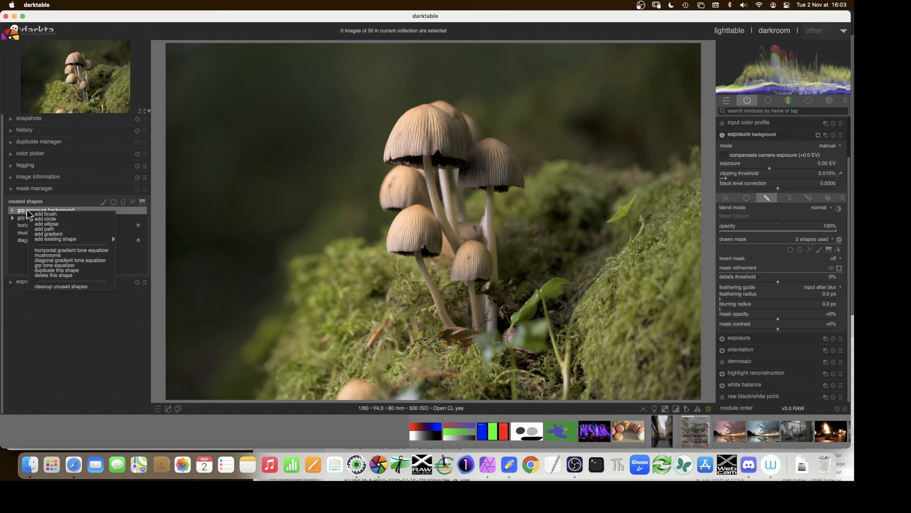
pyautogui.click(69, 254)
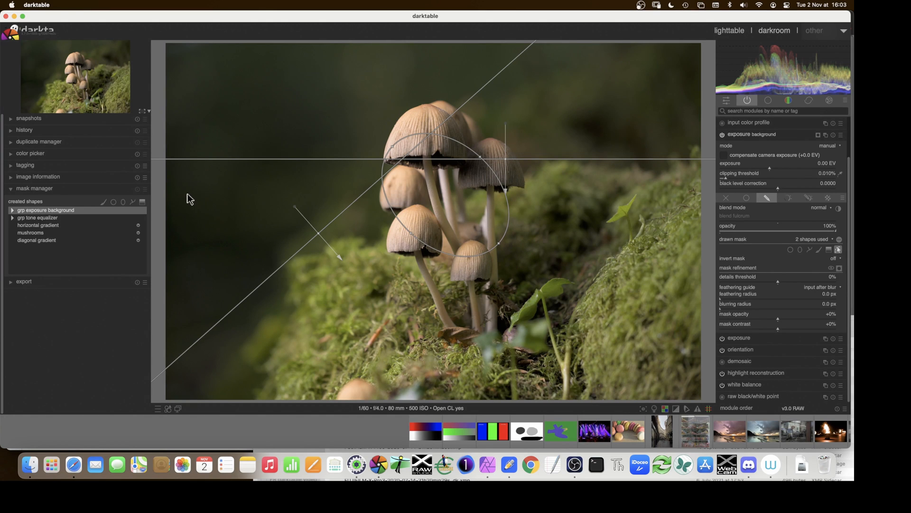
# Reopen the exposure background module, display its mask shapes on the image and hide them again.
pyautogui.click(745, 135)
pyautogui.click(741, 177)
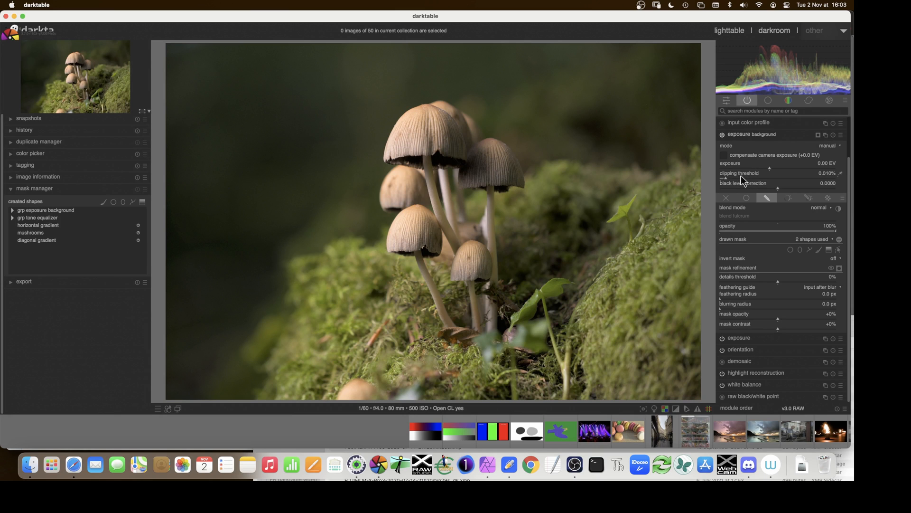
pyautogui.click(839, 250)
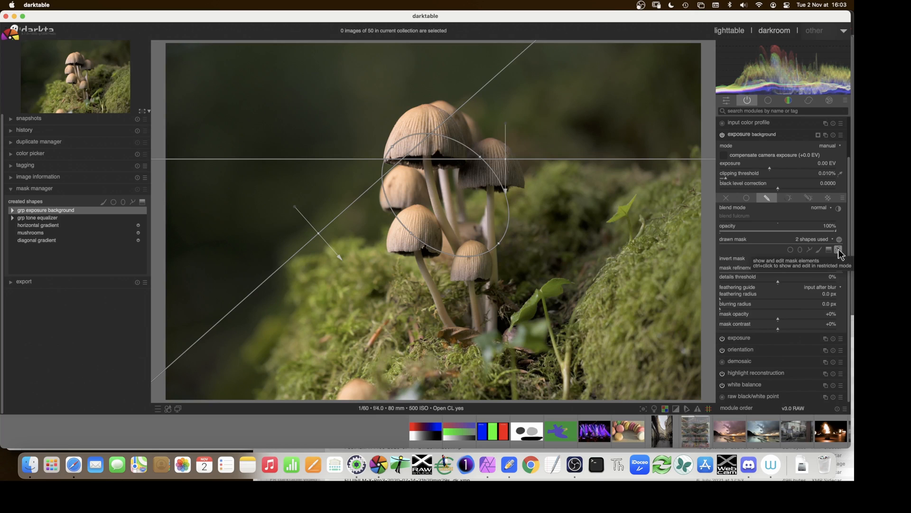
pyautogui.click(839, 251)
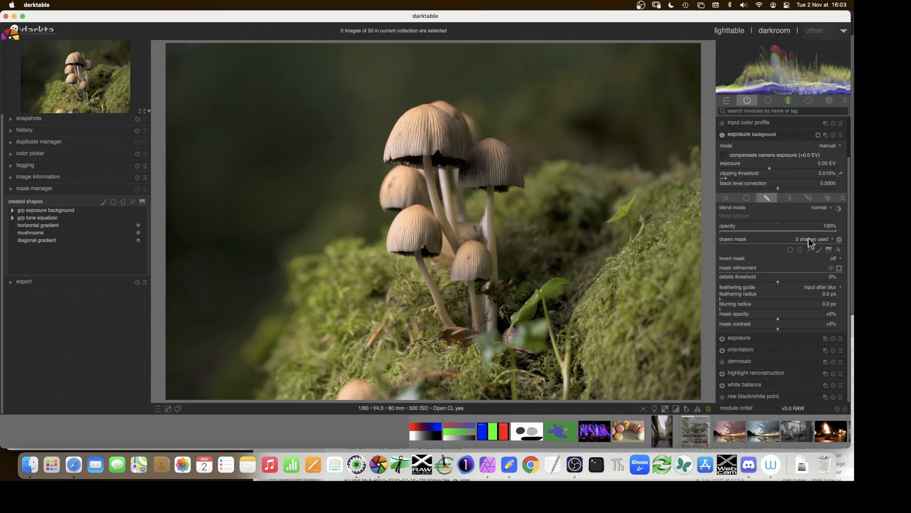
# Examine the tone equalizer group's shapes and the options for adding shapes to it.
pyautogui.click(13, 217)
pyautogui.click(12, 210)
pyautogui.click(12, 210)
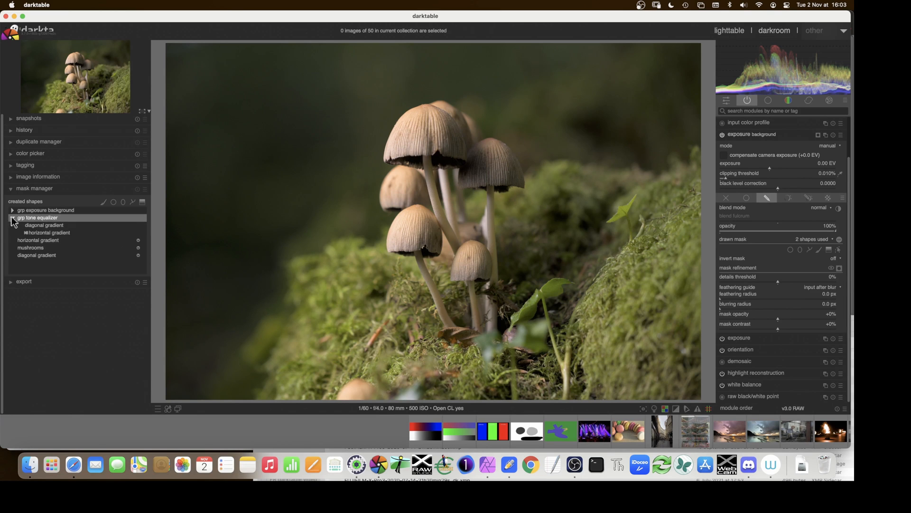
pyautogui.rightClick(39, 216)
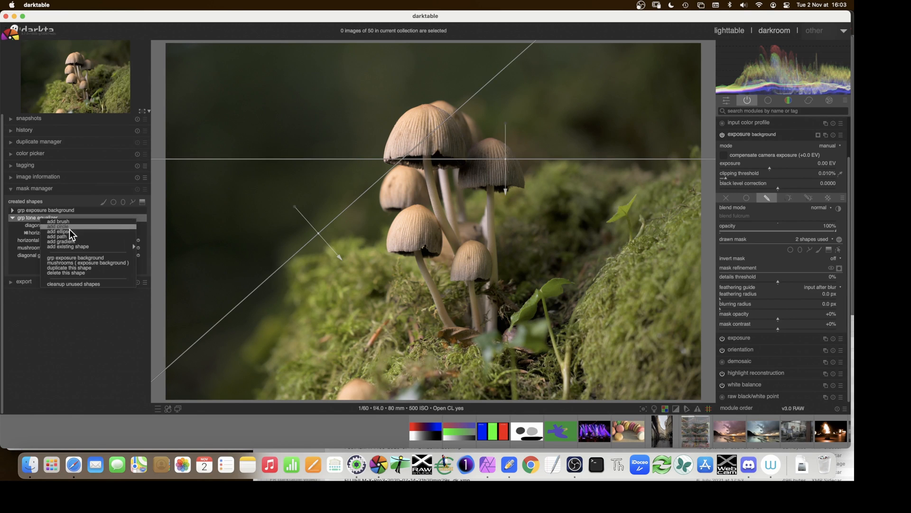
pyautogui.click(83, 264)
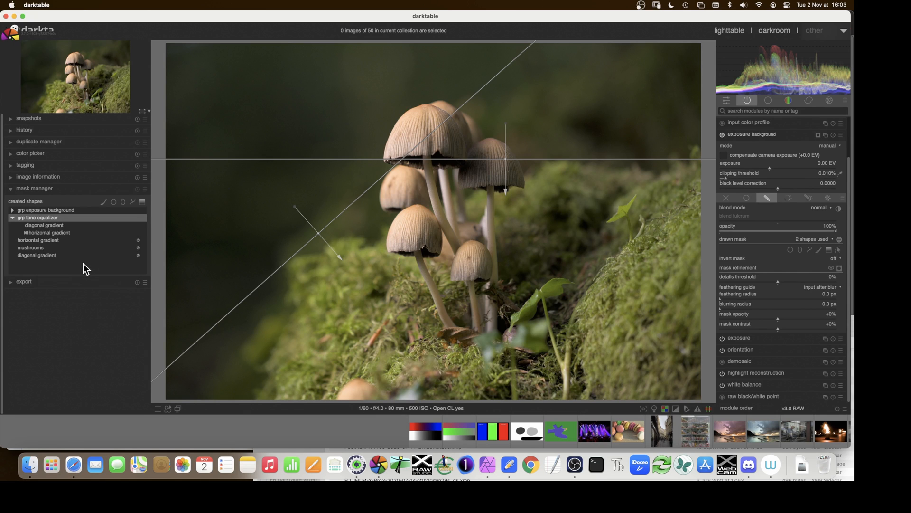
# Display the exposure background group's outlines on the image and check which shapes it contains.
pyautogui.click(10, 209)
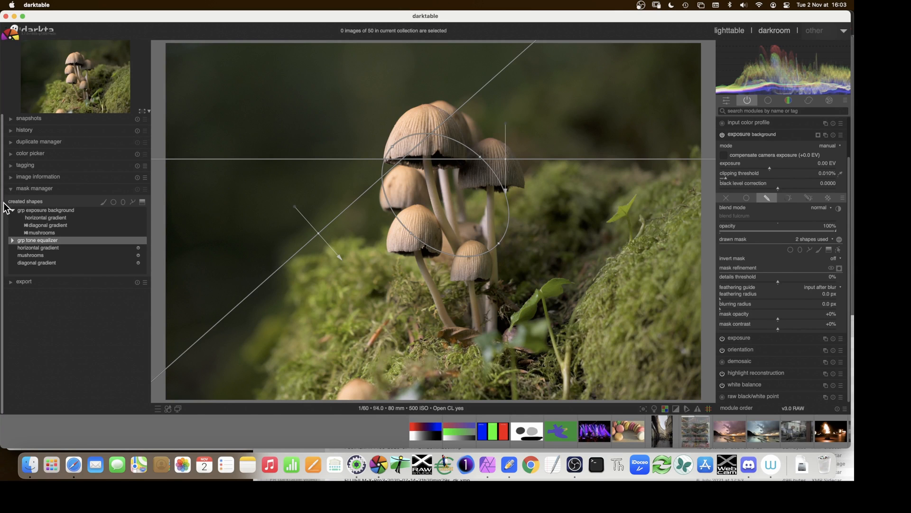
pyautogui.click(11, 209)
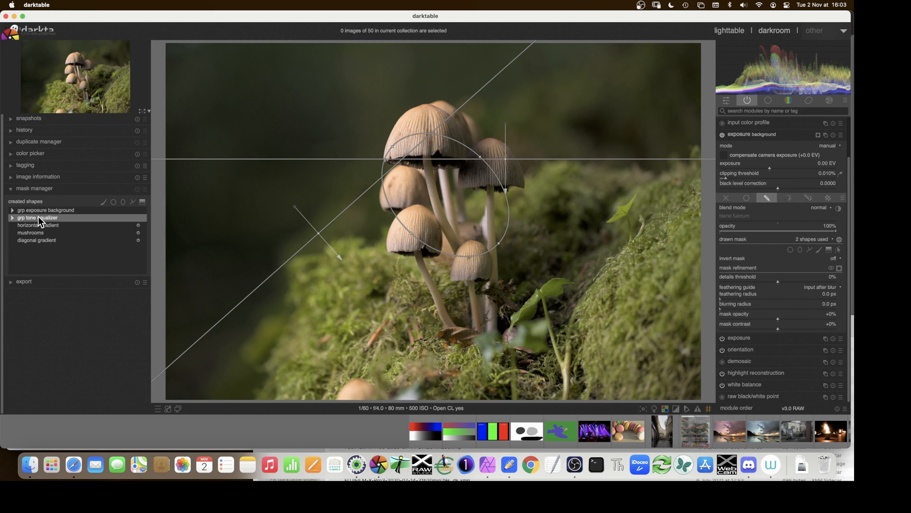
pyautogui.click(21, 210)
pyautogui.click(11, 209)
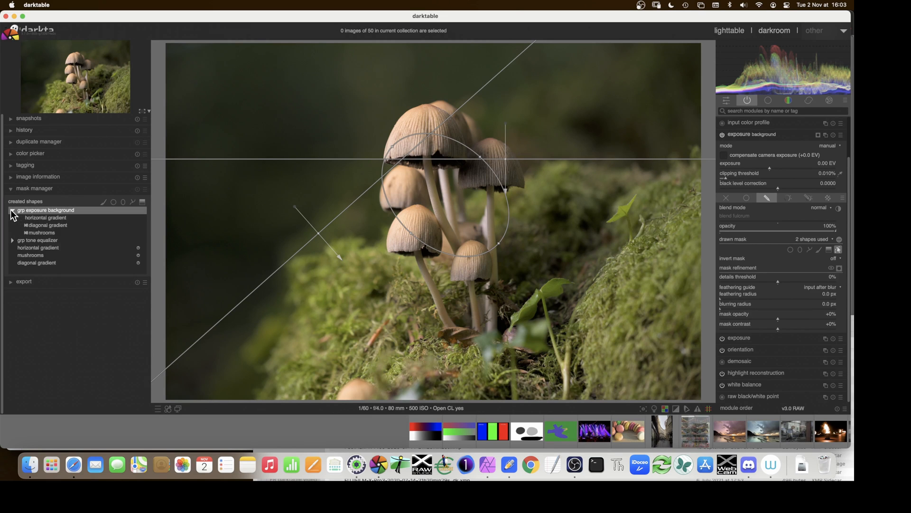
pyautogui.click(48, 225)
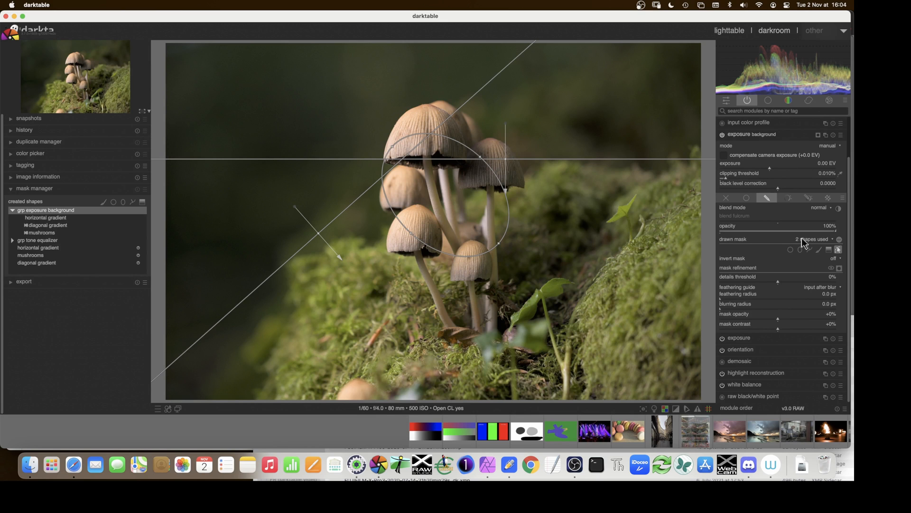
# Toggle the exposure background module off and on, and reopen it to recheck its drawn mask's shape count.
pyautogui.click(722, 135)
pyautogui.click(722, 134)
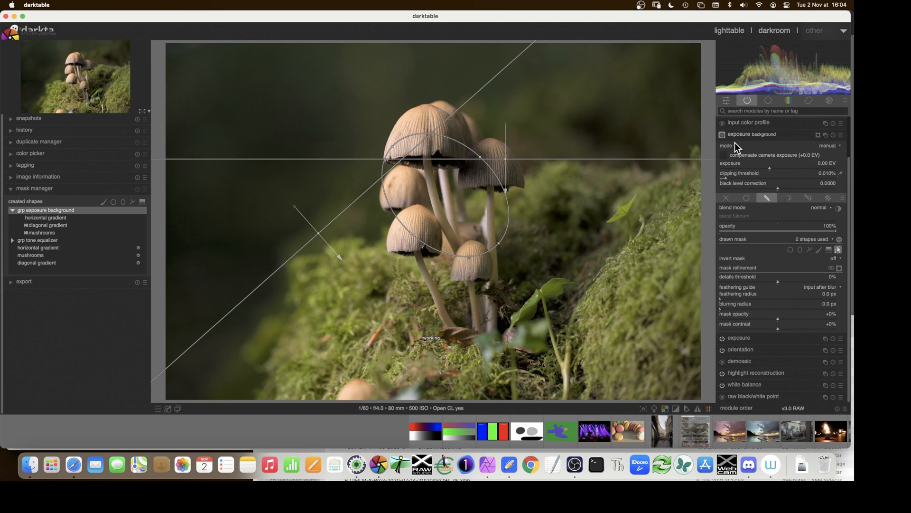
pyautogui.click(826, 239)
pyautogui.click(744, 135)
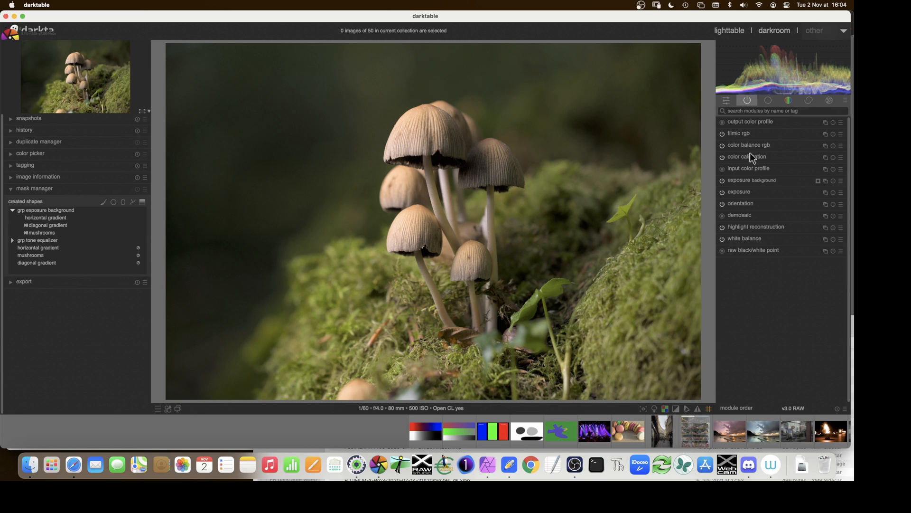
pyautogui.click(743, 181)
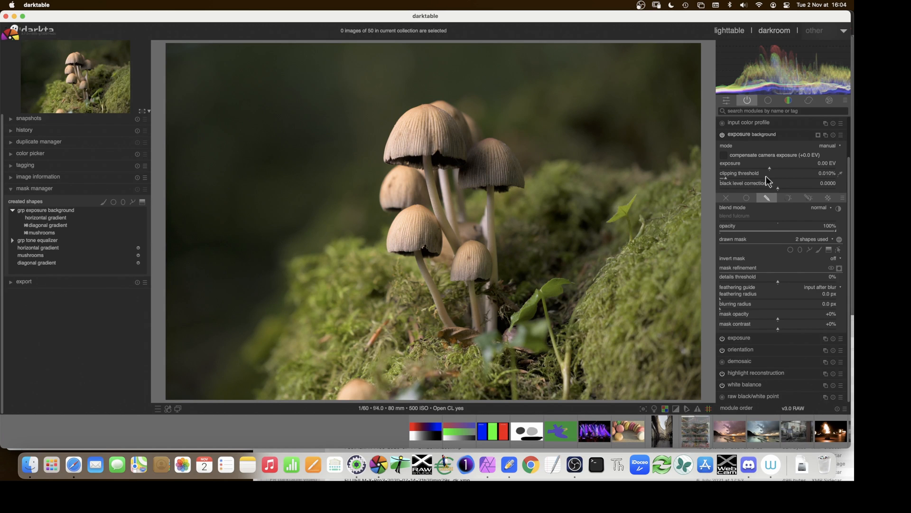
# Display the exposure background mask as a yellow overlay and inspect the combination modes offered for its diagonal gradient.
pyautogui.click(839, 268)
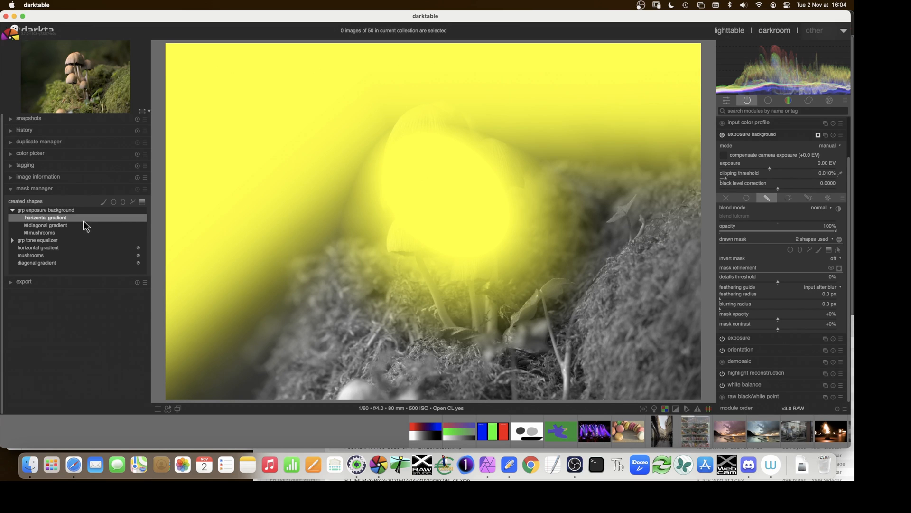
pyautogui.rightClick(45, 229)
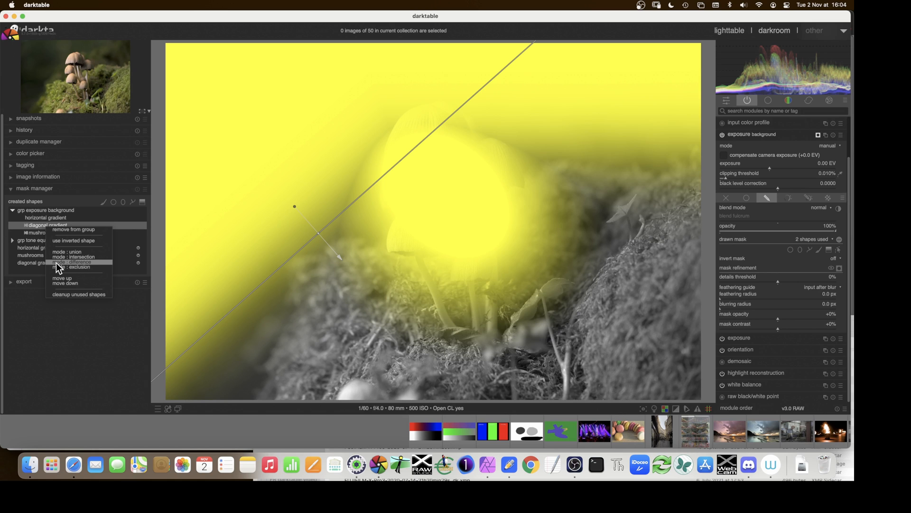
pyautogui.click(35, 223)
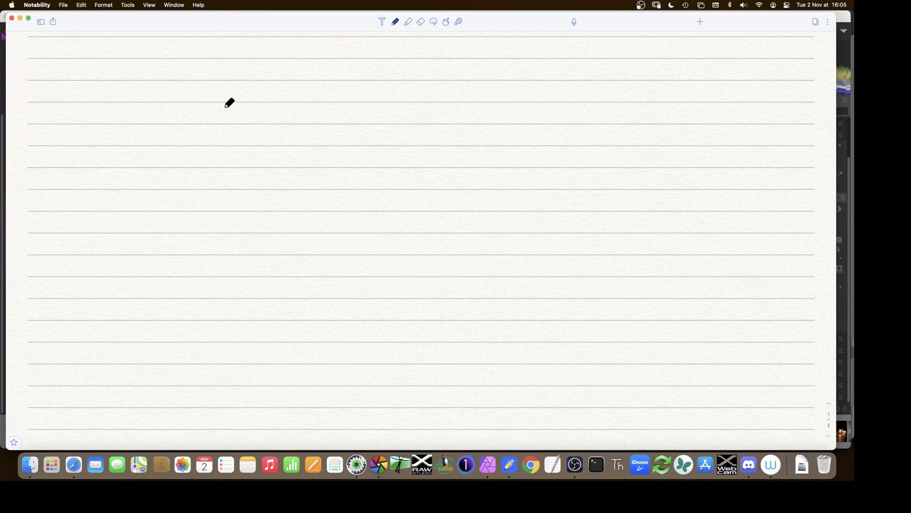
# In Notability, draw two overlapping ovals near the top of the blank page and label them A and B.
pyautogui.moveTo(224, 106)
pyautogui.mouseDown()
pyautogui.moveTo(182, 132)
pyautogui.moveTo(178, 178)
pyautogui.moveTo(284, 194)
pyautogui.moveTo(343, 148)
pyautogui.moveTo(308, 103)
pyautogui.moveTo(220, 107)
pyautogui.mouseUp()
pyautogui.moveTo(351, 93)
pyautogui.mouseDown()
pyautogui.moveTo(362, 190)
pyautogui.moveTo(458, 104)
pyautogui.moveTo(382, 83)
pyautogui.moveTo(341, 88)
pyautogui.mouseUp()
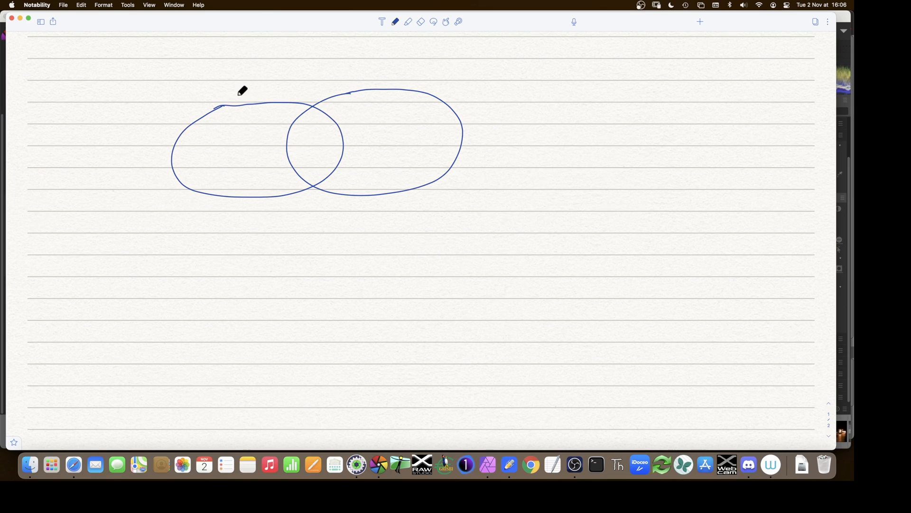
pyautogui.moveTo(231, 104); pyautogui.dragTo(245, 94)
pyautogui.moveTo(418, 75); pyautogui.dragTo(420, 89)
pyautogui.moveTo(418, 76); pyautogui.dragTo(420, 91)
# Select the whole labelled A and B diagram, copy it and paste the copy directly below the original.
pyautogui.click(434, 21)
pyautogui.moveTo(130, 141)
pyautogui.mouseDown()
pyautogui.moveTo(308, 220)
pyautogui.moveTo(496, 169)
pyautogui.moveTo(435, 55)
pyautogui.moveTo(214, 72)
pyautogui.mouseUp()
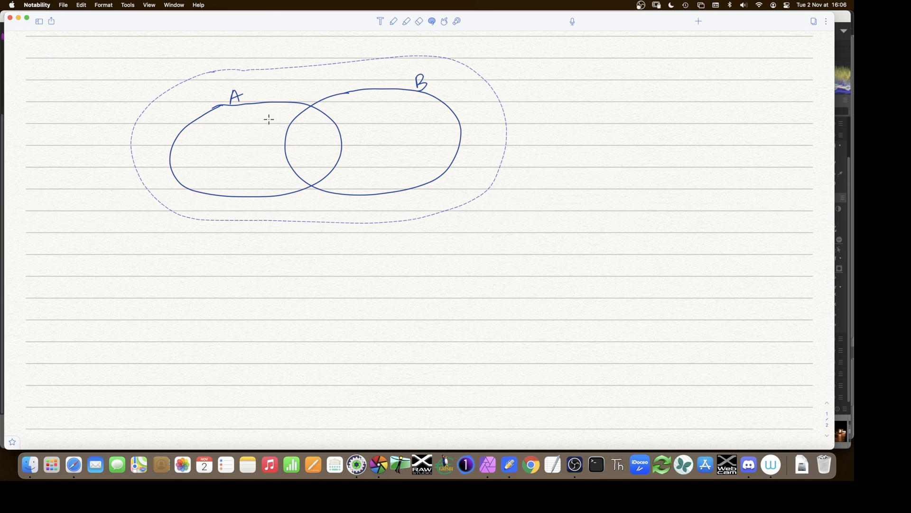
pyautogui.click(283, 135)
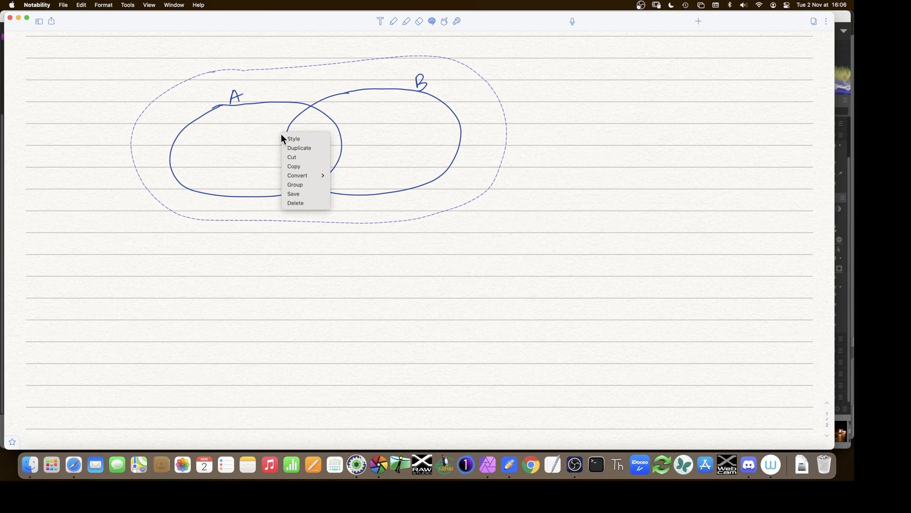
pyautogui.click(290, 166)
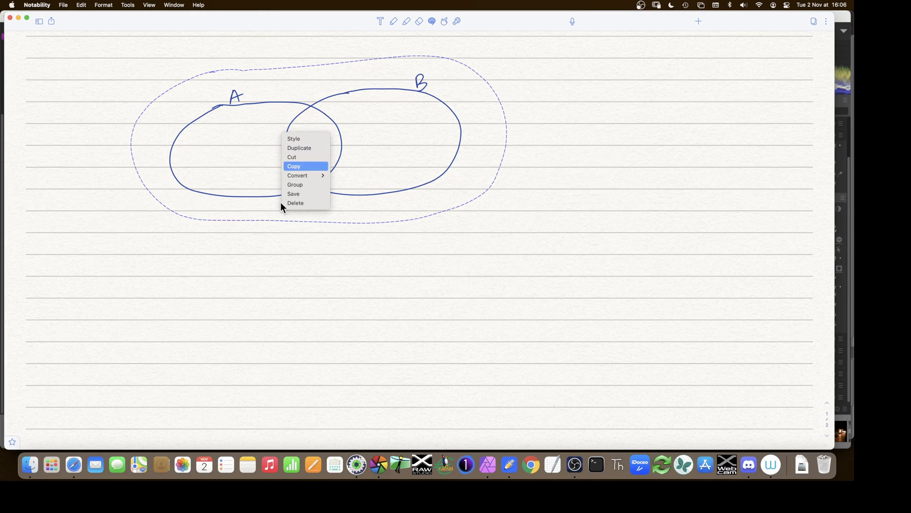
pyautogui.click(209, 303)
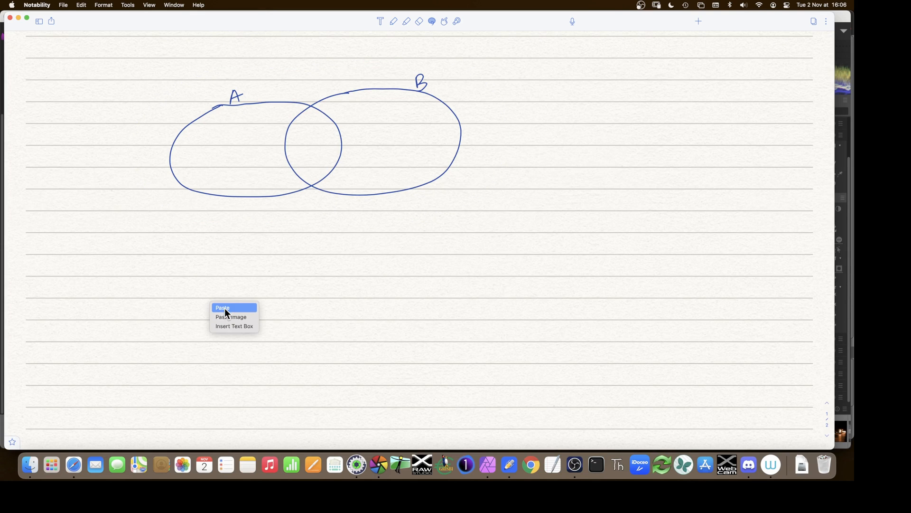
pyautogui.click(225, 308)
pyautogui.moveTo(264, 304); pyautogui.dragTo(363, 308)
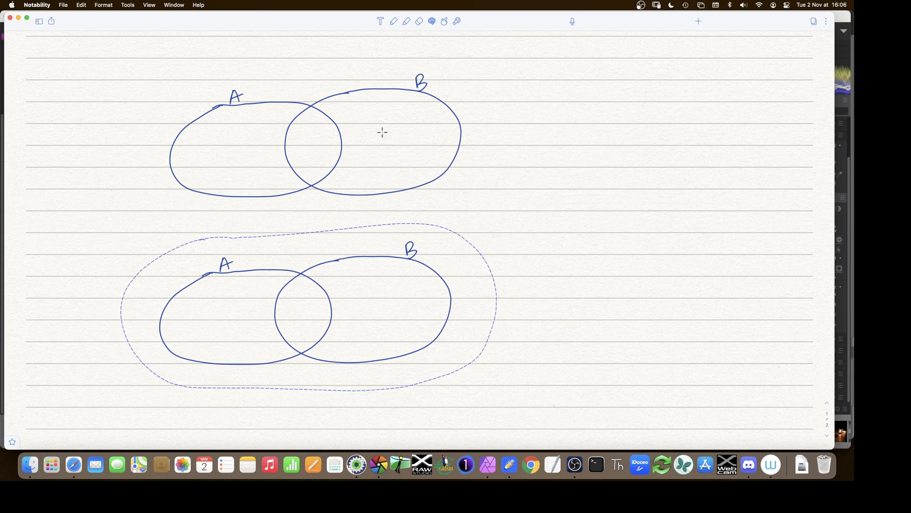
# Write "A ∪ B" beside the upper diagram and highlight the full area of both its ovals in yellow.
pyautogui.click(392, 23)
pyautogui.moveTo(554, 103); pyautogui.dragTo(562, 94)
pyautogui.moveTo(592, 88); pyautogui.dragTo(593, 104)
pyautogui.click(406, 22)
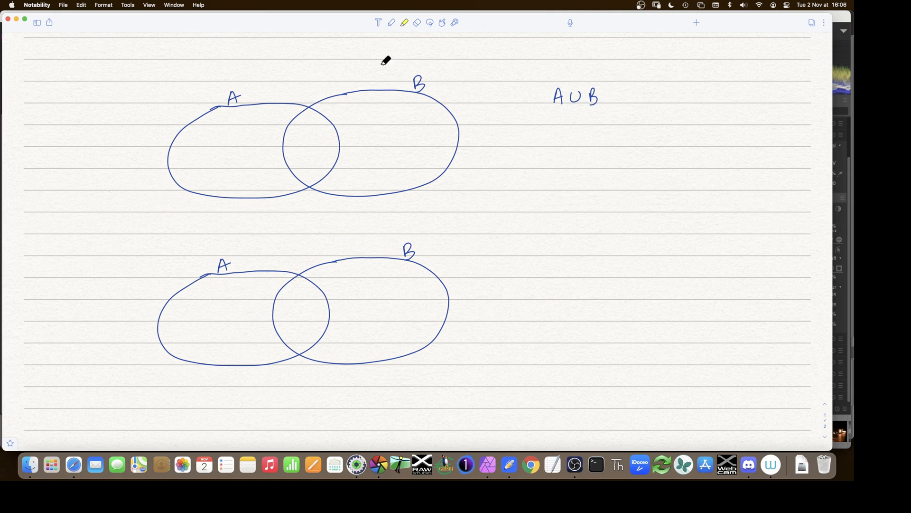
pyautogui.moveTo(190, 153)
pyautogui.mouseDown()
pyautogui.moveTo(218, 166)
pyautogui.moveTo(285, 112)
pyautogui.moveTo(311, 140)
pyautogui.moveTo(298, 128)
pyautogui.moveTo(288, 165)
pyautogui.moveTo(332, 119)
pyautogui.moveTo(334, 140)
pyautogui.moveTo(340, 104)
pyautogui.moveTo(345, 125)
pyautogui.moveTo(377, 101)
pyautogui.moveTo(400, 125)
pyautogui.moveTo(426, 114)
pyautogui.moveTo(427, 142)
pyautogui.moveTo(442, 145)
pyautogui.moveTo(403, 177)
pyautogui.moveTo(336, 186)
pyautogui.moveTo(354, 156)
pyautogui.moveTo(382, 160)
pyautogui.mouseUp()
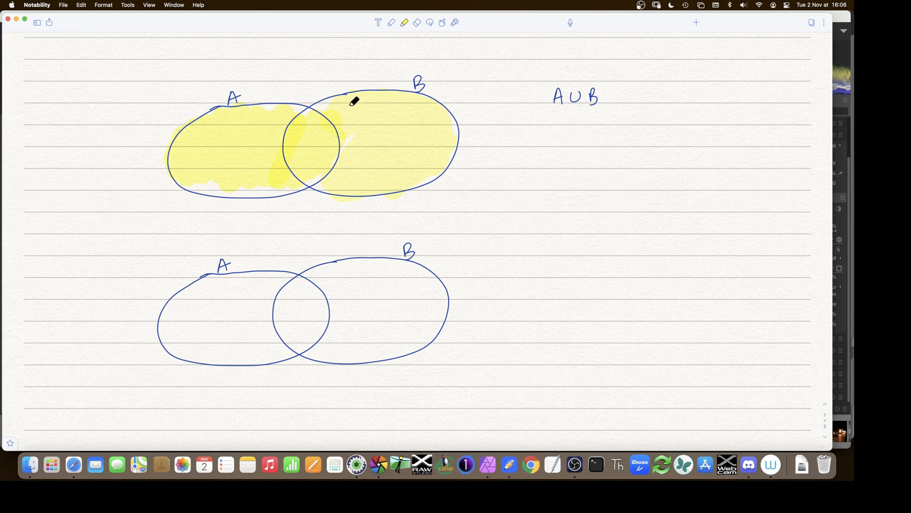
# Finish highlighting oval A, mark a point inside oval B, and write "x ∈ A ∪ B if x ∈ A or x ∈ B." beside the upper diagram.
pyautogui.moveTo(230, 123)
pyautogui.mouseDown()
pyautogui.moveTo(196, 166)
pyautogui.moveTo(217, 183)
pyautogui.mouseUp()
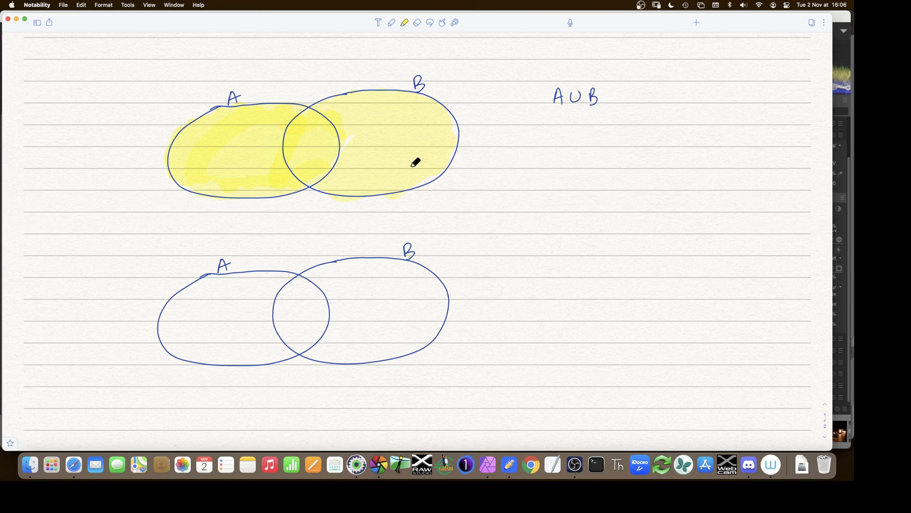
pyautogui.click(393, 23)
pyautogui.moveTo(519, 96); pyautogui.dragTo(543, 103)
pyautogui.click(409, 130)
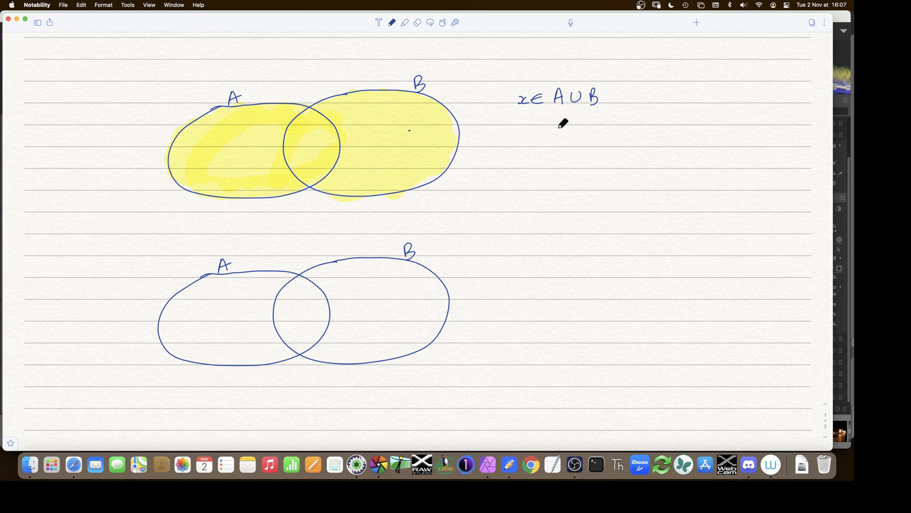
pyautogui.moveTo(546, 113)
pyautogui.mouseDown()
pyautogui.moveTo(579, 124)
pyautogui.moveTo(673, 123)
pyautogui.moveTo(693, 123)
pyautogui.mouseUp()
pyautogui.click(698, 123)
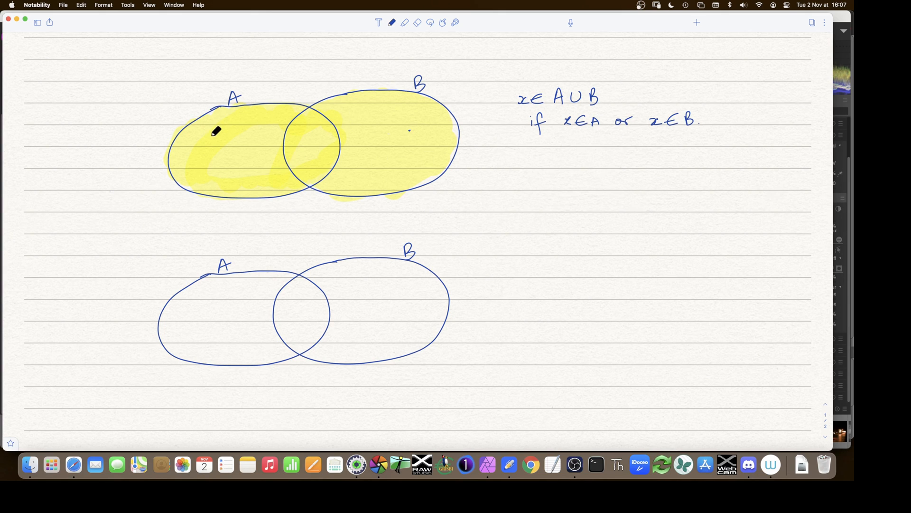
# Switch to darktable, open the photo of the nesting-doll shelves and create a new instance of its exposure module.
pyautogui.click(380, 468)
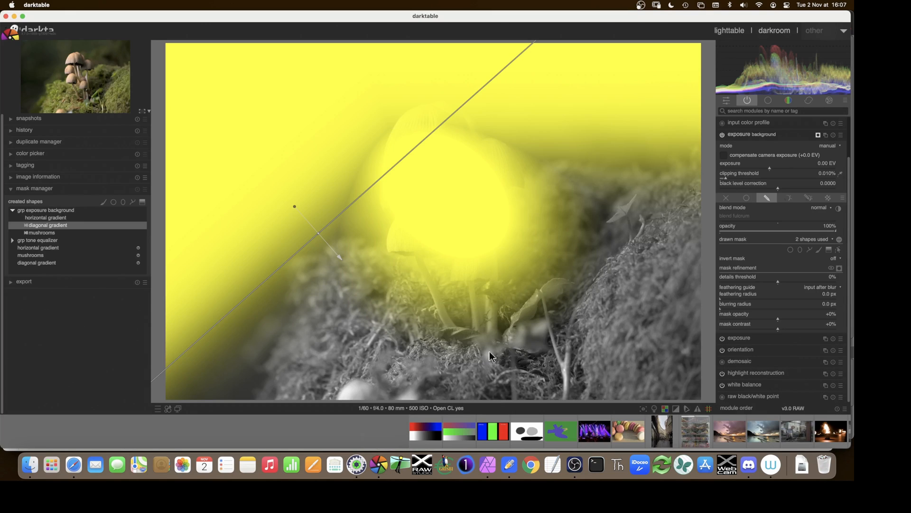
pyautogui.click(690, 434)
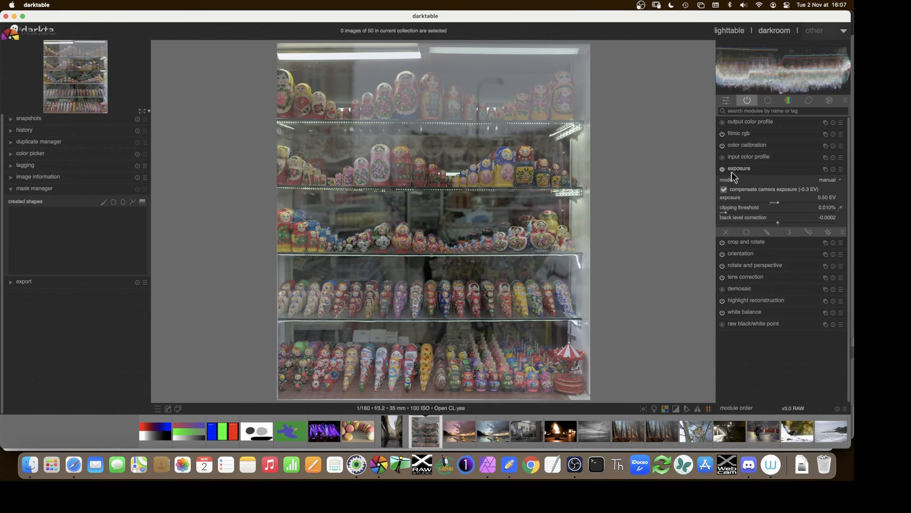
pyautogui.click(826, 169)
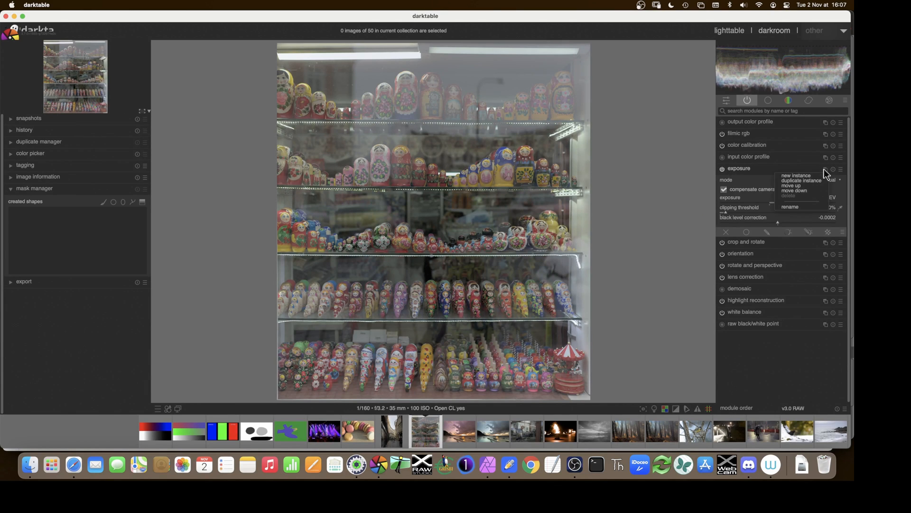
pyautogui.click(813, 177)
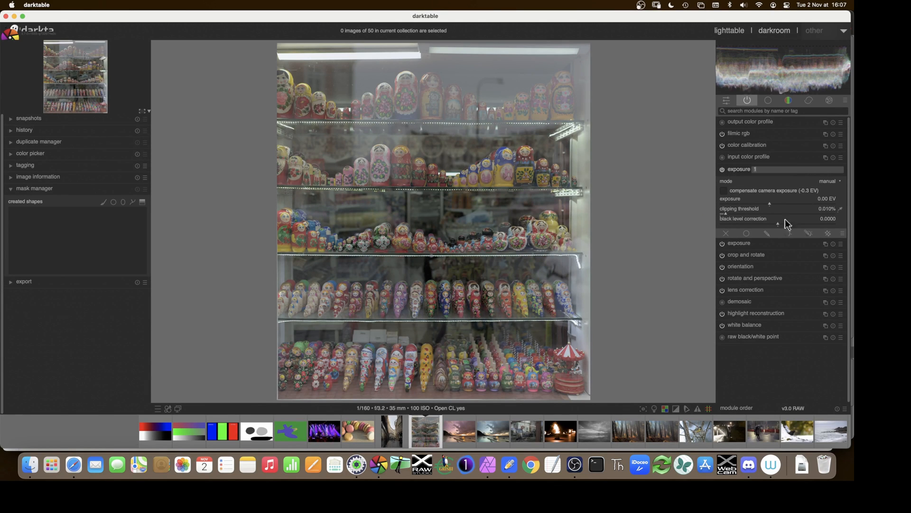
# Place a nearly horizontal ellipse mask, about 13% in size, left of the third shelf's centre for the new exposure instance.
pyautogui.click(766, 233)
pyautogui.click(800, 239)
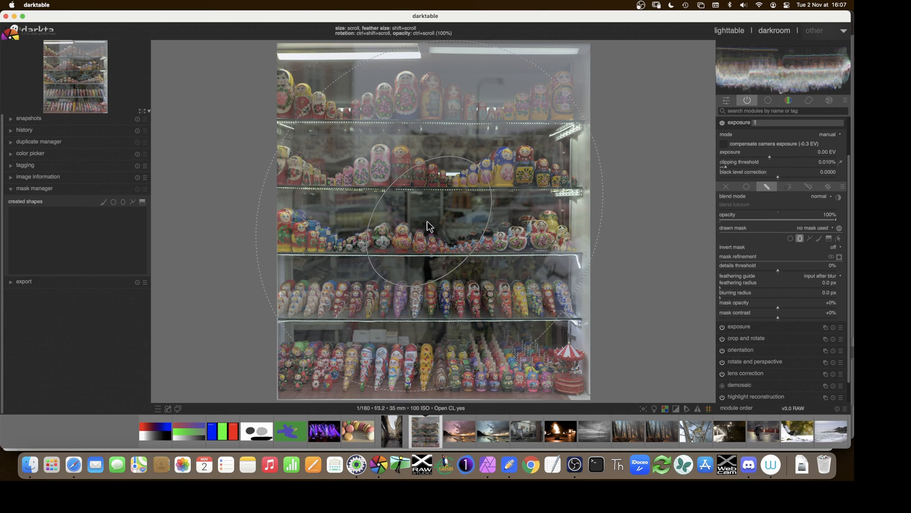
pyautogui.keyDown('shift'); pyautogui.scroll(-2, 396, 221); pyautogui.keyUp('shift')
pyautogui.keyDown('shift'); pyautogui.scroll(-4, 396, 217); pyautogui.keyUp('shift')
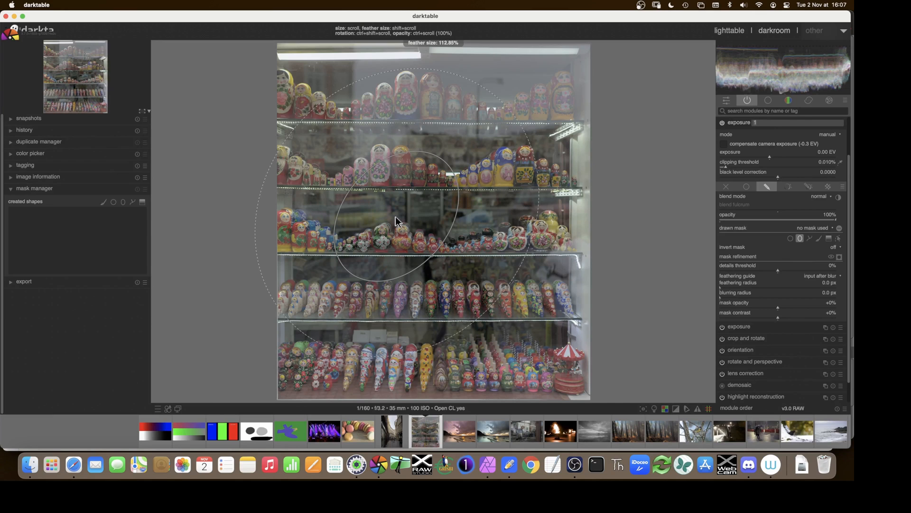
pyautogui.keyDown('ctrl'); pyautogui.keyDown('shift'); pyautogui.scroll(-10, 395, 217); pyautogui.keyUp('shift'); pyautogui.keyUp('ctrl')
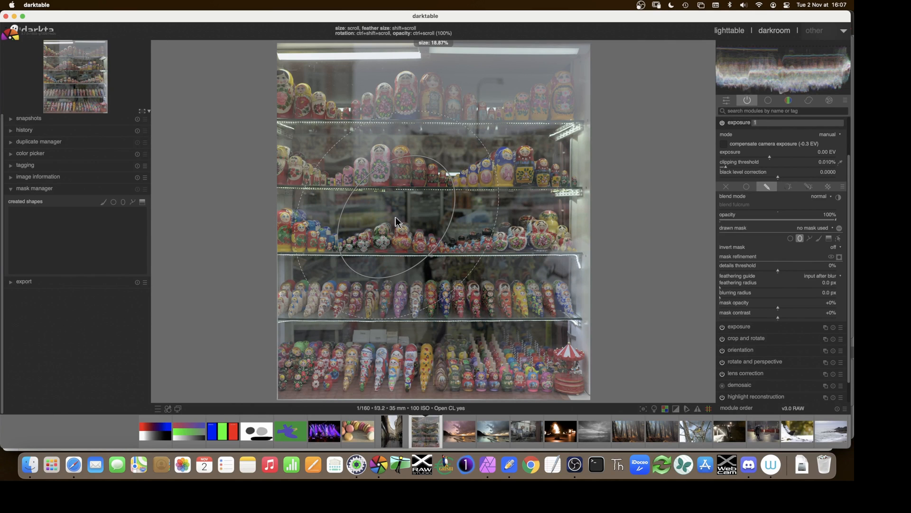
pyautogui.keyDown('ctrl'); pyautogui.keyDown('shift'); pyautogui.scroll(-6, 395, 218); pyautogui.keyUp('shift'); pyautogui.keyUp('ctrl')
pyautogui.keyDown('shift'); pyautogui.scroll(-2, 395, 218); pyautogui.keyUp('shift')
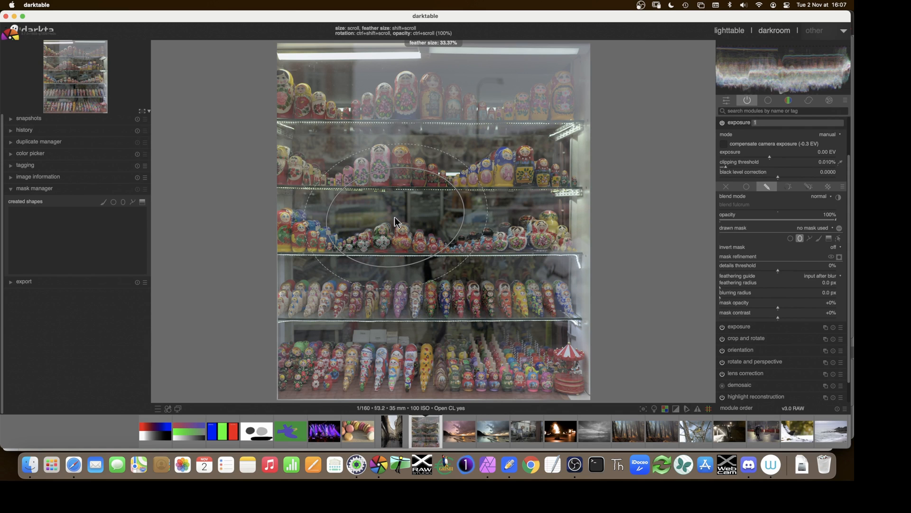
pyautogui.scroll(-3, 395, 217)
pyautogui.scroll(-6, 394, 217)
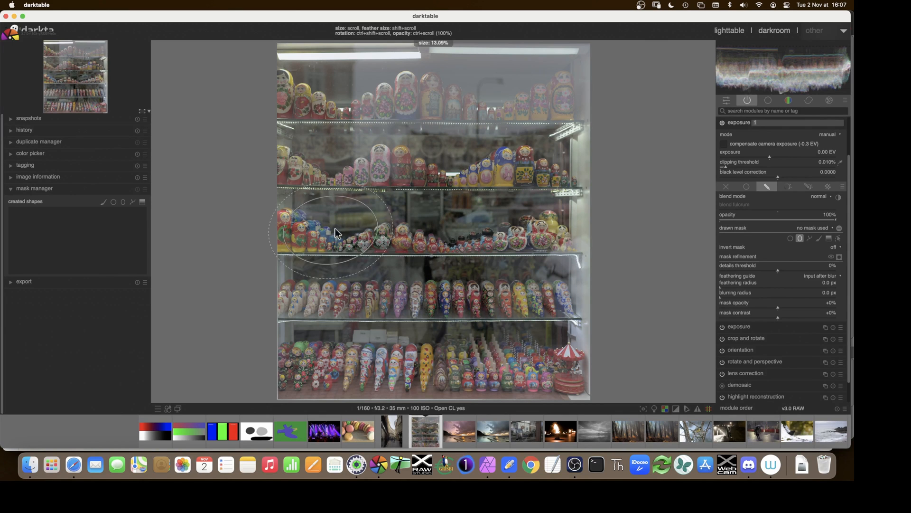
pyautogui.click(384, 230)
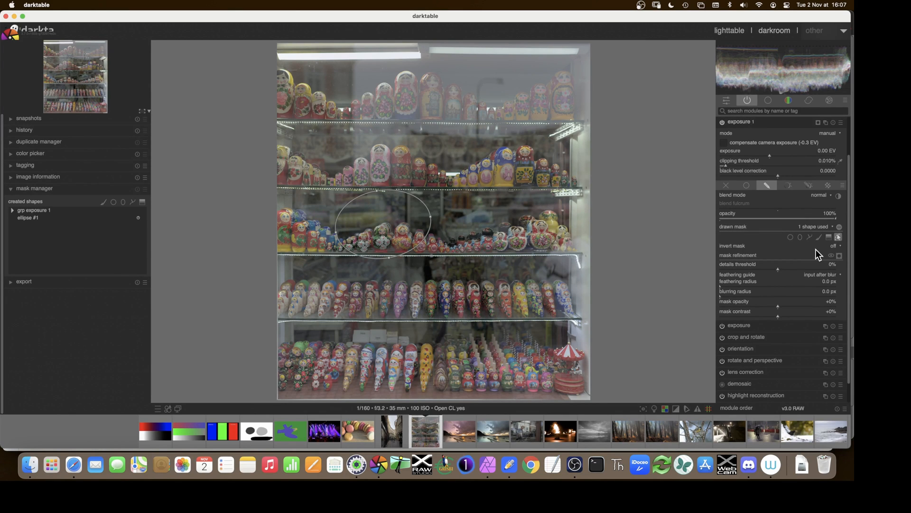
# Place a second ellipse overlapping the right side of the first and display the mask as a yellow overlay with its shape group expanded.
pyautogui.click(800, 237)
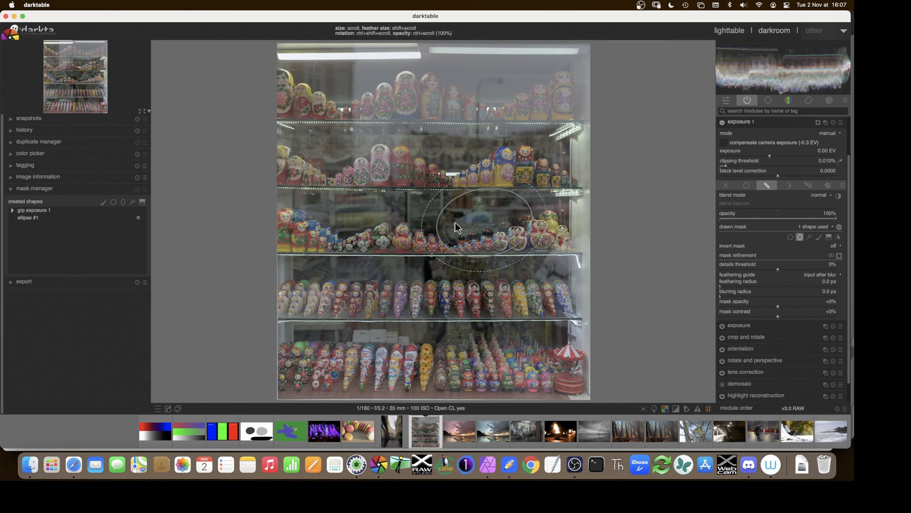
pyautogui.click(839, 239)
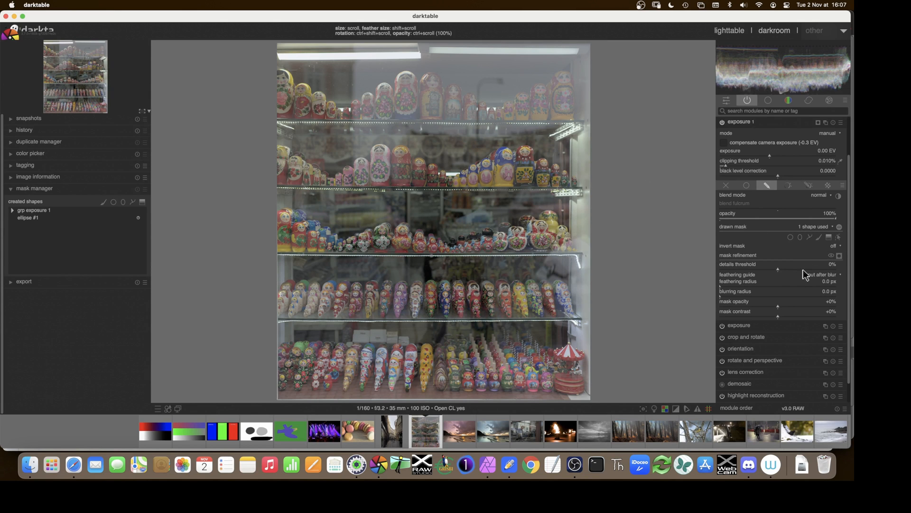
pyautogui.click(839, 238)
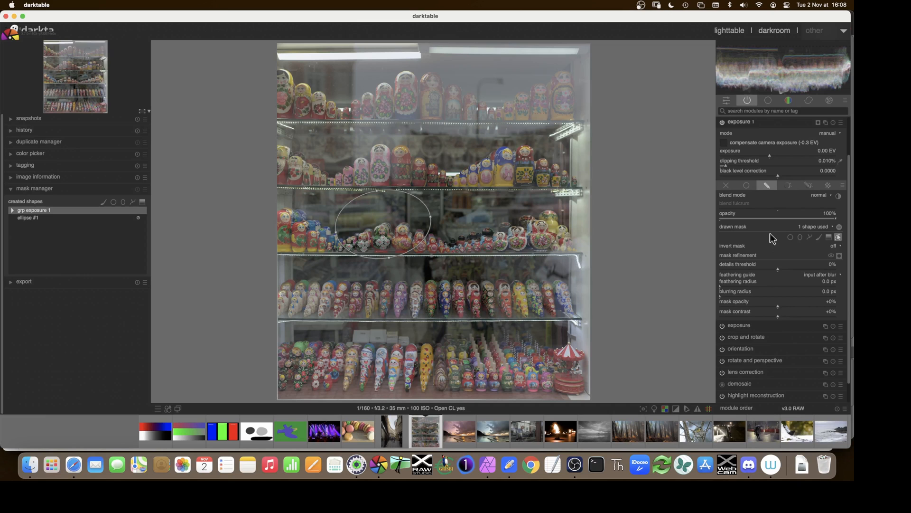
pyautogui.click(800, 238)
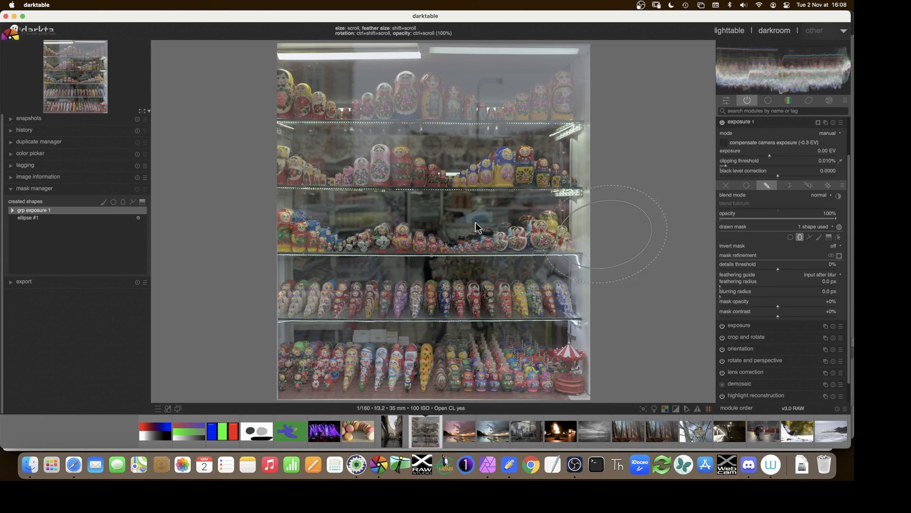
pyautogui.click(430, 222)
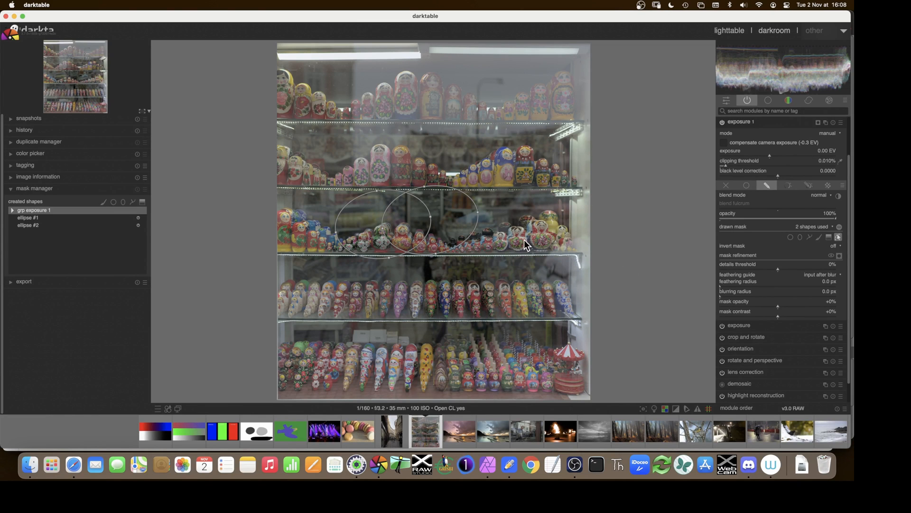
pyautogui.click(839, 256)
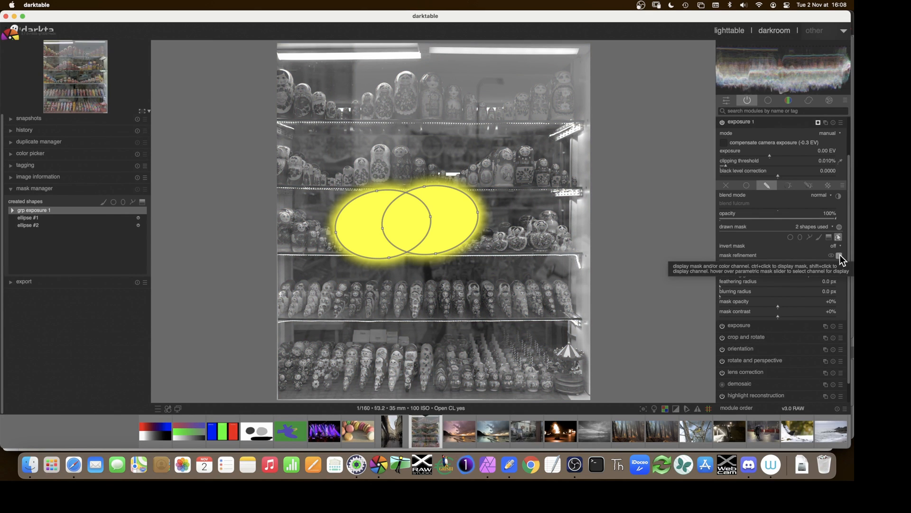
pyautogui.click(12, 210)
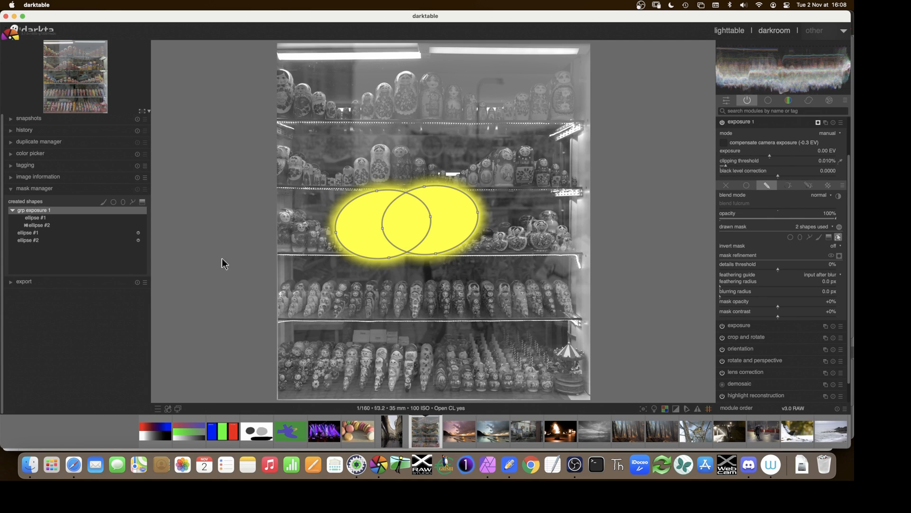
# Switch to Notability, write "A ∩ B" beside the lower diagram and label the upper diagram "Union".
pyautogui.click(509, 469)
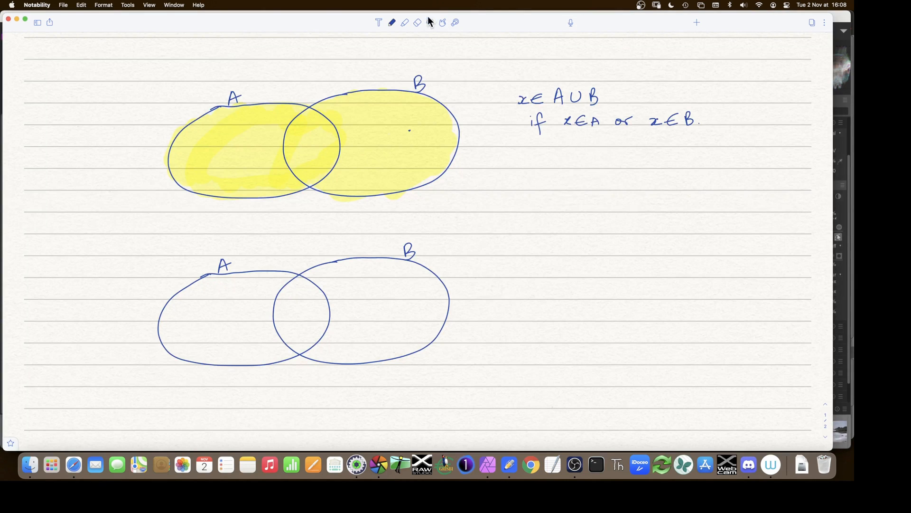
pyautogui.moveTo(546, 267); pyautogui.dragTo(551, 279)
pyautogui.moveTo(544, 275); pyautogui.dragTo(582, 280)
pyautogui.moveTo(73, 86); pyautogui.dragTo(100, 103)
pyautogui.moveTo(105, 95); pyautogui.dragTo(132, 99)
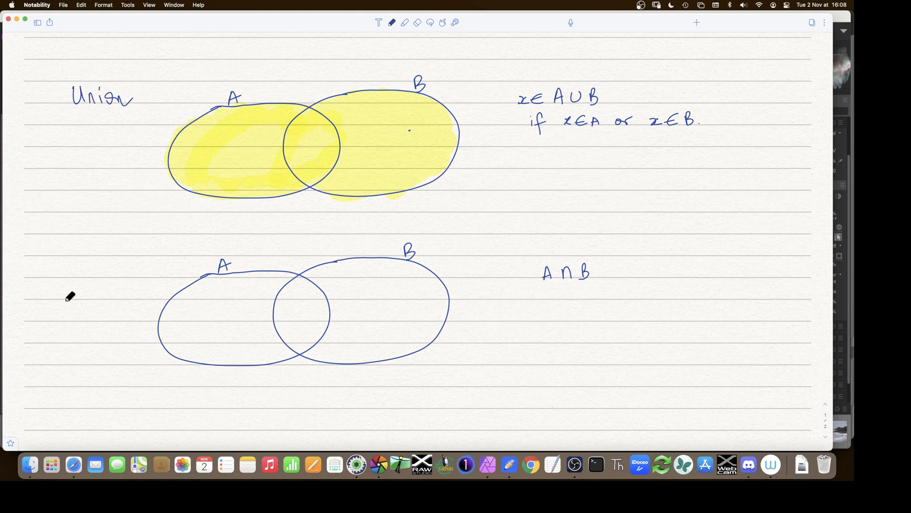
# Label the lower diagram "Intersection" and highlight only the overlap of its two ovals in yellow.
pyautogui.moveTo(33, 264); pyautogui.dragTo(56, 259)
pyautogui.moveTo(44, 260)
pyautogui.mouseDown()
pyautogui.moveTo(42, 276)
pyautogui.moveTo(54, 278)
pyautogui.mouseUp()
pyautogui.moveTo(56, 271); pyautogui.dragTo(76, 278)
pyautogui.moveTo(70, 267); pyautogui.dragTo(89, 276)
pyautogui.moveTo(88, 269)
pyautogui.mouseDown()
pyautogui.moveTo(94, 264)
pyautogui.moveTo(94, 277)
pyautogui.mouseUp()
pyautogui.moveTo(98, 273); pyautogui.dragTo(146, 273)
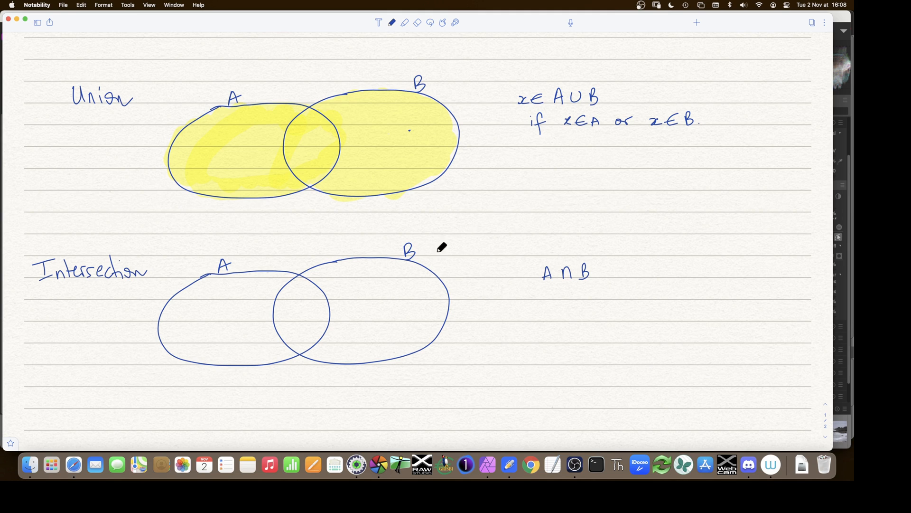
pyautogui.click(405, 23)
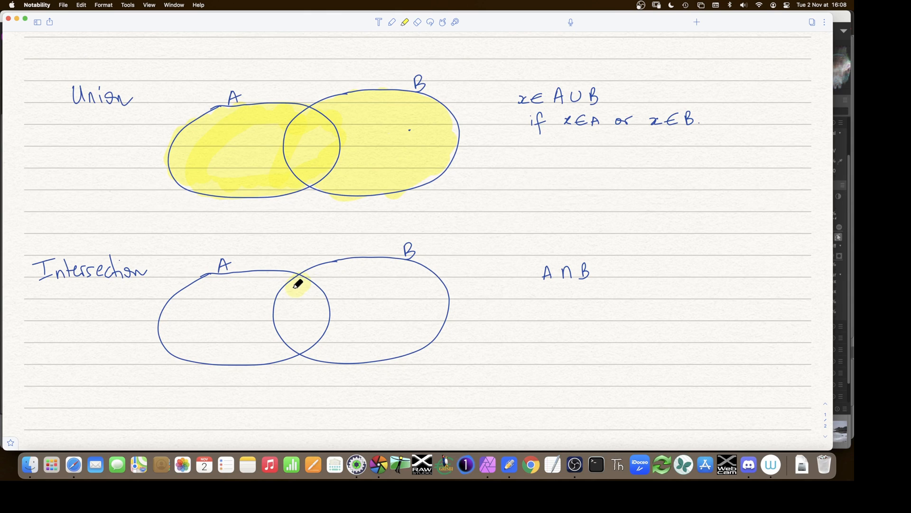
pyautogui.moveTo(287, 310); pyautogui.dragTo(294, 331)
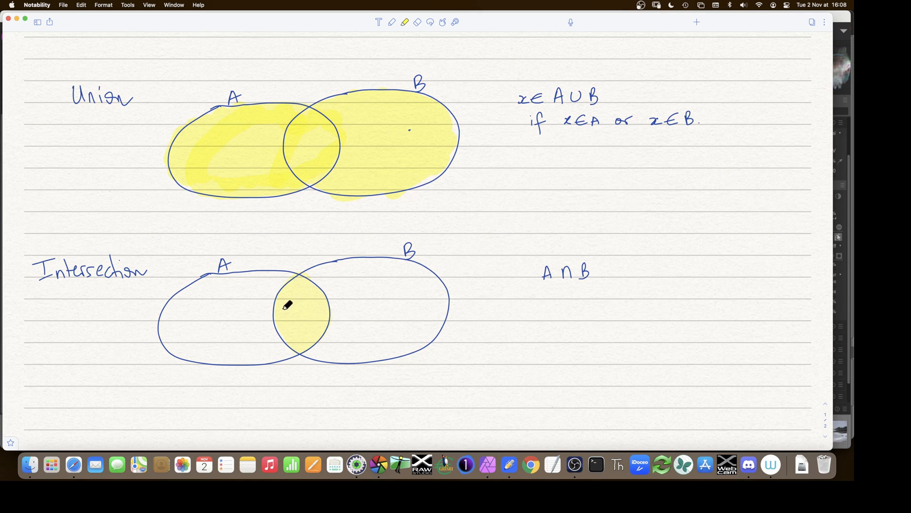
# Extend the lower formula to "x ∈ A ∩ B if x ∈ A and x ∈ B." and circle "or" and "and" in the two formulas.
pyautogui.click(392, 22)
pyautogui.moveTo(500, 270)
pyautogui.mouseDown()
pyautogui.moveTo(510, 280)
pyautogui.moveTo(529, 274)
pyautogui.mouseUp()
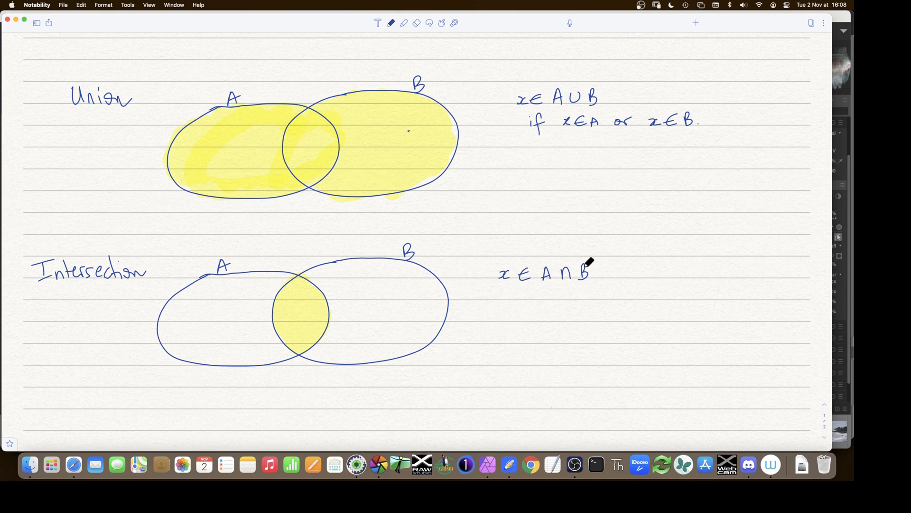
pyautogui.click(620, 266)
pyautogui.moveTo(619, 271)
pyautogui.mouseDown()
pyautogui.moveTo(621, 286)
pyautogui.moveTo(629, 275)
pyautogui.moveTo(649, 278)
pyautogui.mouseUp()
pyautogui.moveTo(650, 270)
pyautogui.mouseDown()
pyautogui.moveTo(642, 279)
pyautogui.moveTo(654, 274)
pyautogui.mouseUp()
pyautogui.moveTo(654, 274); pyautogui.dragTo(662, 279)
pyautogui.moveTo(655, 274); pyautogui.dragTo(697, 278)
pyautogui.moveTo(699, 278)
pyautogui.mouseDown()
pyautogui.moveTo(710, 262)
pyautogui.moveTo(737, 279)
pyautogui.mouseUp()
pyautogui.moveTo(738, 269)
pyautogui.mouseDown()
pyautogui.moveTo(729, 279)
pyautogui.moveTo(752, 278)
pyautogui.mouseUp()
pyautogui.moveTo(743, 274); pyautogui.dragTo(761, 278)
pyautogui.click(773, 277)
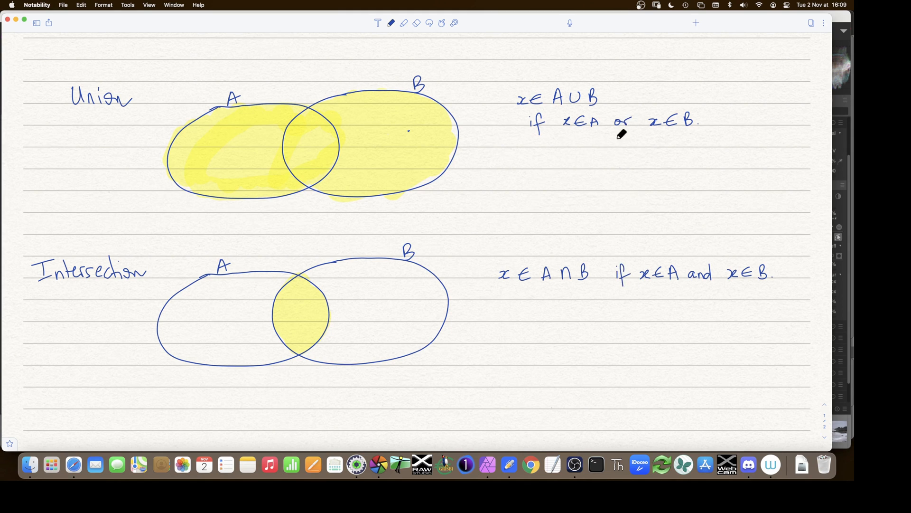
pyautogui.moveTo(614, 130)
pyautogui.mouseDown()
pyautogui.moveTo(637, 116)
pyautogui.moveTo(613, 124)
pyautogui.mouseUp()
pyautogui.moveTo(688, 267)
pyautogui.mouseDown()
pyautogui.moveTo(712, 284)
pyautogui.moveTo(703, 262)
pyautogui.mouseUp()
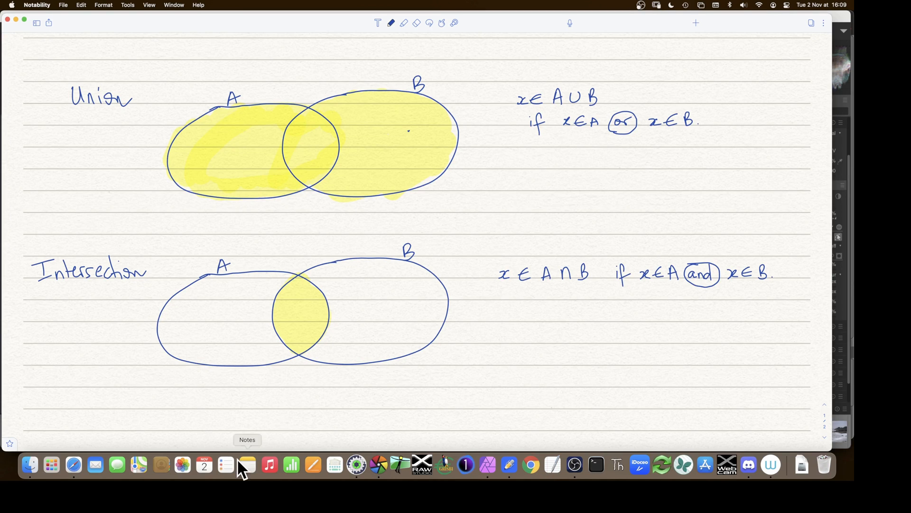
# Switch to darktable, set ellipse #2 in the exposure 1 group to intersection mode and bring up its mode choices again.
pyautogui.click(379, 465)
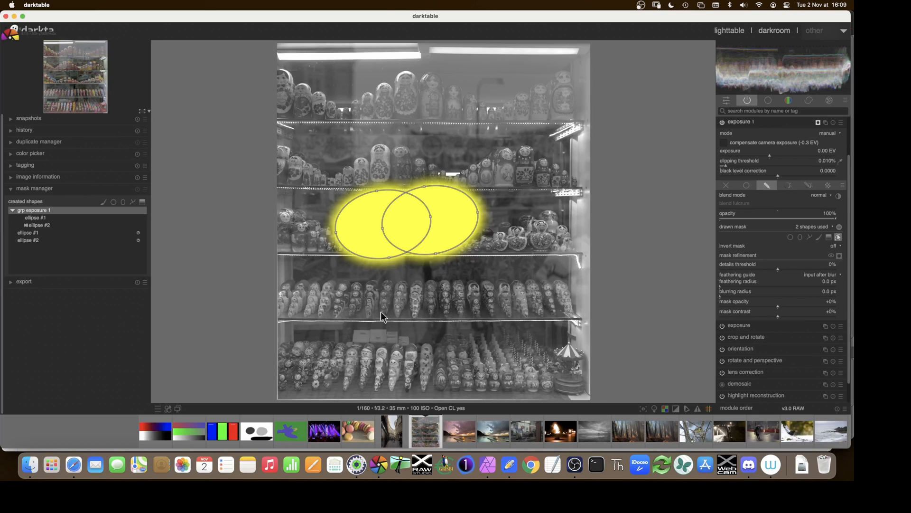
pyautogui.click(38, 226)
pyautogui.rightClick(38, 226)
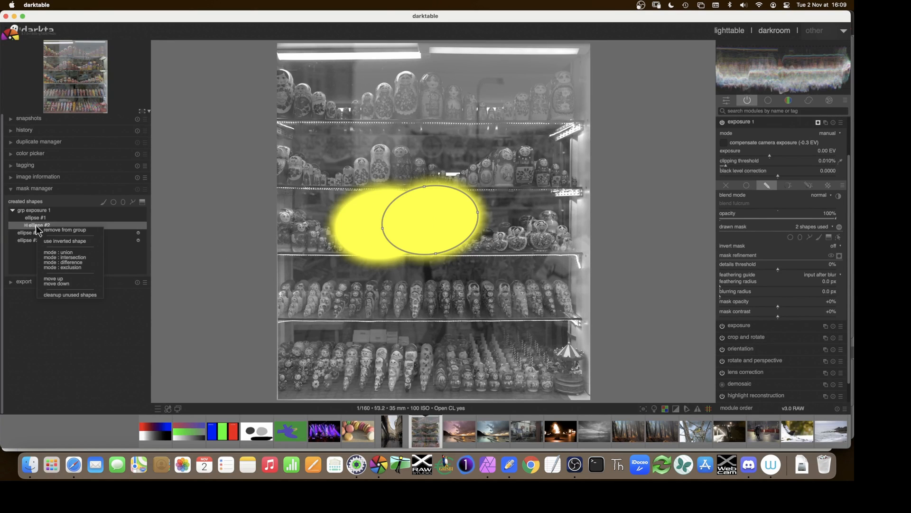
pyautogui.click(65, 257)
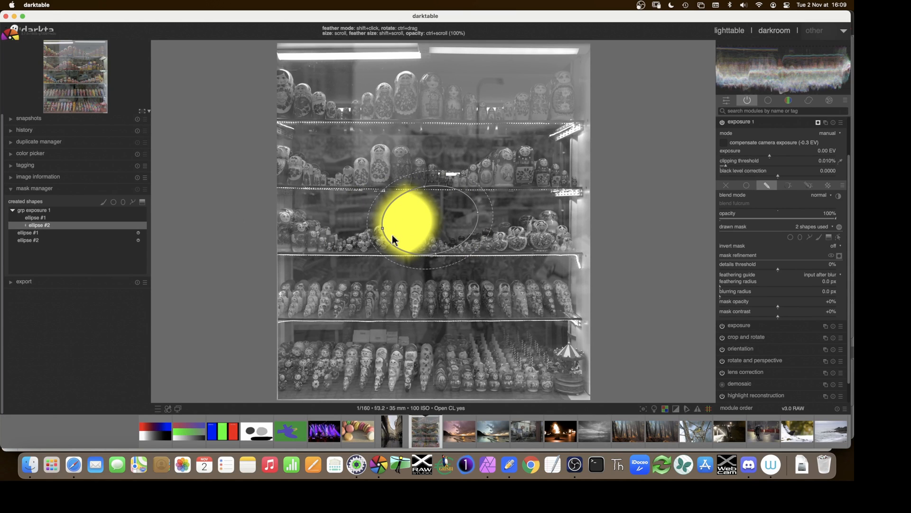
pyautogui.rightClick(34, 227)
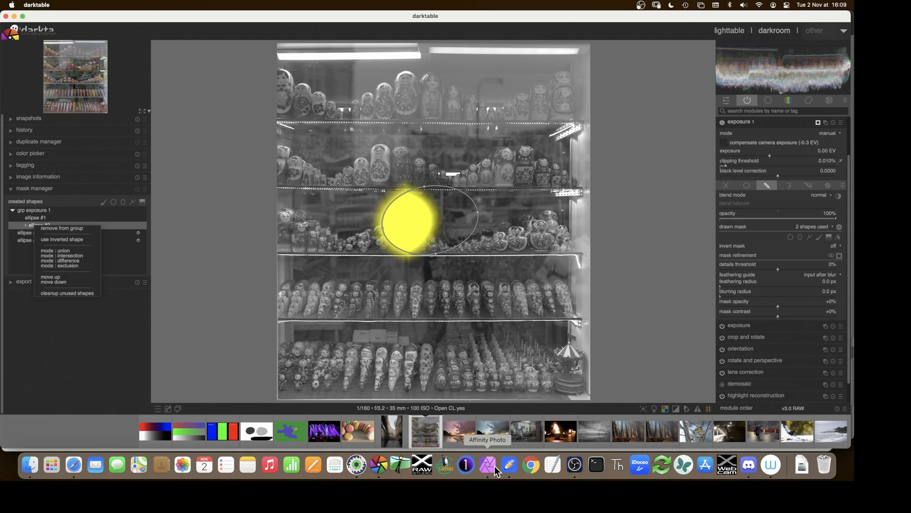
# Switch to Notability, paste another copy of the labelled A and B diagram below the Intersection diagram and return to the pen.
pyautogui.click(510, 466)
pyautogui.scroll(-8, 551, 342)
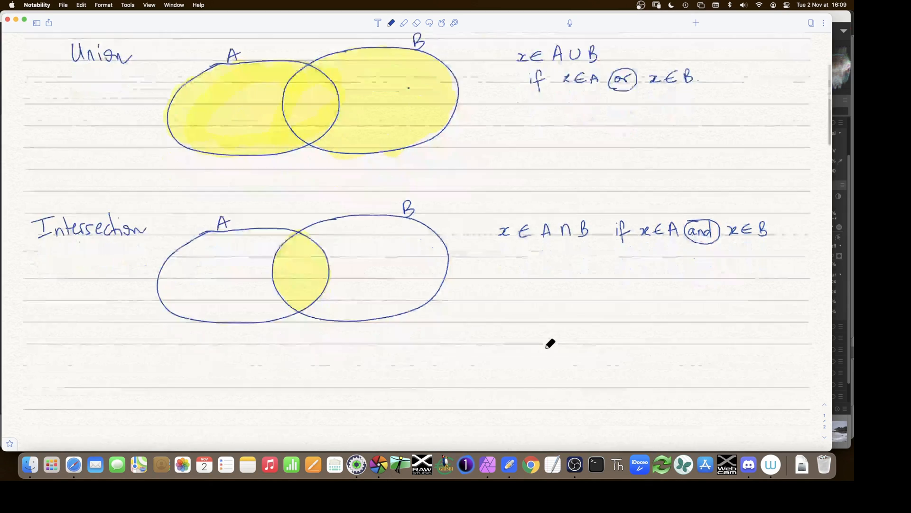
pyautogui.rightClick(206, 264)
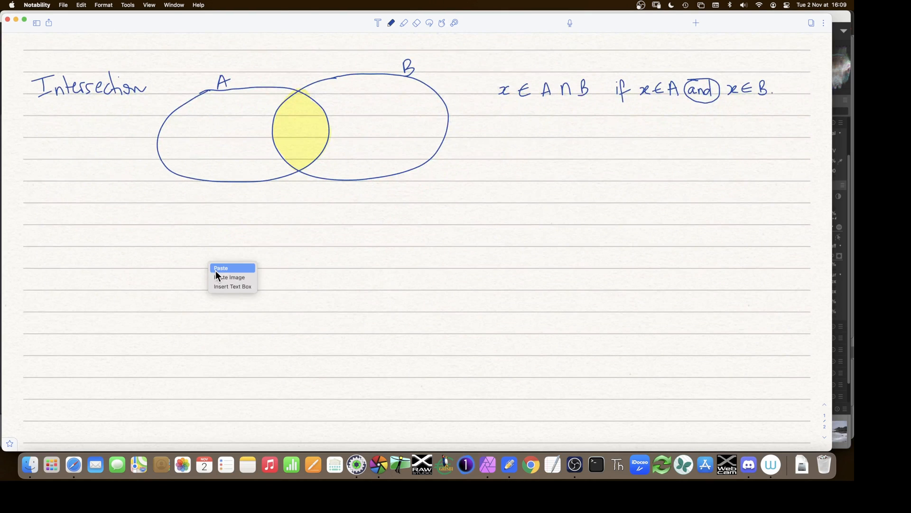
pyautogui.click(216, 268)
pyautogui.moveTo(272, 248); pyautogui.dragTo(374, 277)
pyautogui.moveTo(393, 26); pyautogui.dragTo(393, 26)
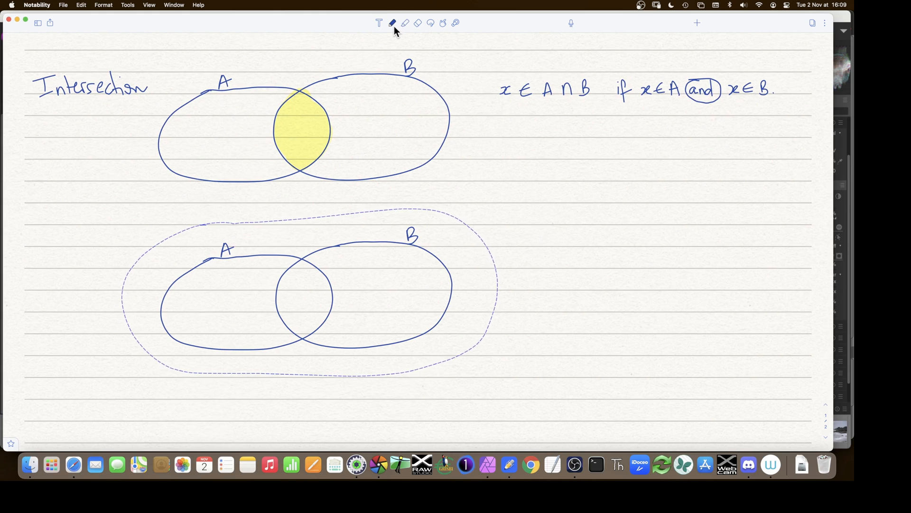
# Label the new A and B diagram "Difference" and write "A \ B" beside it.
pyautogui.click(52, 237)
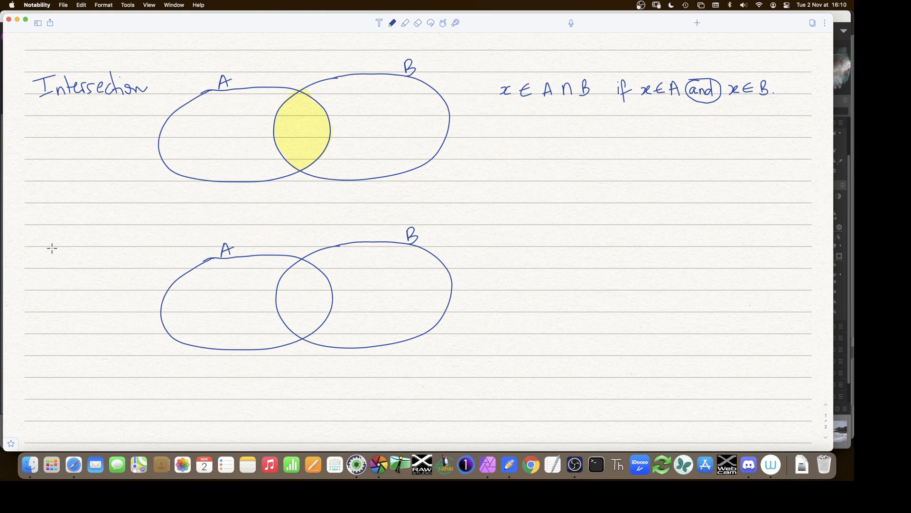
pyautogui.moveTo(42, 232)
pyautogui.mouseDown()
pyautogui.moveTo(63, 233)
pyautogui.moveTo(68, 253)
pyautogui.moveTo(70, 227)
pyautogui.moveTo(66, 252)
pyautogui.moveTo(94, 236)
pyautogui.moveTo(126, 247)
pyautogui.mouseUp()
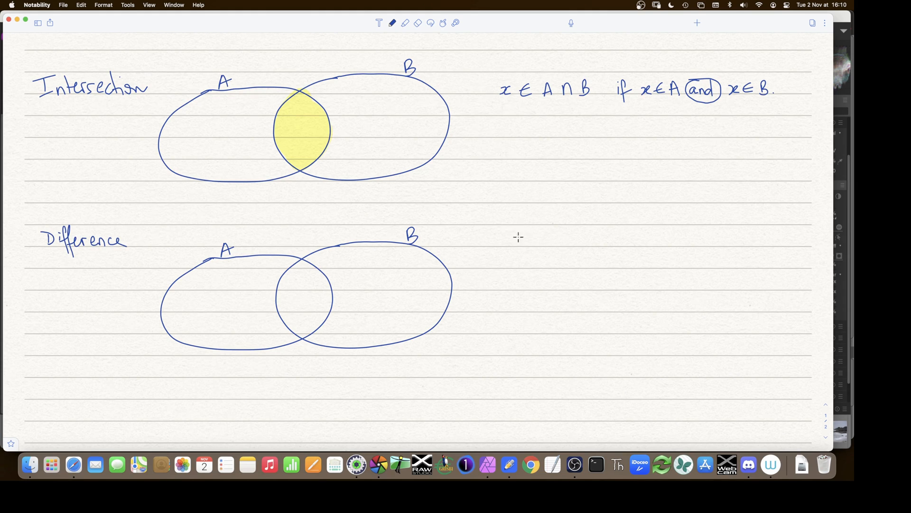
pyautogui.moveTo(522, 229); pyautogui.dragTo(528, 246)
pyautogui.moveTo(524, 237); pyautogui.dragTo(517, 237)
pyautogui.moveTo(535, 230); pyautogui.dragTo(551, 240)
# Highlight in yellow only the part of oval A lying outside B in the Difference diagram.
pyautogui.scroll(8, 502, 202)
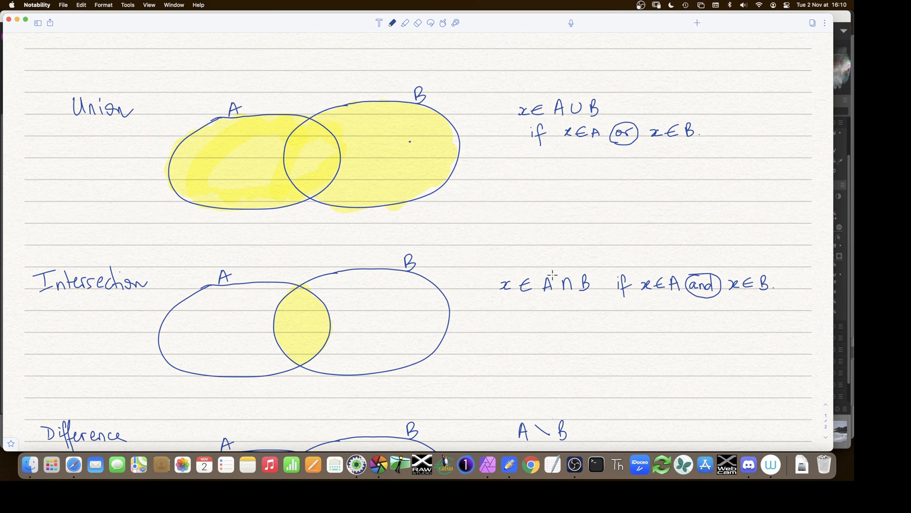
pyautogui.scroll(-8, 552, 274)
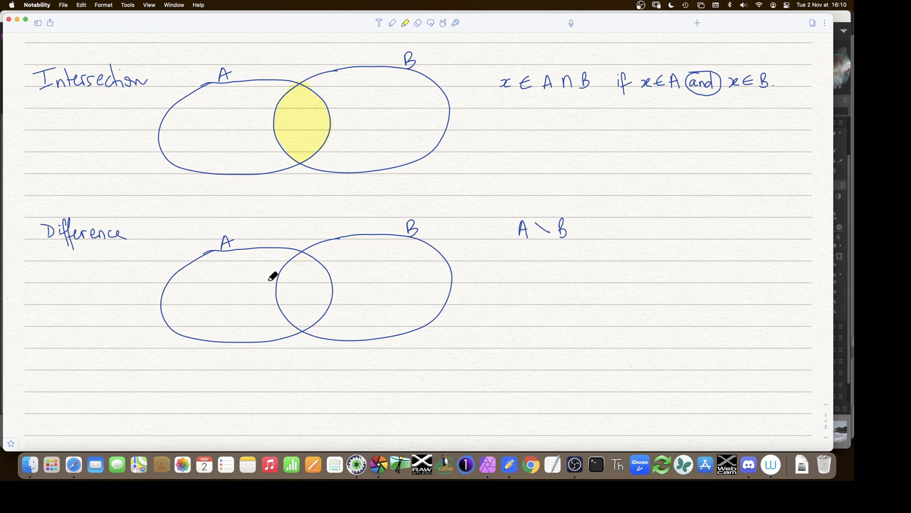
pyautogui.moveTo(301, 256)
pyautogui.mouseDown()
pyautogui.moveTo(281, 255)
pyautogui.moveTo(209, 263)
pyautogui.moveTo(178, 287)
pyautogui.moveTo(176, 317)
pyautogui.moveTo(226, 329)
pyautogui.moveTo(281, 328)
pyautogui.moveTo(263, 289)
pyautogui.moveTo(268, 270)
pyautogui.moveTo(250, 310)
pyautogui.moveTo(236, 277)
pyautogui.moveTo(224, 312)
pyautogui.moveTo(223, 278)
pyautogui.moveTo(213, 275)
pyautogui.moveTo(197, 310)
pyautogui.moveTo(205, 295)
pyautogui.moveTo(198, 299)
pyautogui.moveTo(212, 326)
pyautogui.mouseUp()
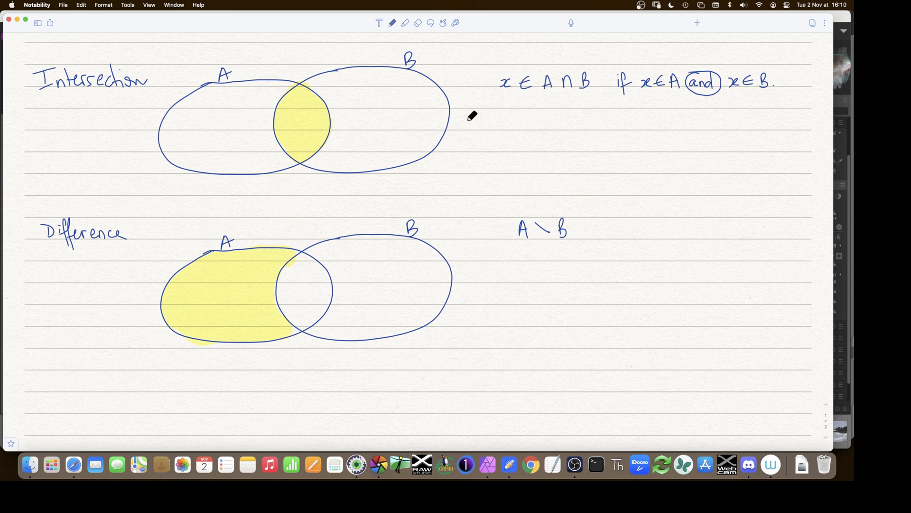
# Complete the difference formula as "x ∈ A \ B if x ∈ A and x ∉ B", bracketing "x ∈ B̄" as an equivalent condition.
pyautogui.moveTo(489, 228); pyautogui.dragTo(496, 238)
pyautogui.moveTo(498, 227)
pyautogui.mouseDown()
pyautogui.moveTo(490, 239)
pyautogui.moveTo(508, 238)
pyautogui.mouseUp()
pyautogui.moveTo(500, 233); pyautogui.dragTo(507, 232)
pyautogui.moveTo(539, 253)
pyautogui.mouseDown()
pyautogui.moveTo(548, 269)
pyautogui.moveTo(554, 256)
pyautogui.mouseUp()
pyautogui.click(538, 248)
pyautogui.moveTo(568, 255)
pyautogui.mouseDown()
pyautogui.moveTo(708, 258)
pyautogui.moveTo(699, 255)
pyautogui.moveTo(699, 265)
pyautogui.moveTo(721, 248)
pyautogui.moveTo(721, 265)
pyautogui.moveTo(671, 265)
pyautogui.moveTo(674, 292)
pyautogui.moveTo(737, 268)
pyautogui.mouseUp()
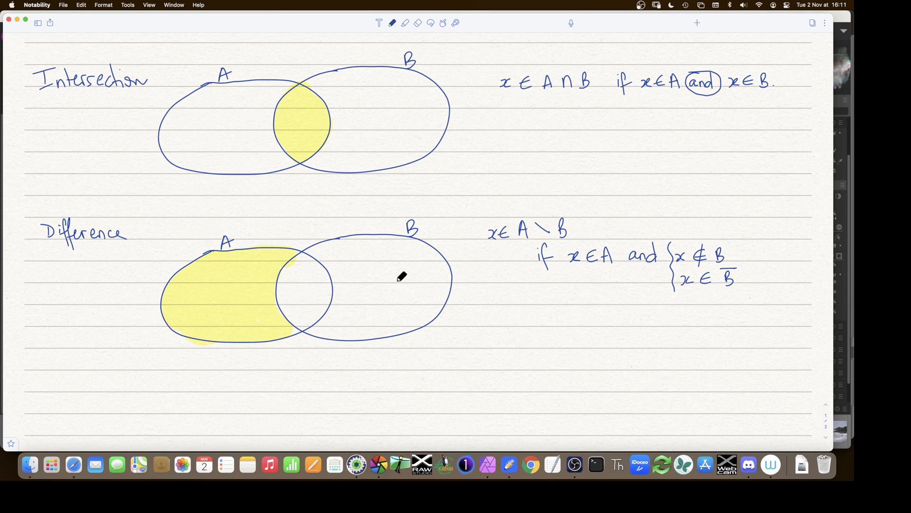
# Switch to darktable, remove ellipse #2 from the exposure 1 mask and show the remaining ellipse for editing.
pyautogui.click(377, 468)
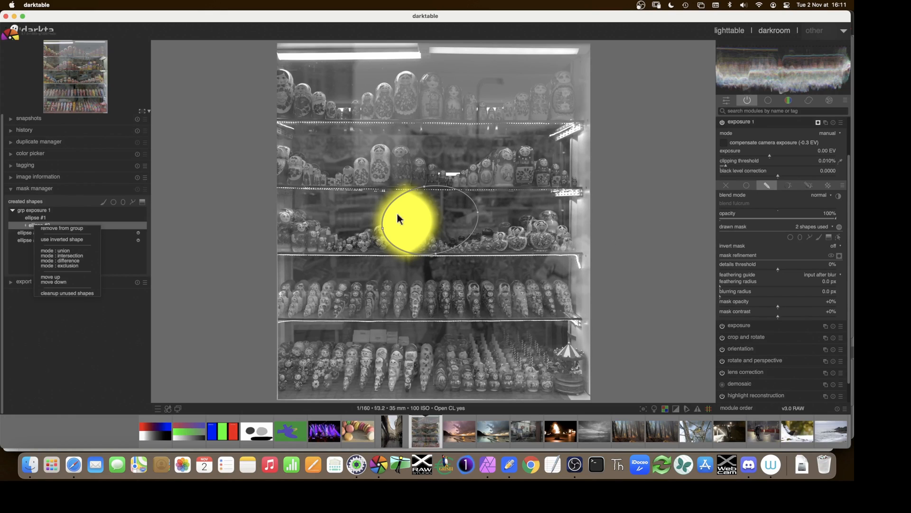
pyautogui.click(411, 218)
pyautogui.rightClick(418, 221)
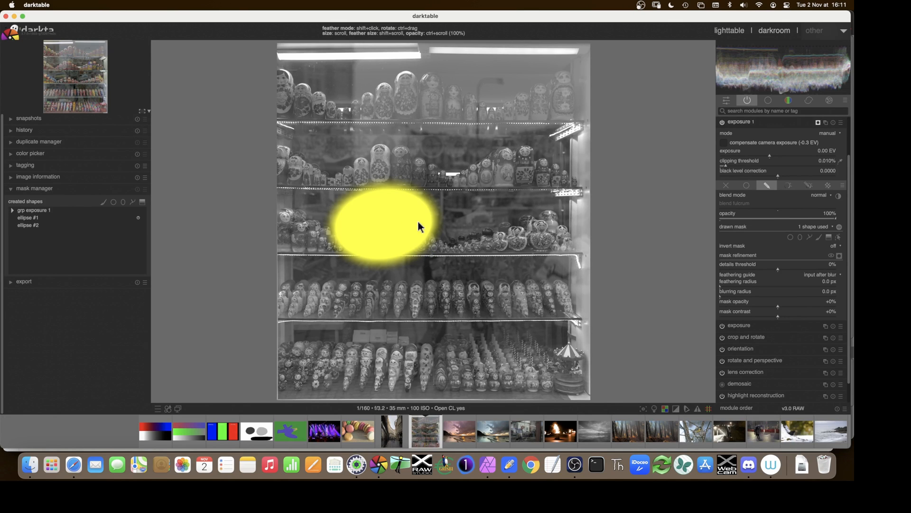
pyautogui.click(839, 237)
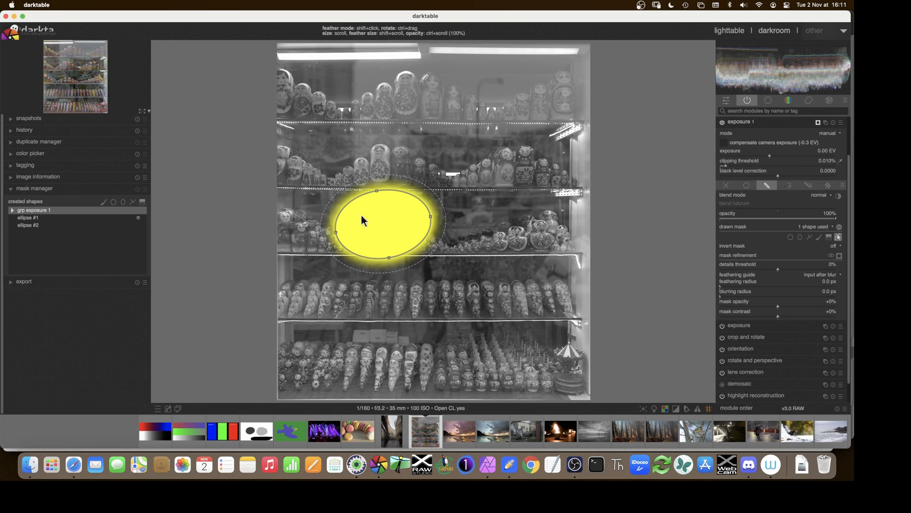
# Toggle the polarity of the exposure 1 drawn mask back and forth, ending on the original polarity.
pyautogui.click(839, 227)
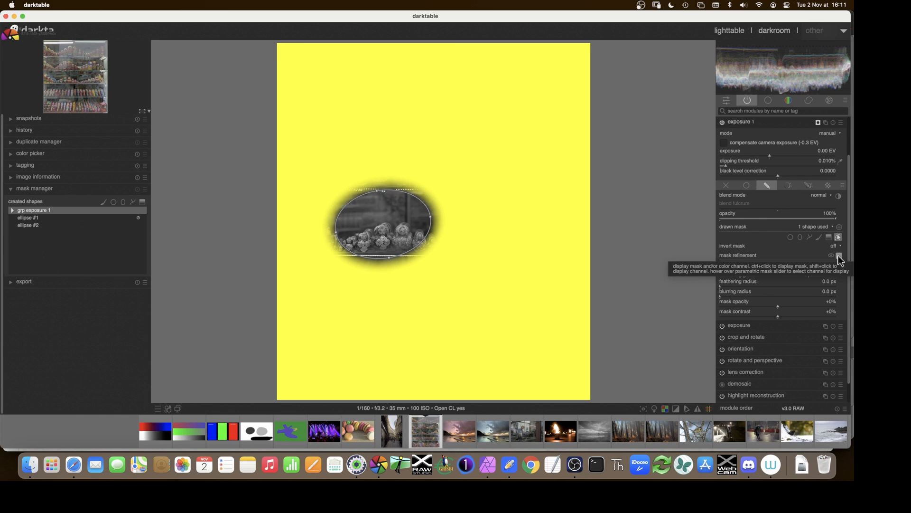
pyautogui.click(840, 227)
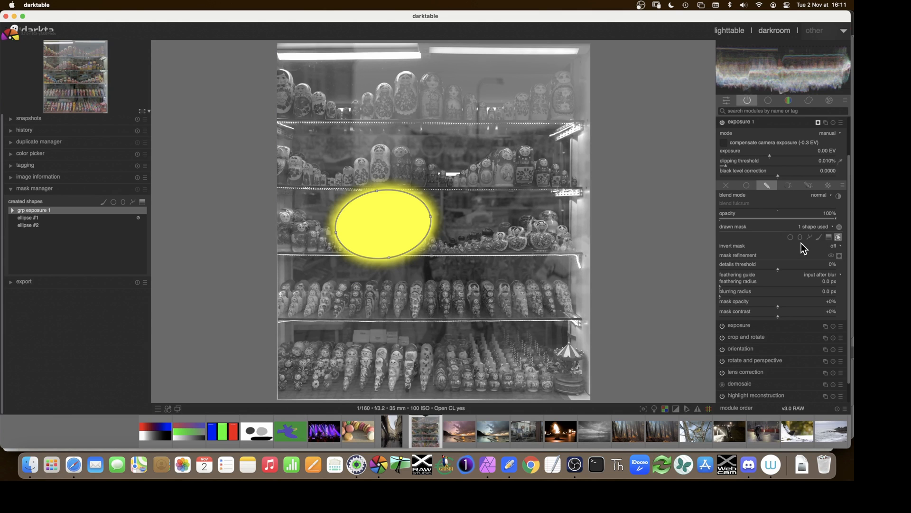
pyautogui.click(839, 227)
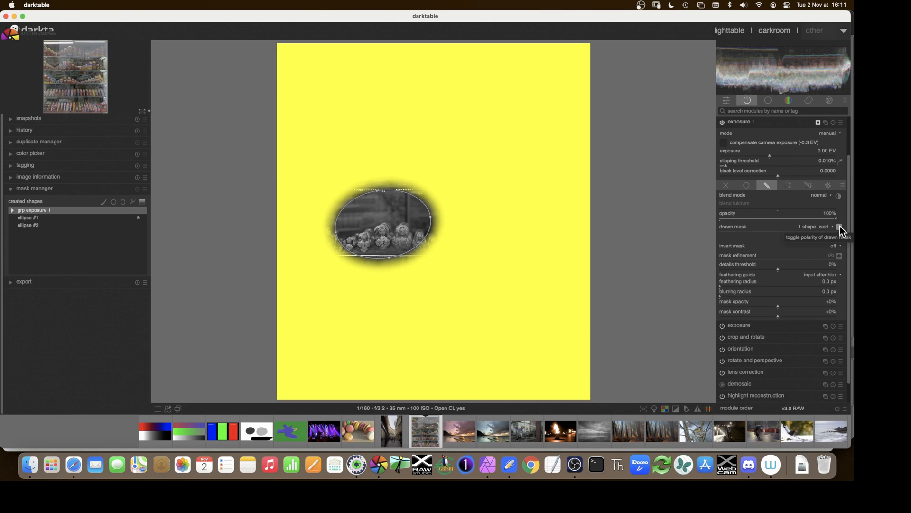
pyautogui.click(839, 227)
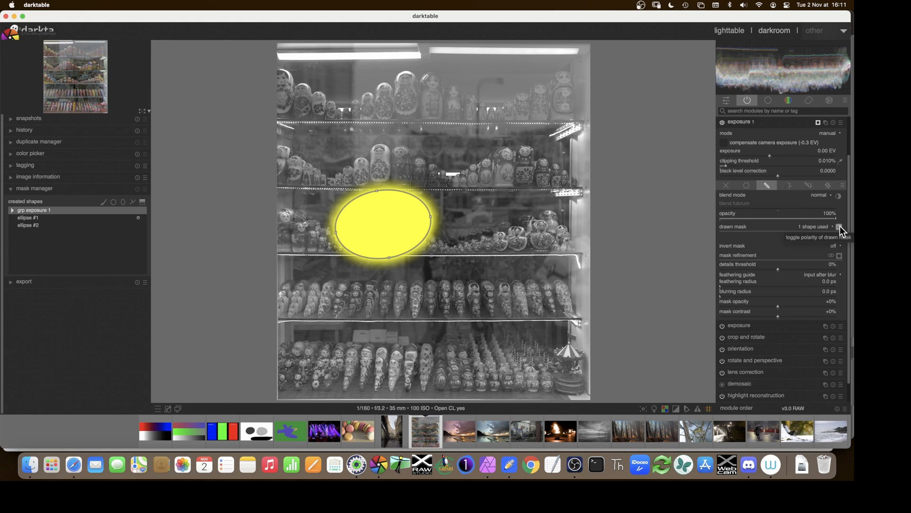
pyautogui.click(840, 227)
pyautogui.click(839, 227)
# Add a second ellipse mask overlapping the first and set it to difference mode in the exposure 1 group.
pyautogui.click(800, 236)
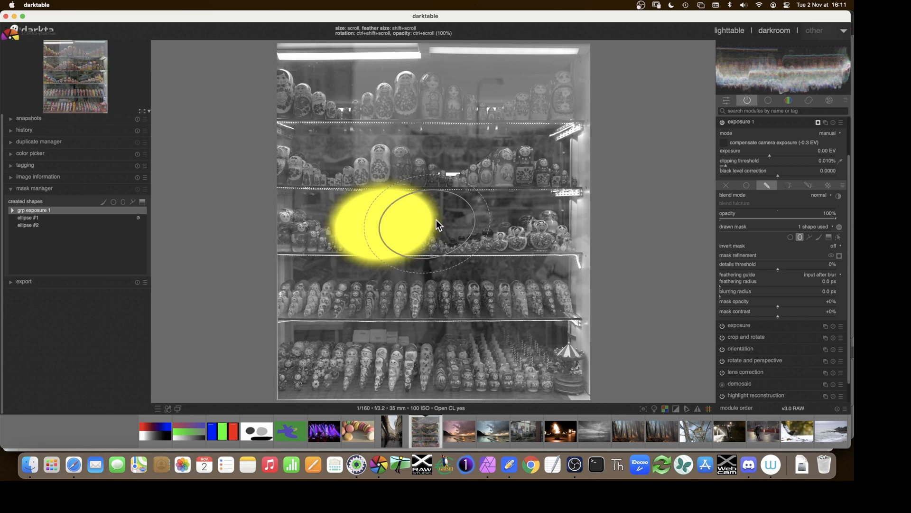
pyautogui.click(441, 217)
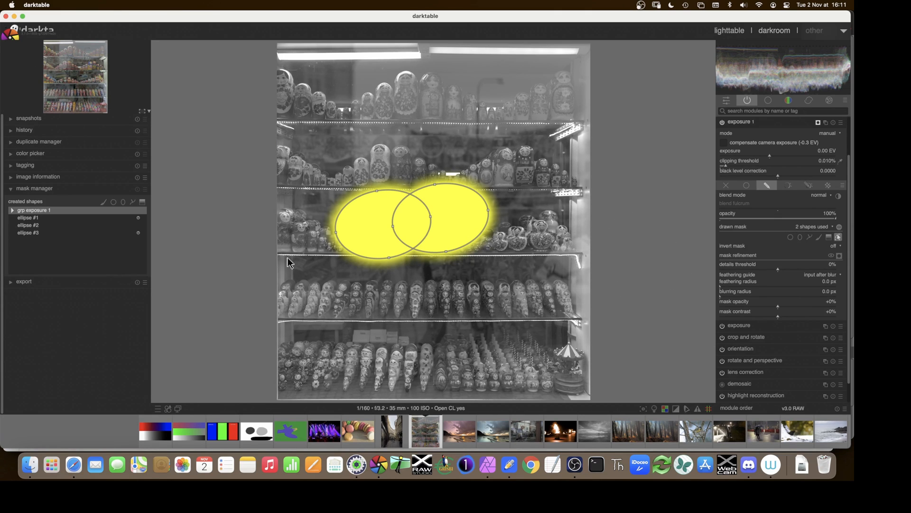
pyautogui.click(13, 211)
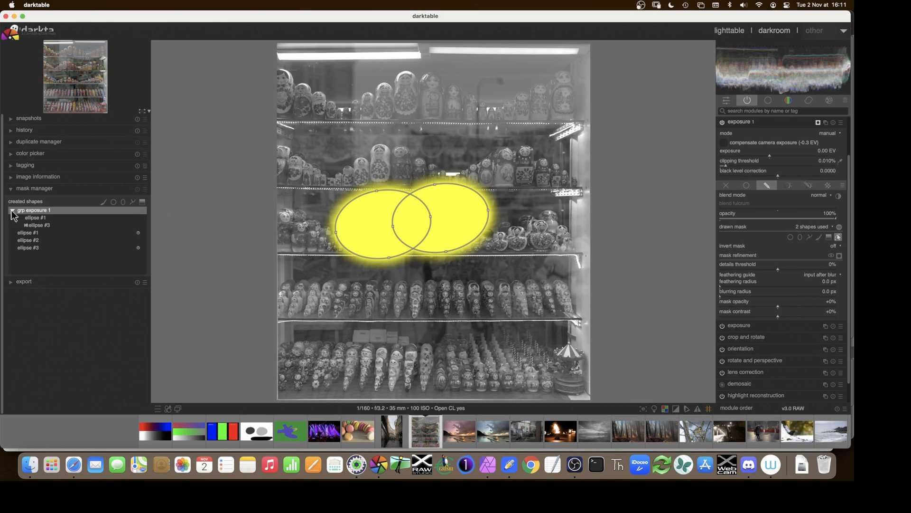
pyautogui.rightClick(38, 224)
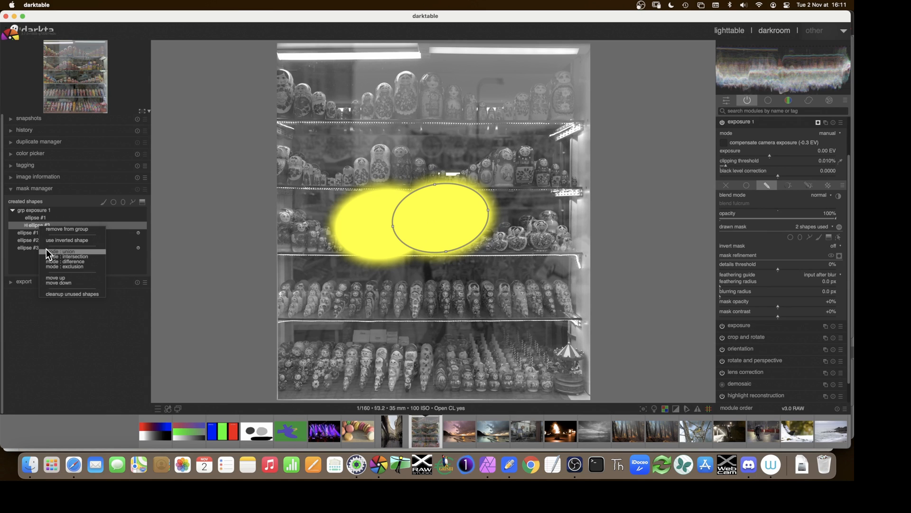
pyautogui.click(52, 261)
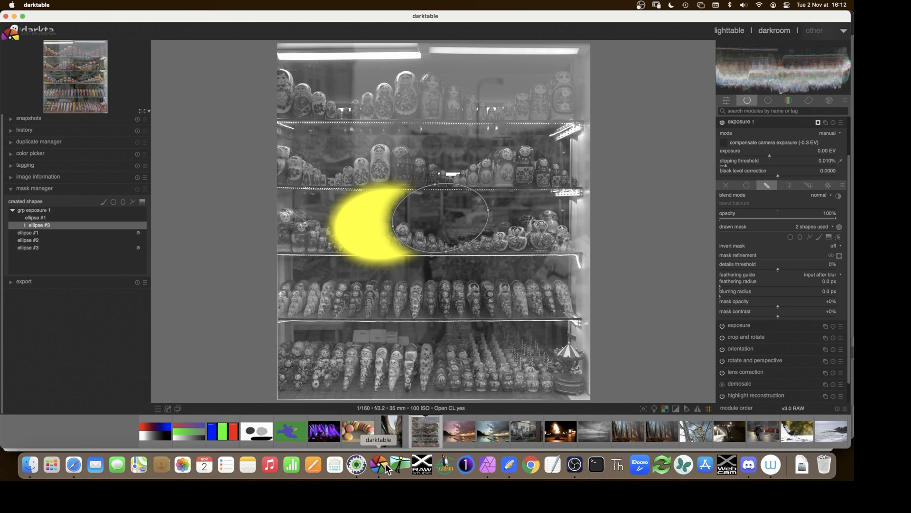
# Switch to Notability and write the equivalent expression "x ∈ A ∩ B̄" beside "x ∈ A \ B".
pyautogui.click(507, 468)
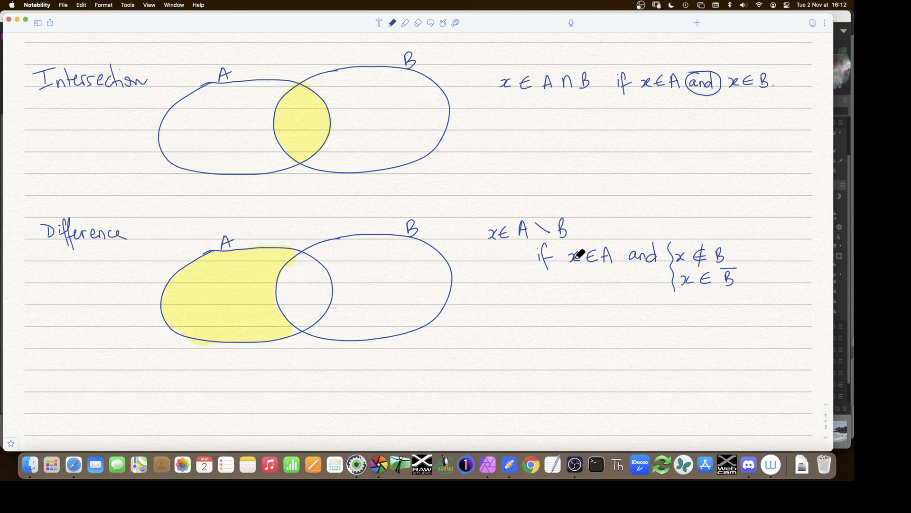
pyautogui.moveTo(627, 228)
pyautogui.mouseDown()
pyautogui.moveTo(653, 234)
pyautogui.moveTo(673, 230)
pyautogui.moveTo(669, 222)
pyautogui.moveTo(688, 236)
pyautogui.moveTo(713, 221)
pyautogui.mouseUp()
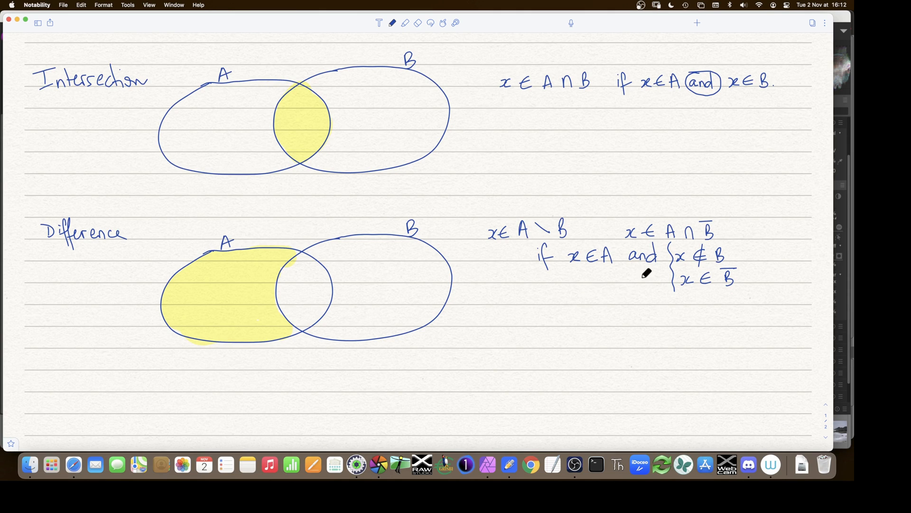
# Switch to darktable, set ellipse #3 in the exposure 1 group to intersection mode and use its inverted shape.
pyautogui.click(378, 465)
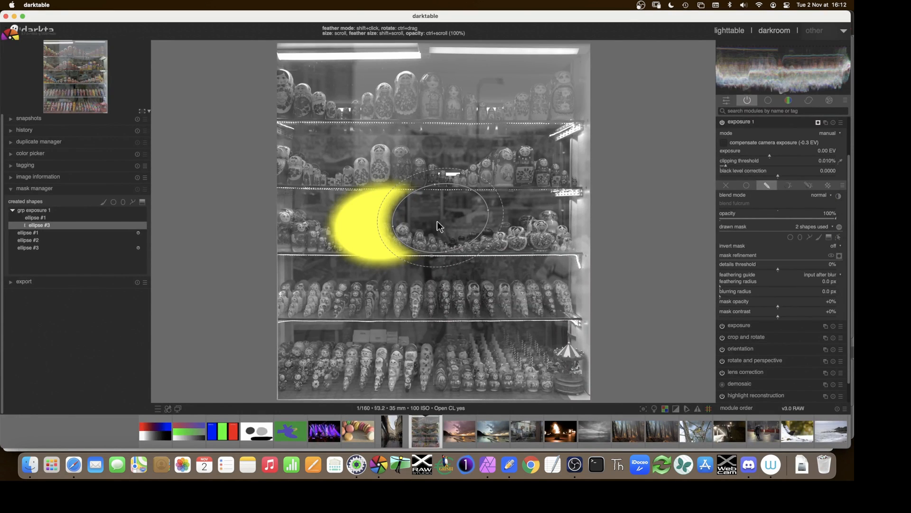
pyautogui.rightClick(33, 226)
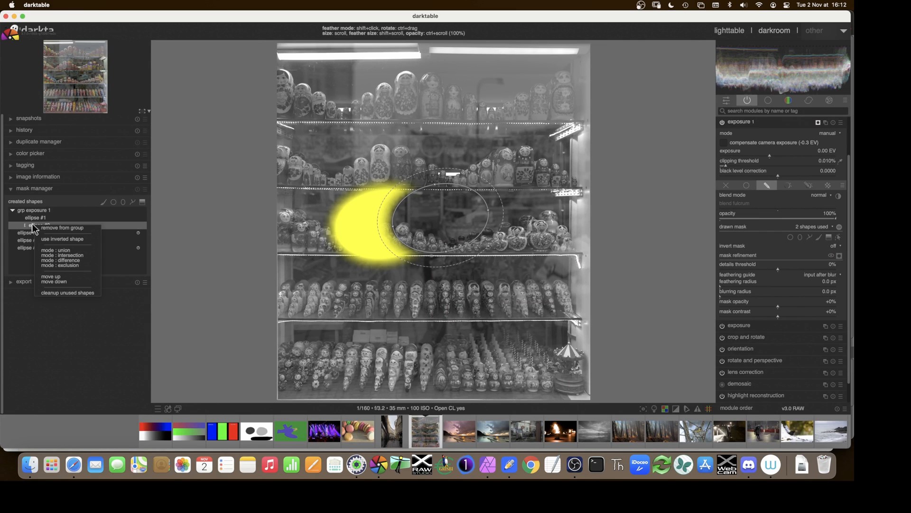
pyautogui.click(51, 256)
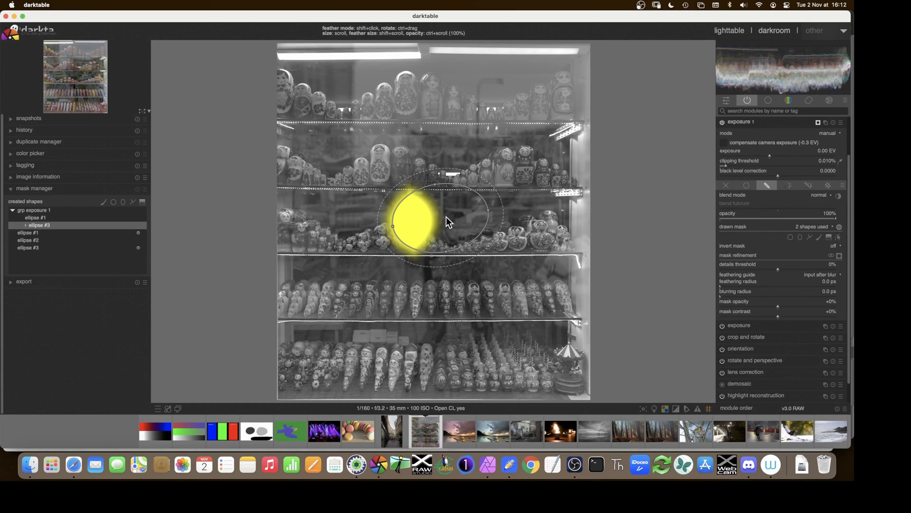
pyautogui.rightClick(30, 226)
pyautogui.click(41, 241)
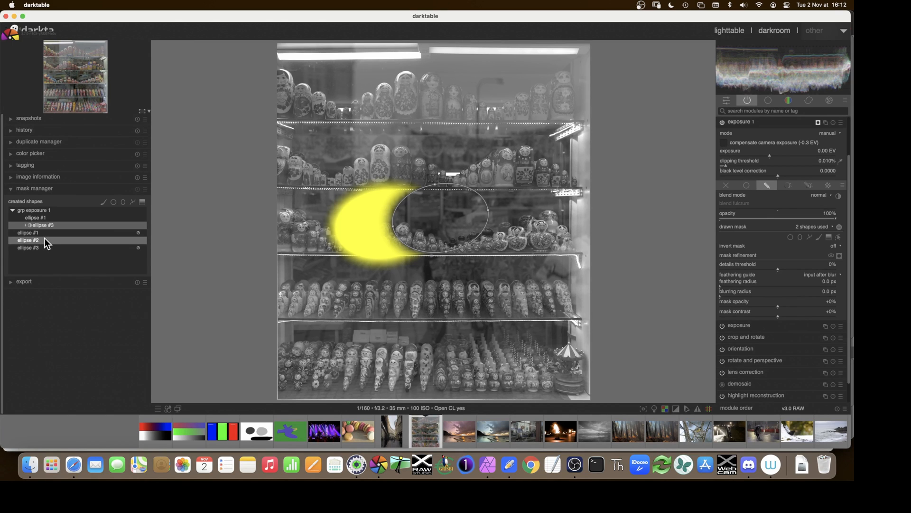
# Rename ellipse #1 as A and ellipse #3 as B, and delete the unused ellipse #2.
pyautogui.doubleClick(50, 233)
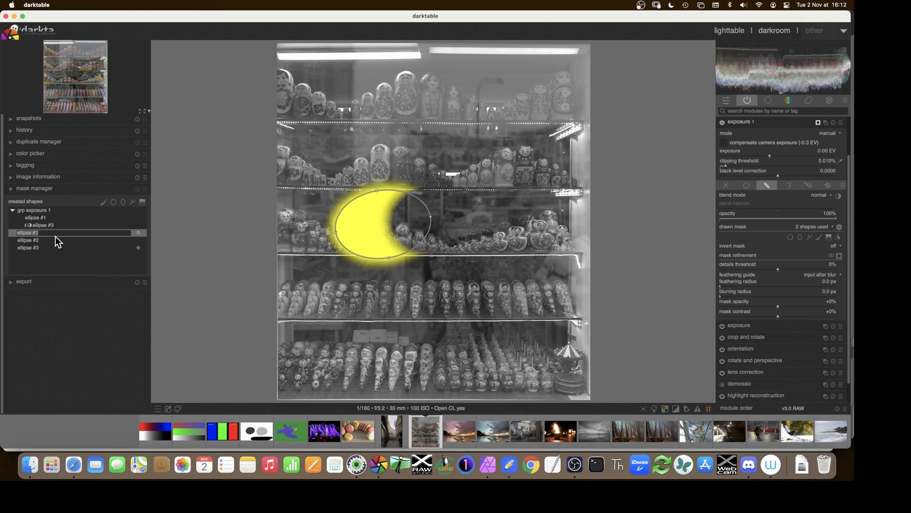
pyautogui.write('A')
pyautogui.press('Return')
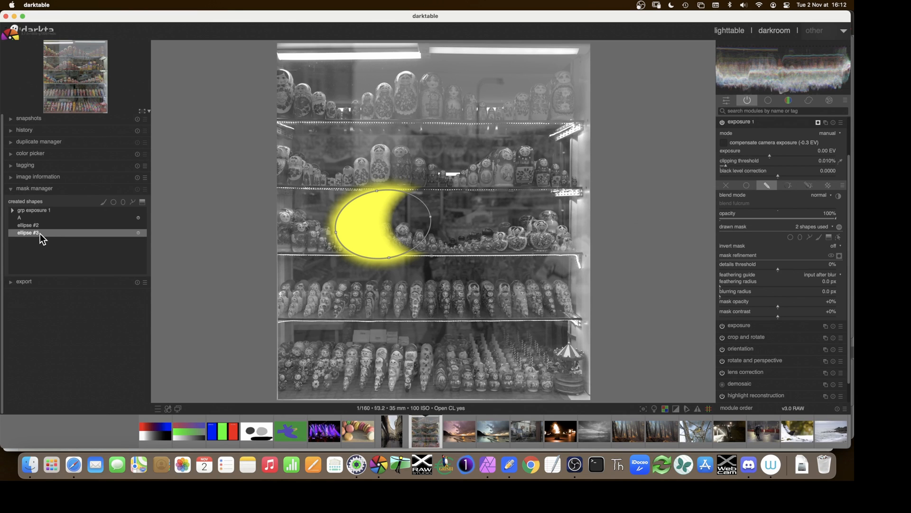
pyautogui.doubleClick(39, 234)
pyautogui.write('B')
pyautogui.press('Return')
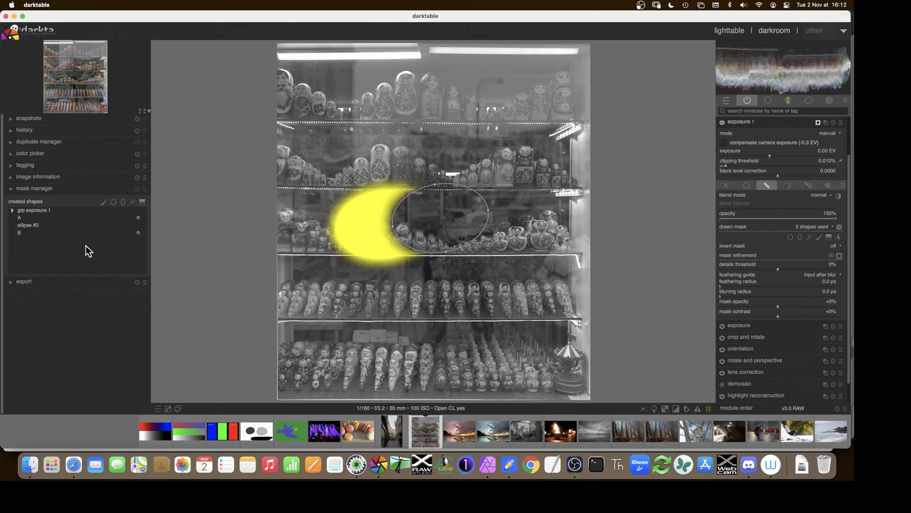
pyautogui.rightClick(34, 225)
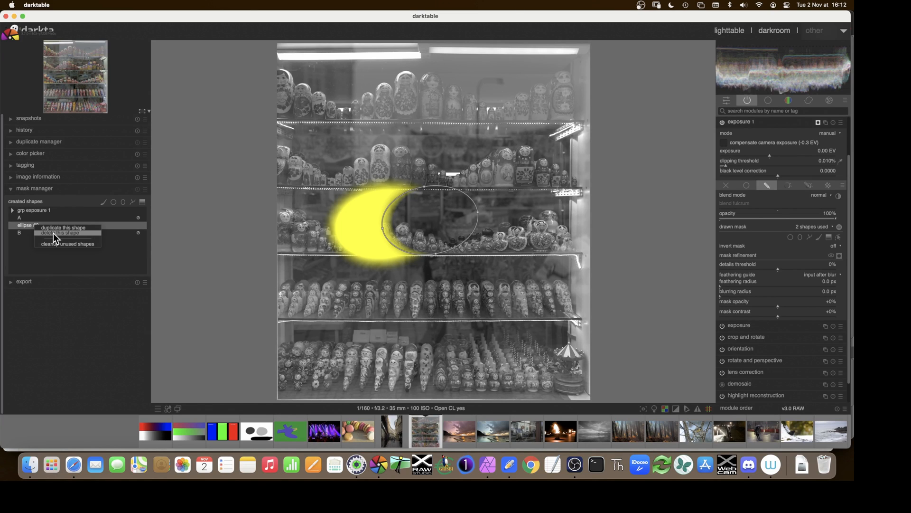
pyautogui.click(54, 232)
# Turn off the inversion of shape B in the exposure 1 group and set it to difference mode.
pyautogui.click(12, 211)
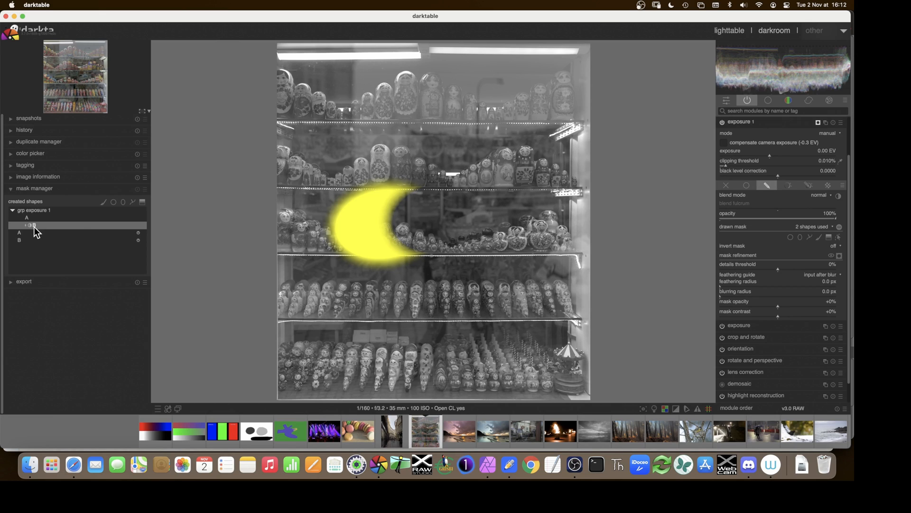
pyautogui.rightClick(34, 226)
pyautogui.click(47, 241)
pyautogui.rightClick(30, 227)
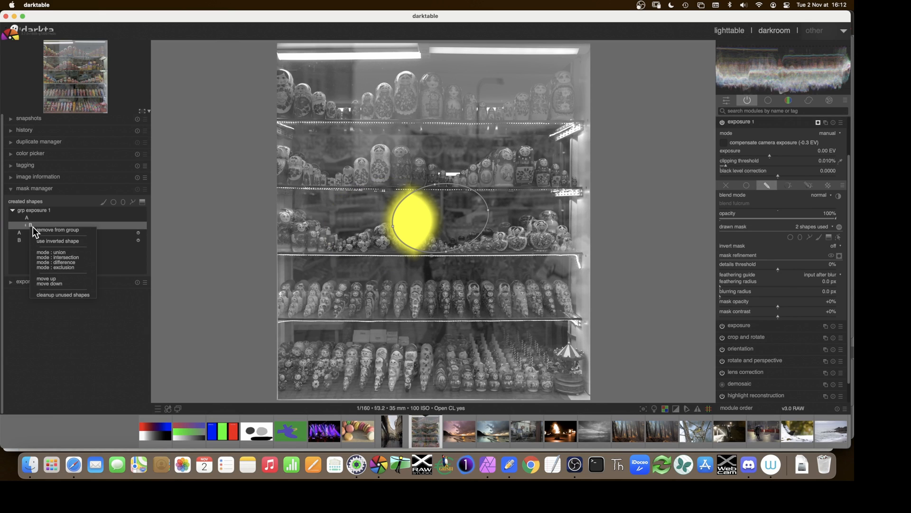
pyautogui.click(52, 261)
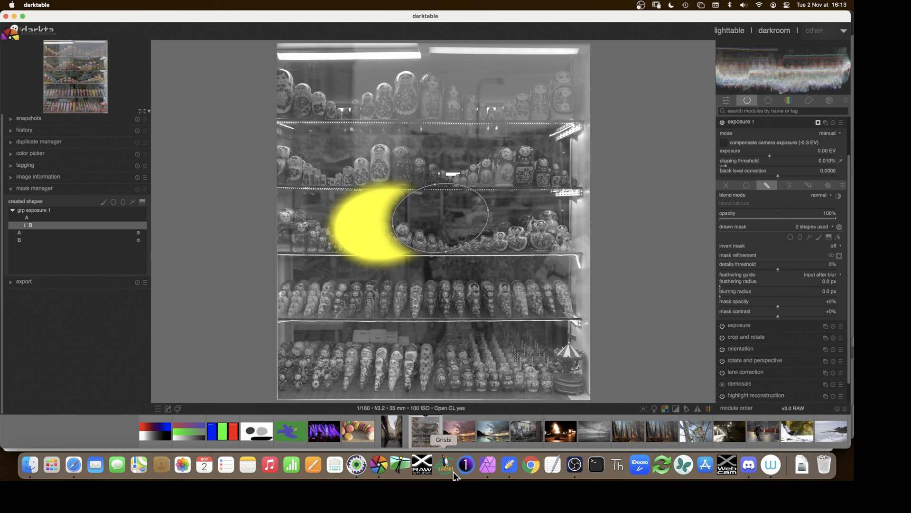
# Switch to Notability, highlight the part of B outside A in green in the Difference diagram, and return to darktable.
pyautogui.click(509, 467)
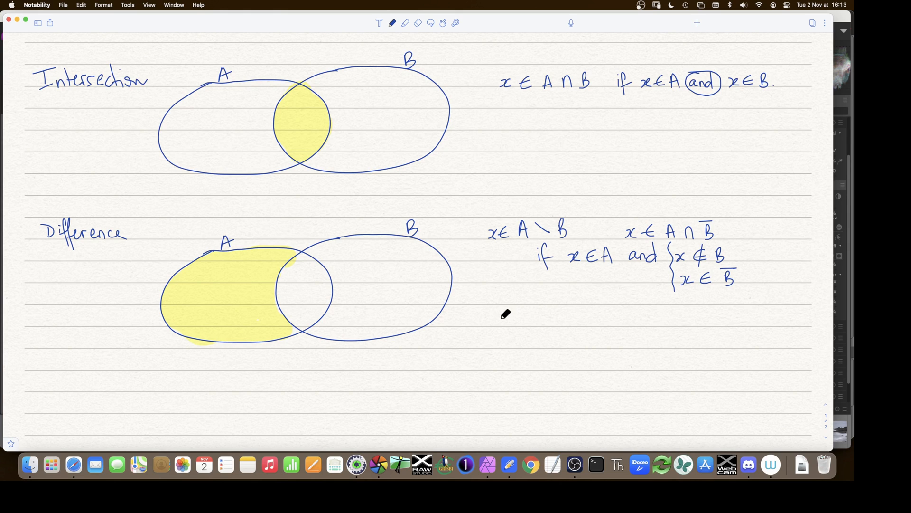
pyautogui.click(403, 24)
pyautogui.click(404, 23)
pyautogui.click(431, 69)
pyautogui.moveTo(326, 252)
pyautogui.mouseDown()
pyautogui.moveTo(341, 260)
pyautogui.moveTo(346, 302)
pyautogui.moveTo(328, 323)
pyautogui.moveTo(385, 322)
pyautogui.moveTo(427, 307)
pyautogui.moveTo(435, 266)
pyautogui.moveTo(406, 240)
pyautogui.moveTo(346, 241)
pyautogui.moveTo(368, 297)
pyautogui.moveTo(386, 261)
pyautogui.mouseUp()
pyautogui.moveTo(398, 299)
pyautogui.mouseDown()
pyautogui.moveTo(414, 267)
pyautogui.moveTo(371, 312)
pyautogui.moveTo(365, 274)
pyautogui.mouseUp()
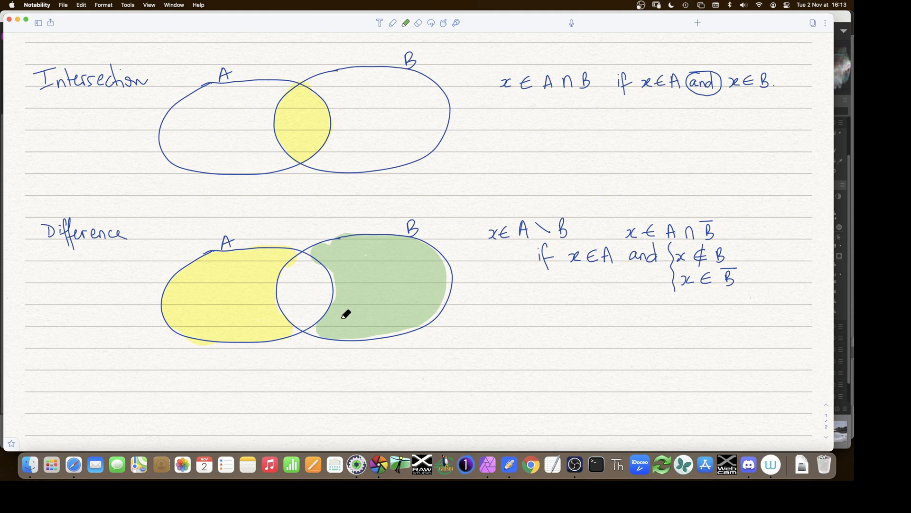
pyautogui.moveTo(439, 258)
pyautogui.mouseDown()
pyautogui.moveTo(440, 291)
pyautogui.moveTo(379, 332)
pyautogui.mouseUp()
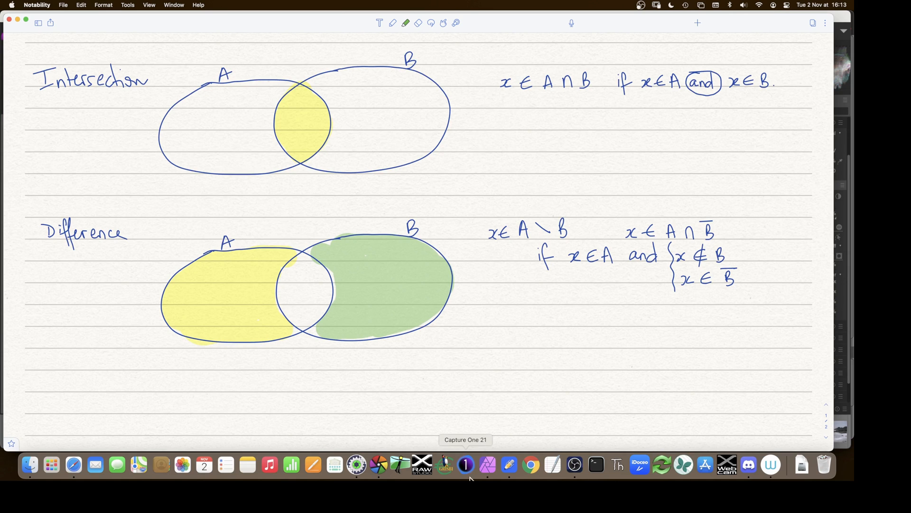
pyautogui.click(379, 472)
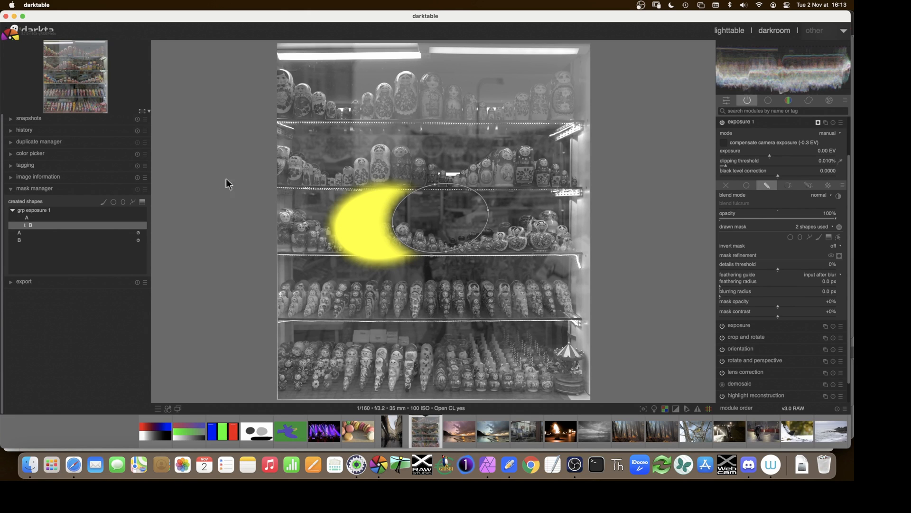
# Set shape B in the exposure 1 group to union mode and use the inverted shape of A.
pyautogui.rightClick(29, 229)
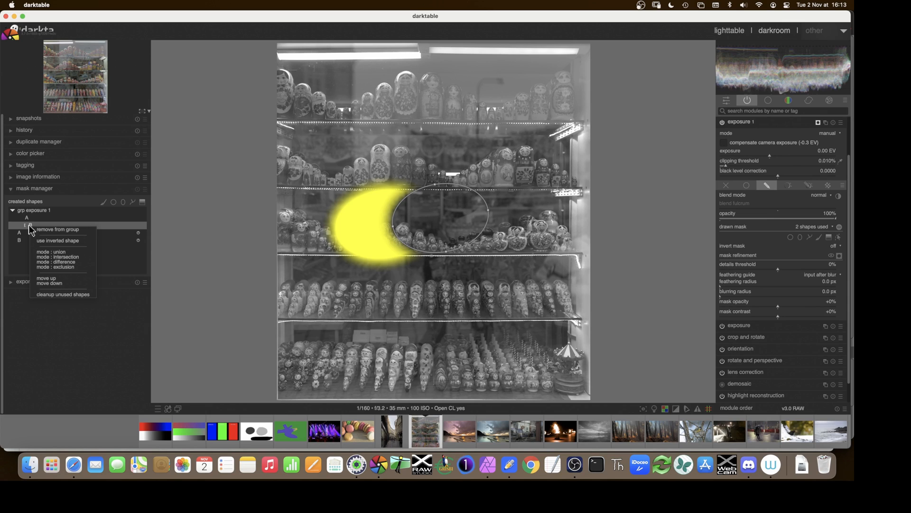
pyautogui.click(45, 250)
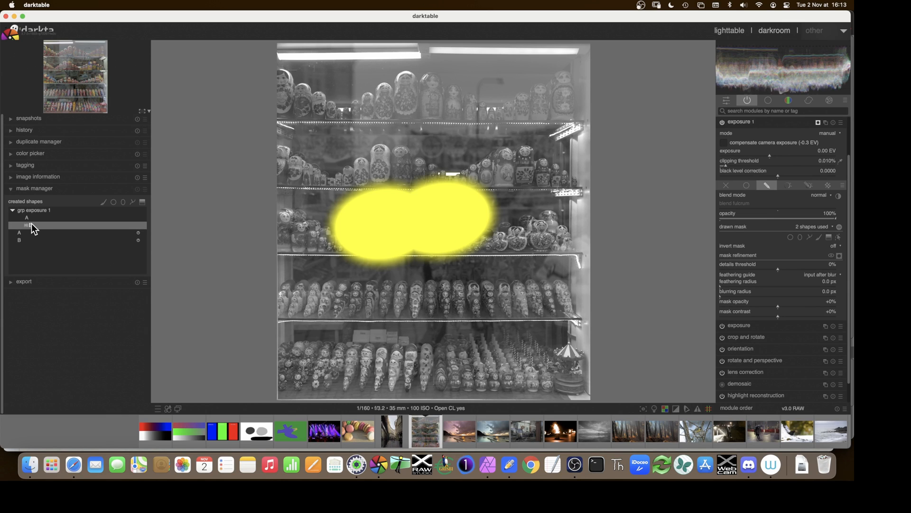
pyautogui.rightClick(30, 218)
pyautogui.click(39, 232)
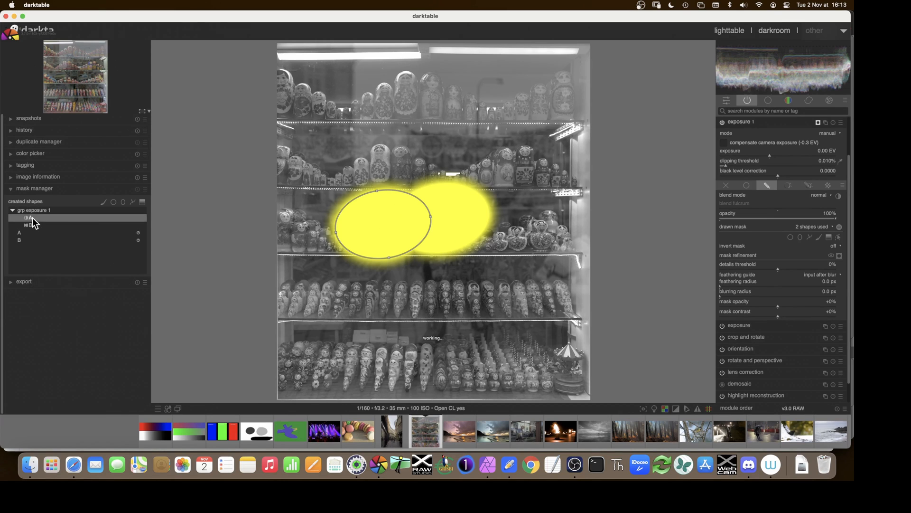
# Set both inverted shape A and shape B in the exposure 1 group to intersection mode.
pyautogui.rightClick(33, 217)
pyautogui.click(45, 248)
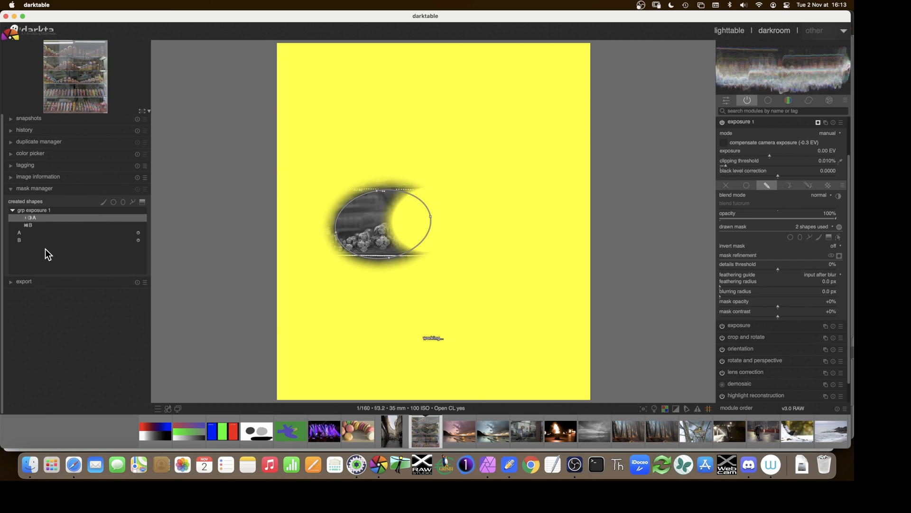
pyautogui.click(33, 225)
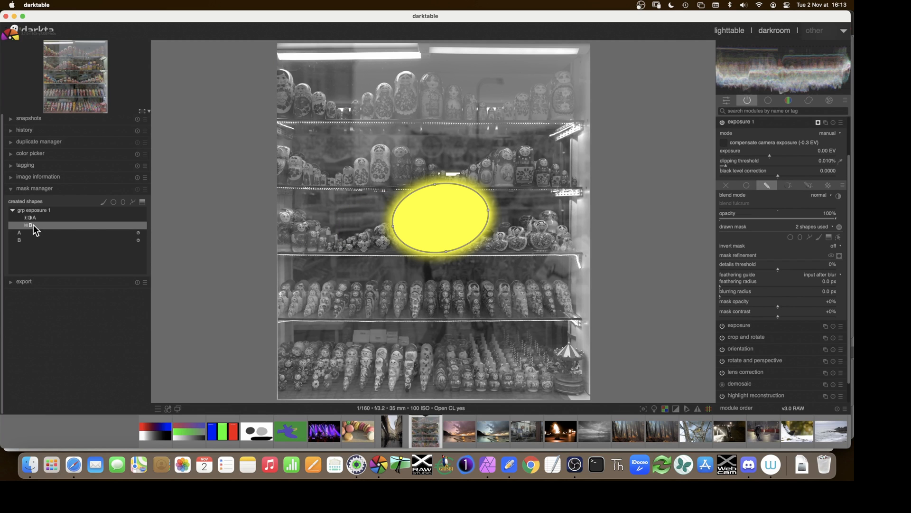
pyautogui.rightClick(33, 226)
pyautogui.click(47, 256)
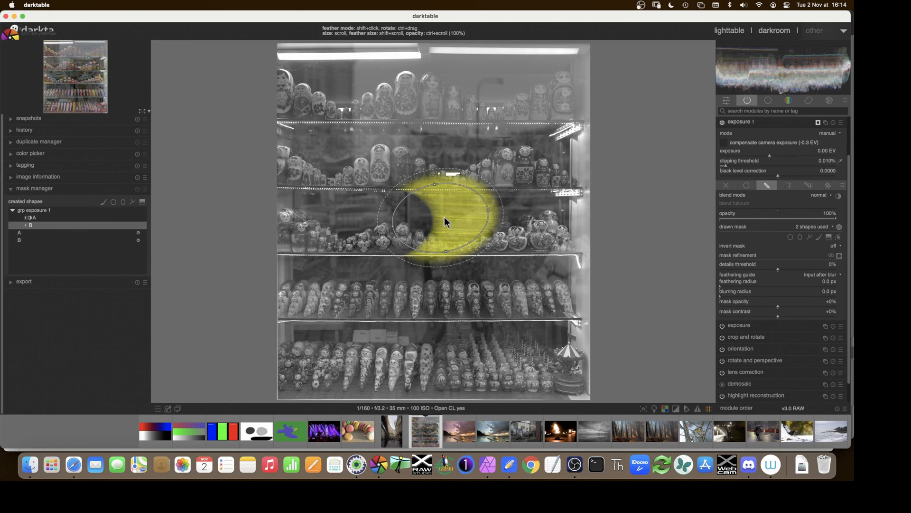
# Remove shapes A and B from the exposure 1 group.
pyautogui.rightClick(30, 219)
pyautogui.click(39, 220)
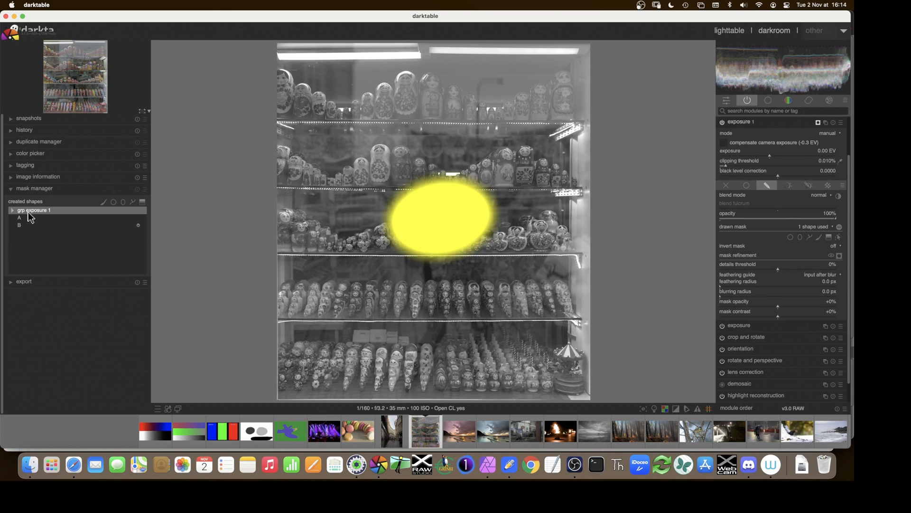
pyautogui.click(12, 210)
pyautogui.rightClick(34, 219)
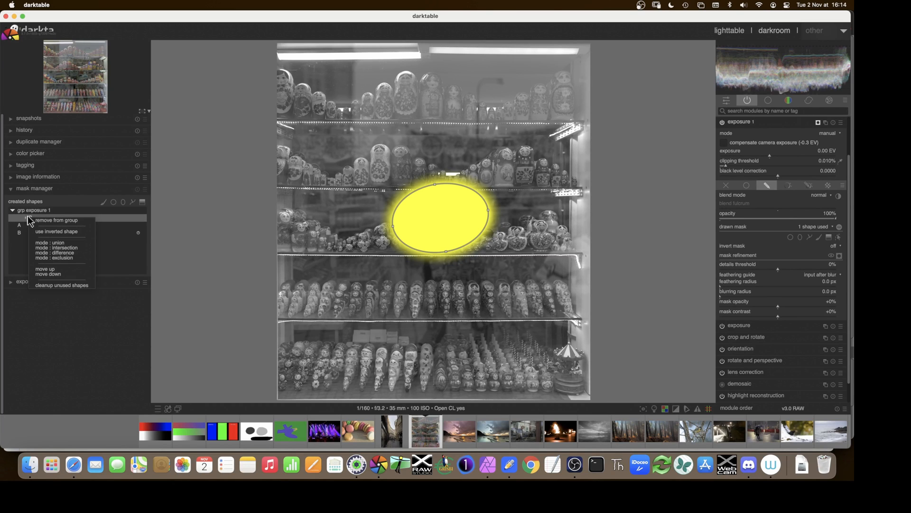
pyautogui.click(35, 220)
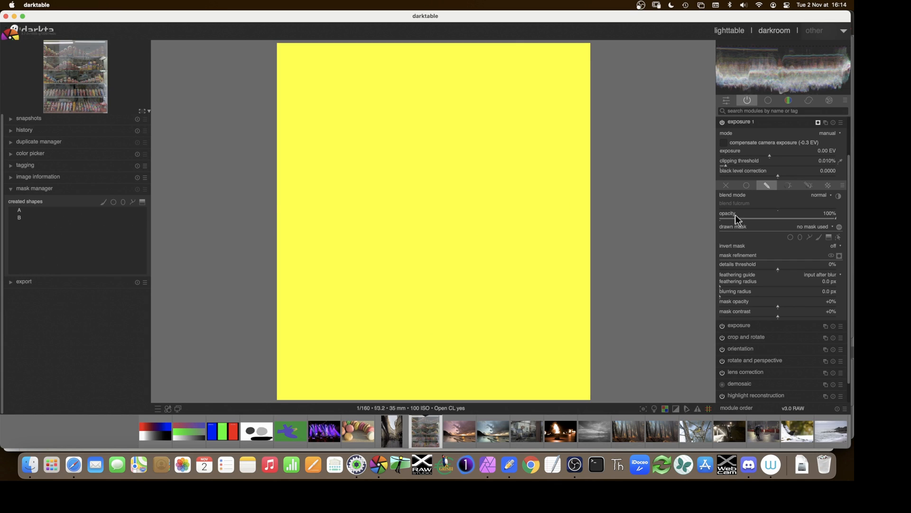
# Add the existing shapes B and A, in that order, to the exposure 1 drawn mask and set A to difference mode.
pyautogui.click(820, 230)
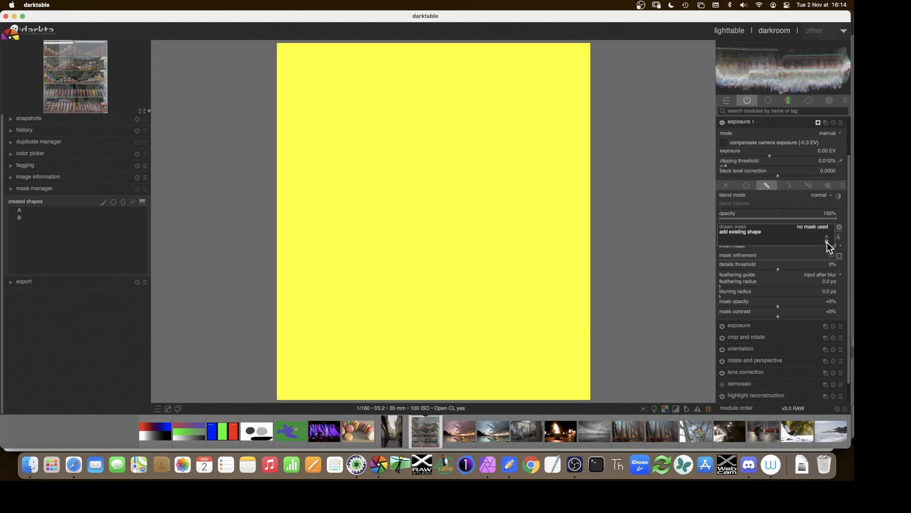
pyautogui.click(827, 242)
pyautogui.click(825, 236)
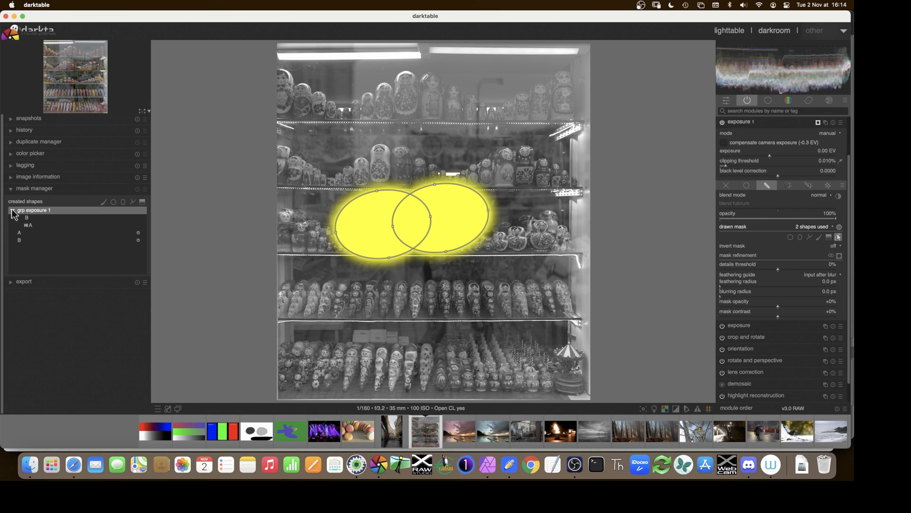
pyautogui.click(30, 225)
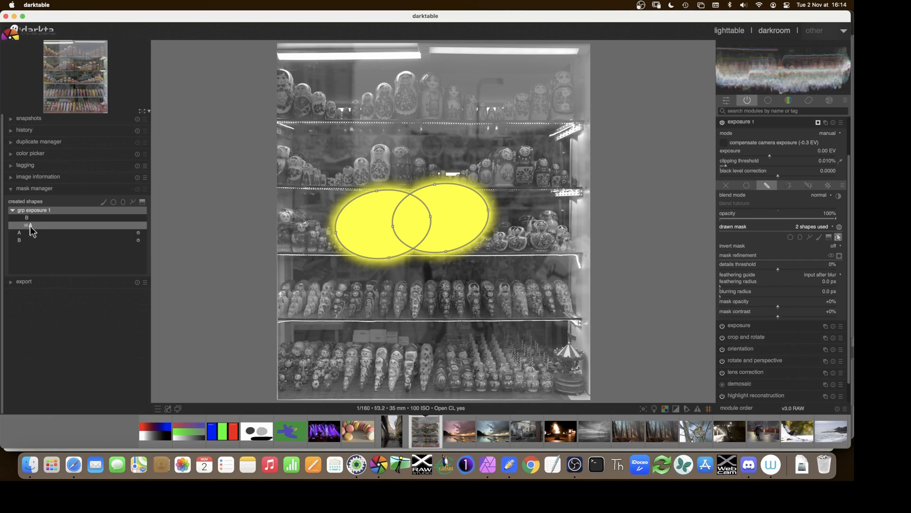
pyautogui.rightClick(29, 226)
pyautogui.click(53, 261)
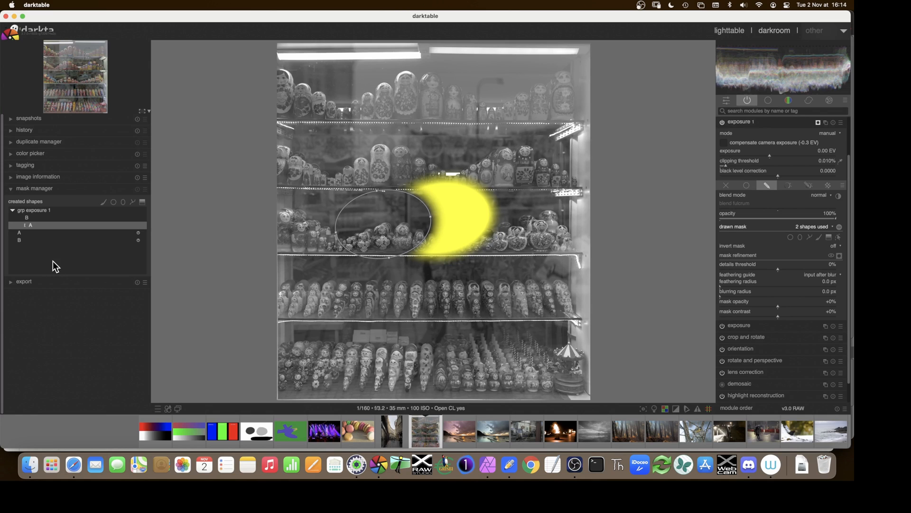
# Apply move down to shape A in the exposure 1 group to swap its order with shape B.
pyautogui.rightClick(32, 226)
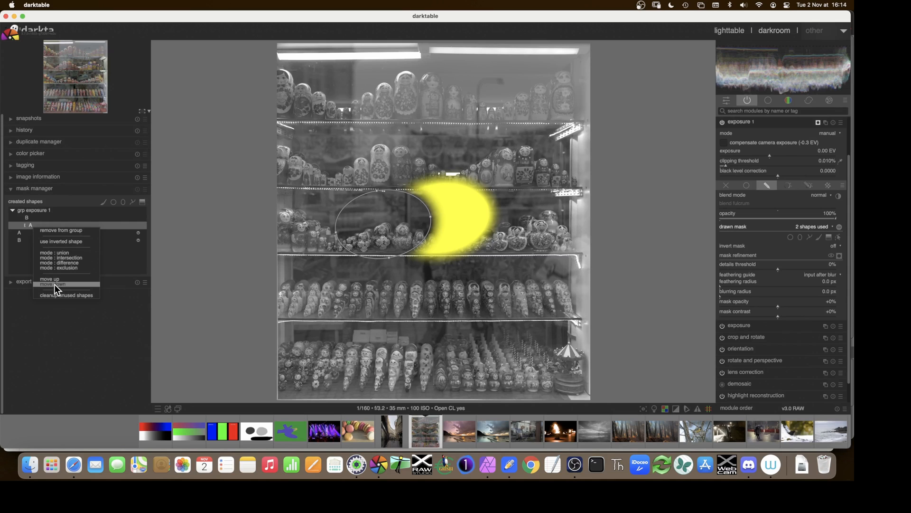
pyautogui.click(55, 284)
pyautogui.click(30, 210)
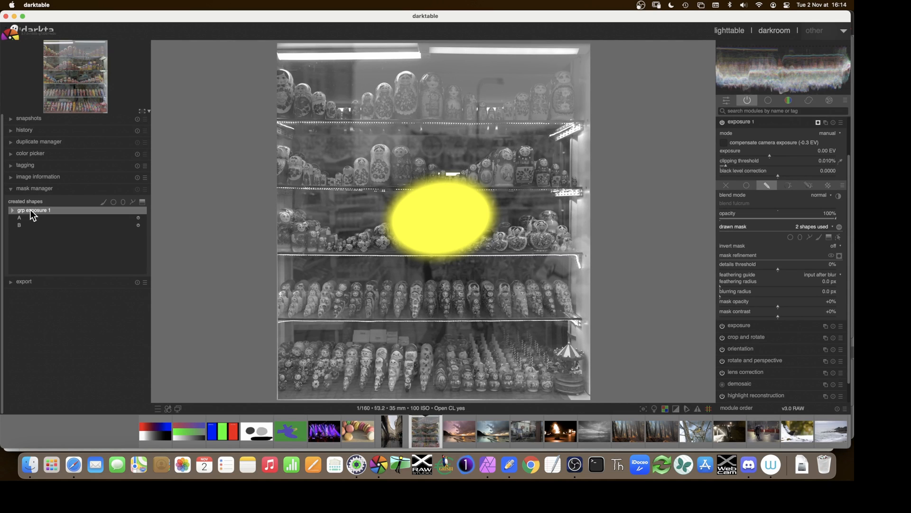
pyautogui.click(33, 226)
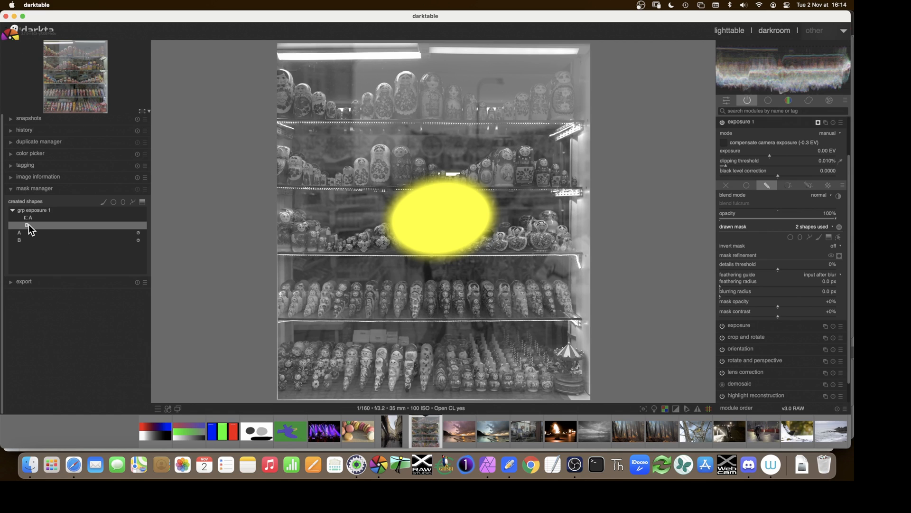
pyautogui.click(29, 219)
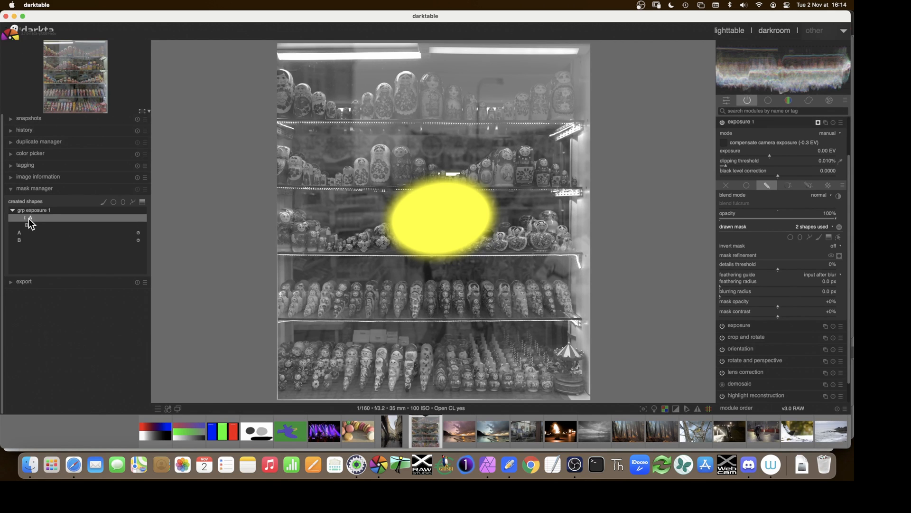
# Try to move shape A down once more in the exposure 1 group.
pyautogui.rightClick(29, 218)
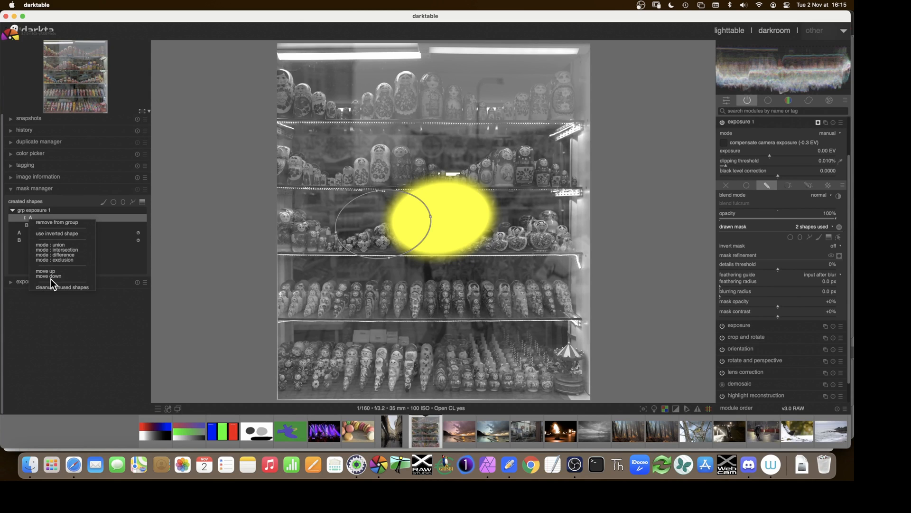
pyautogui.click(28, 217)
pyautogui.rightClick(28, 218)
pyautogui.click(53, 275)
pyautogui.click(13, 210)
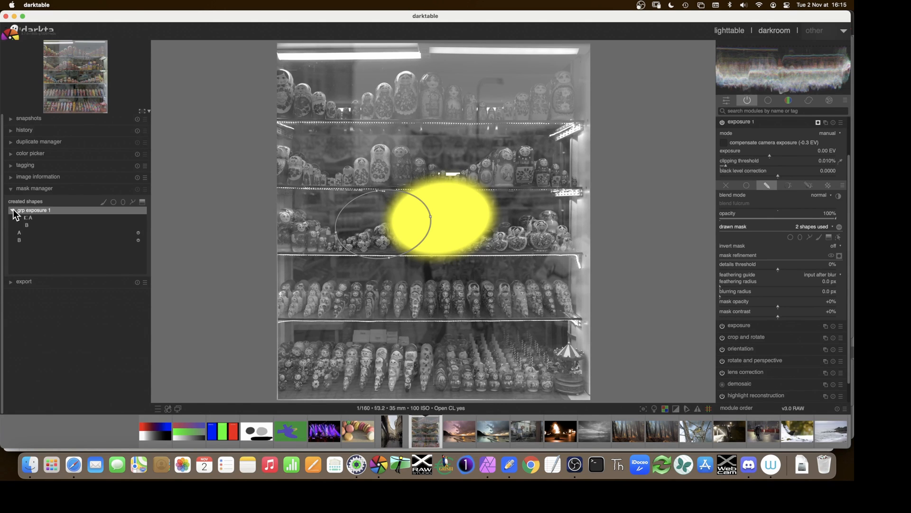
# Move shape A up in the exposure 1 group's order and back down again.
pyautogui.rightClick(34, 216)
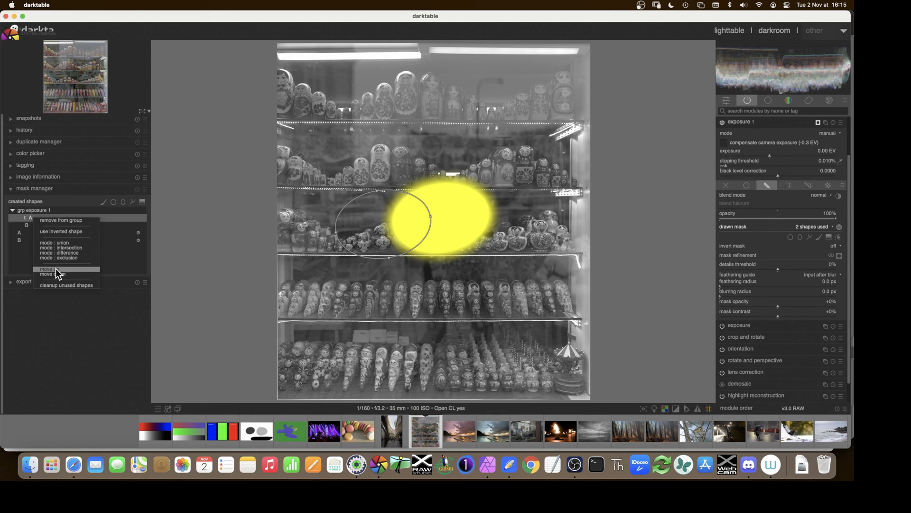
pyautogui.click(53, 269)
pyautogui.click(12, 210)
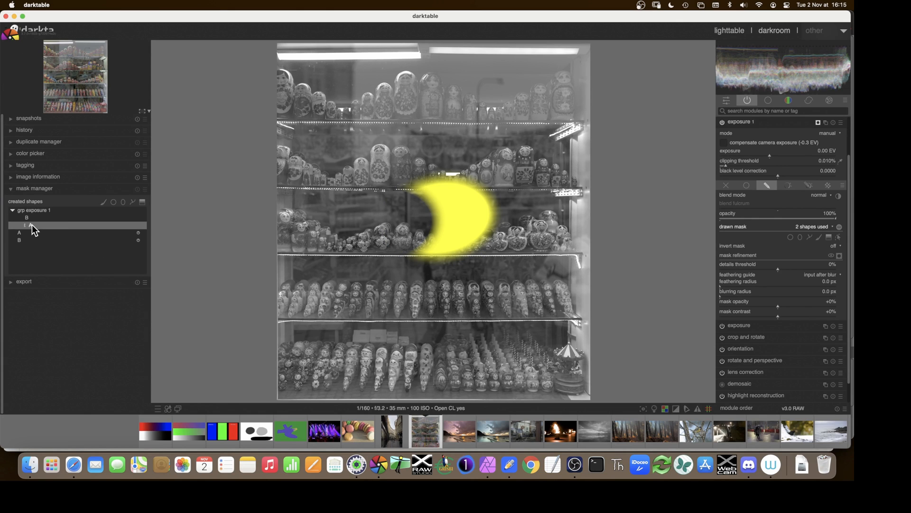
pyautogui.rightClick(32, 224)
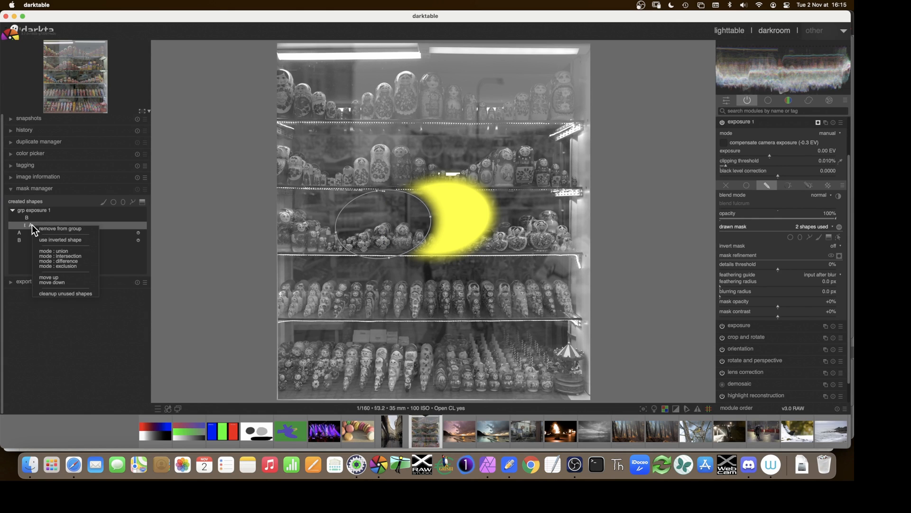
pyautogui.click(55, 282)
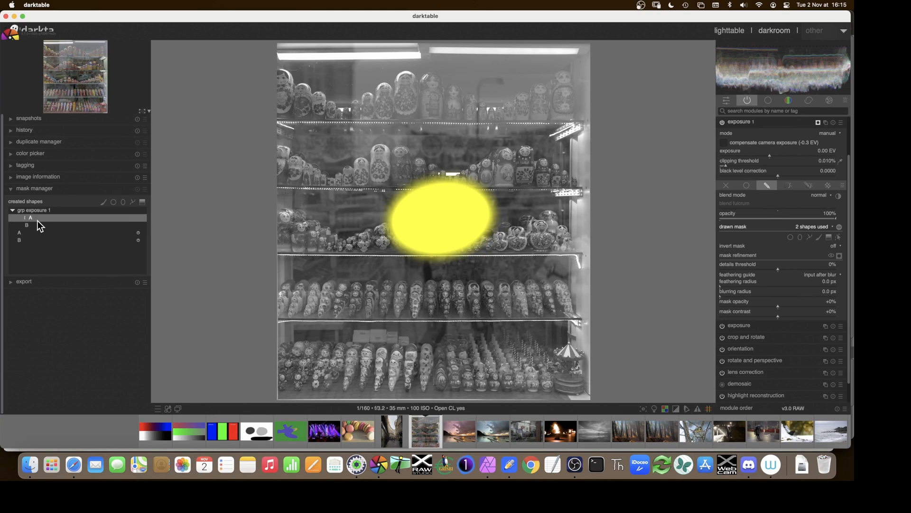
# Set shape B in the exposure 1 group to difference mode while A stays in difference mode.
pyautogui.rightClick(29, 218)
pyautogui.click(27, 220)
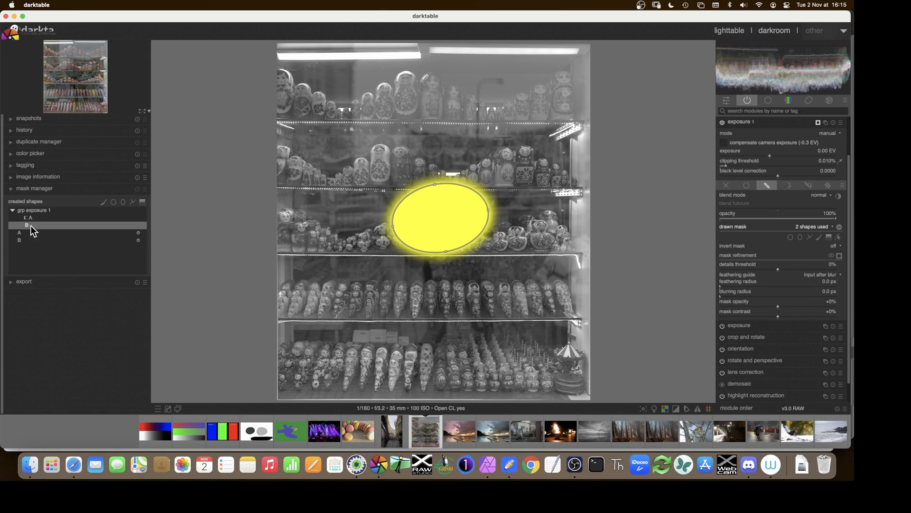
pyautogui.rightClick(31, 225)
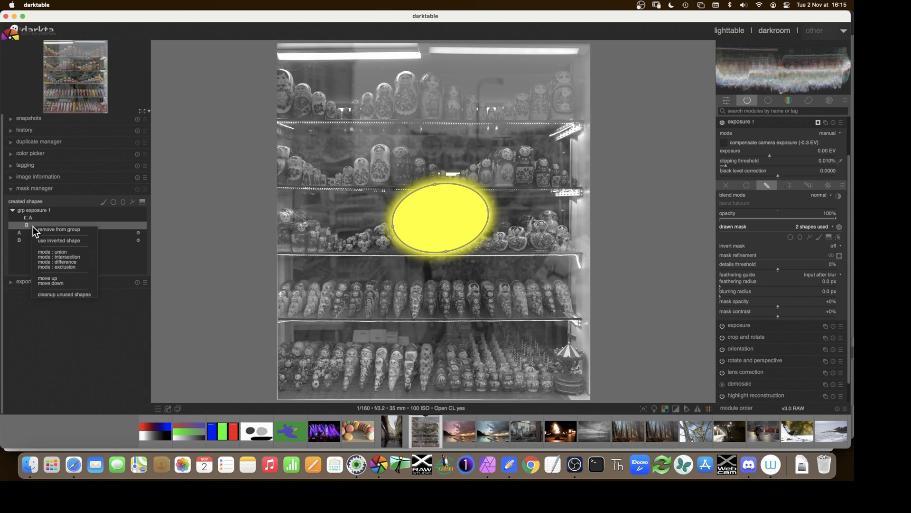
pyautogui.click(70, 262)
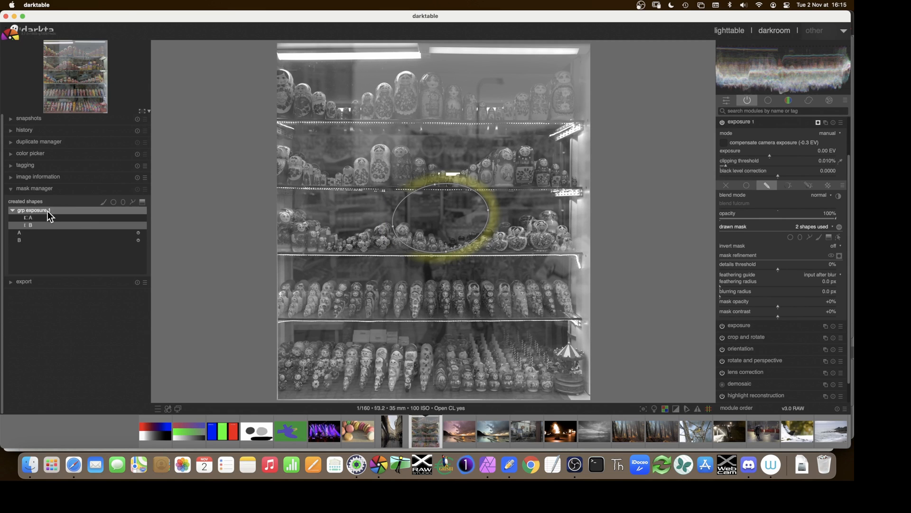
# Set shapes A and B in the exposure 1 group to union mode.
pyautogui.click(33, 217)
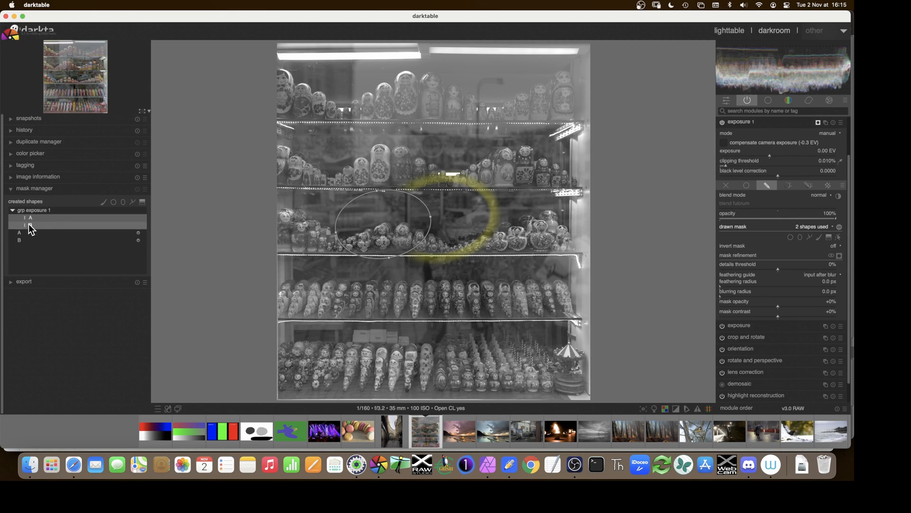
pyautogui.rightClick(31, 218)
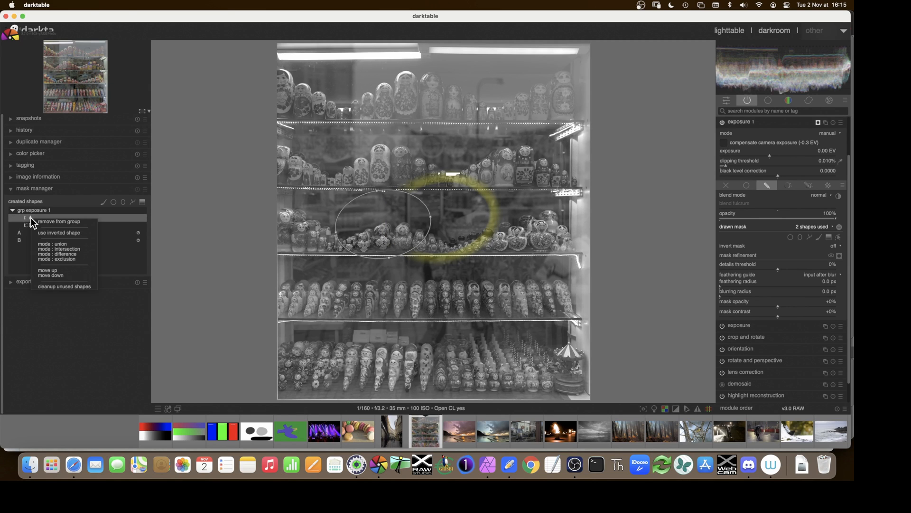
pyautogui.click(50, 243)
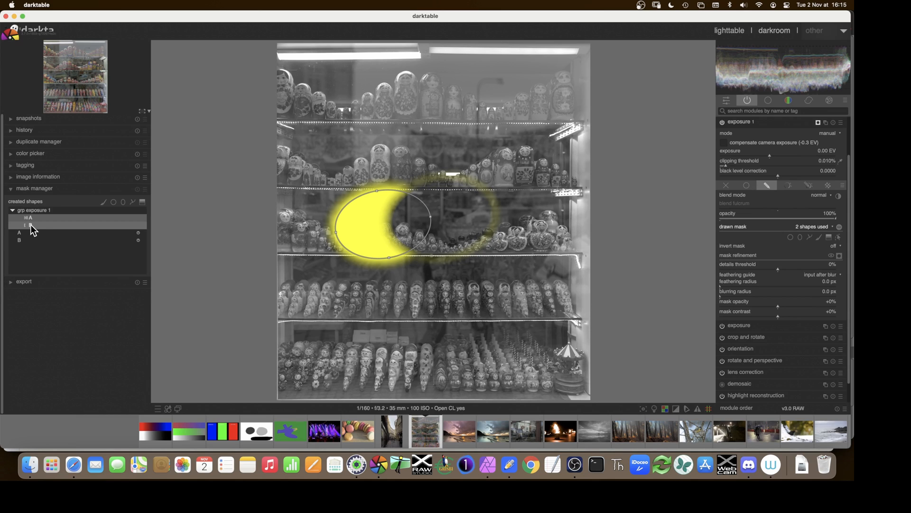
pyautogui.click(34, 225)
pyautogui.rightClick(32, 226)
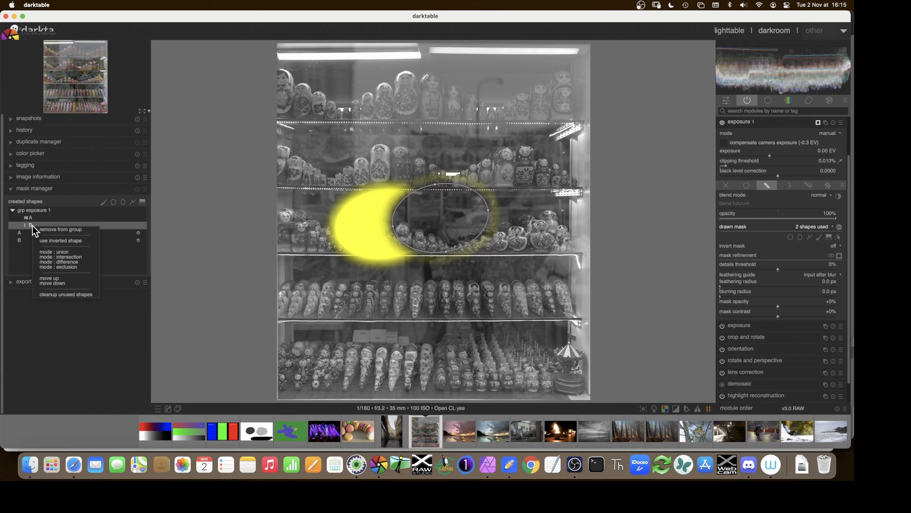
pyautogui.click(45, 253)
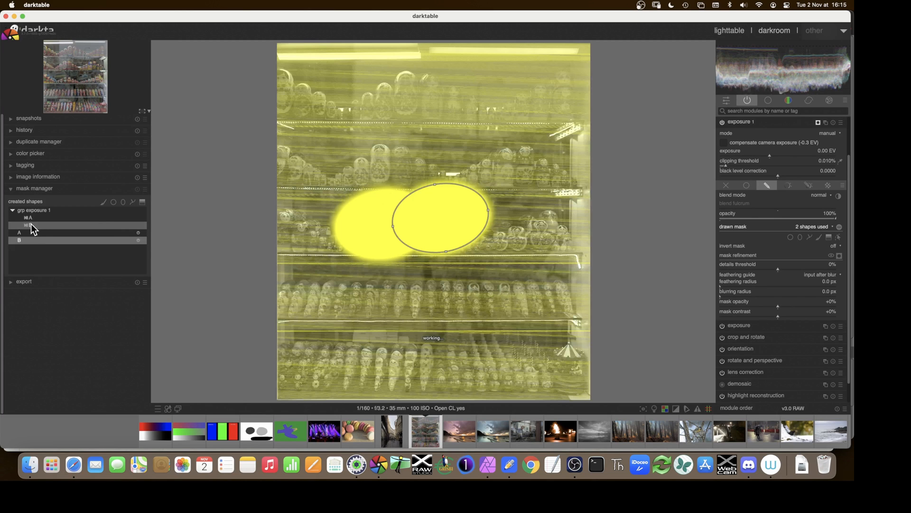
# Set shape B in the exposure 1 group back to difference mode, leaving A in union mode.
pyautogui.rightClick(39, 229)
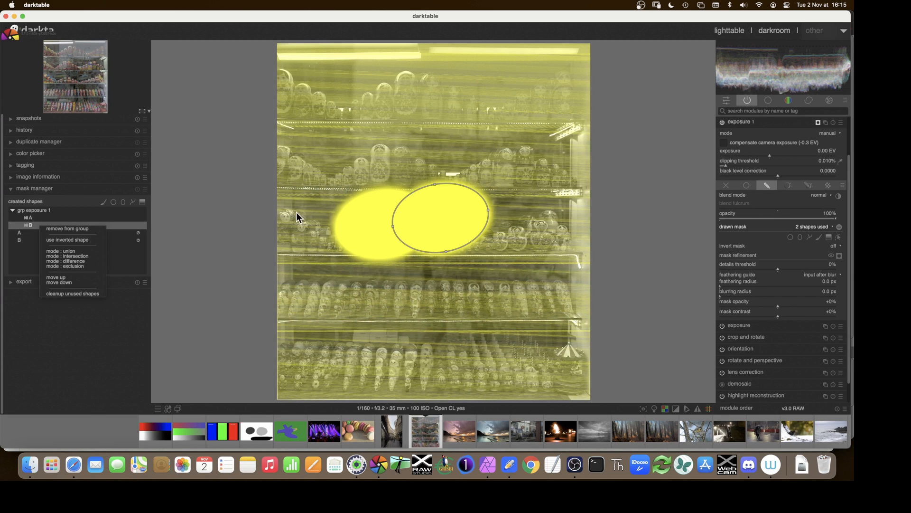
pyautogui.click(28, 226)
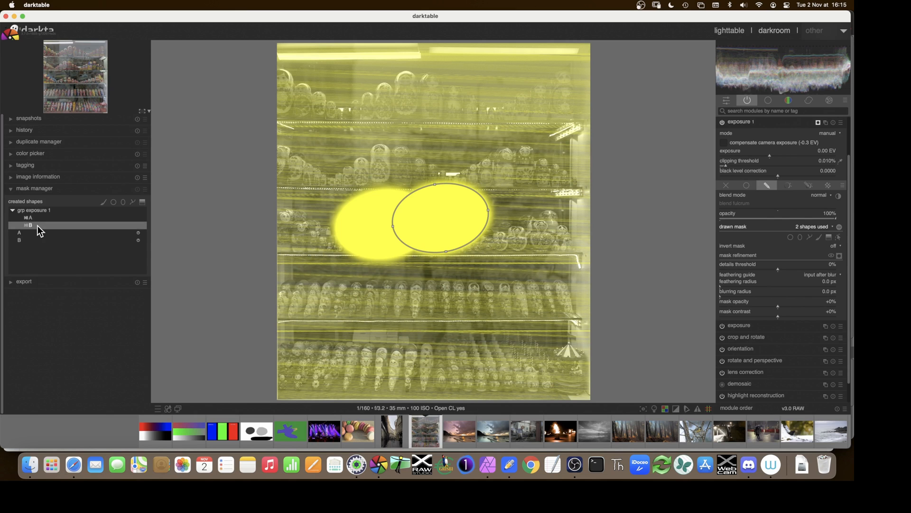
pyautogui.rightClick(34, 223)
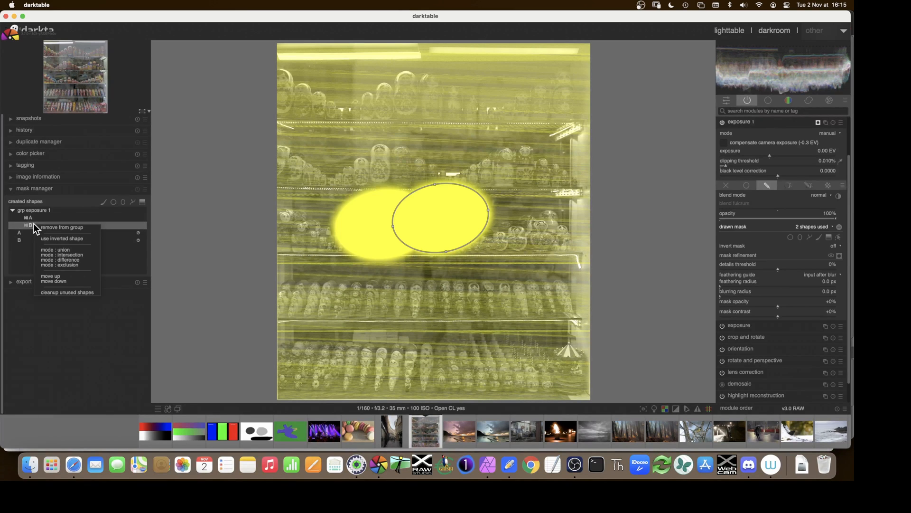
pyautogui.click(54, 260)
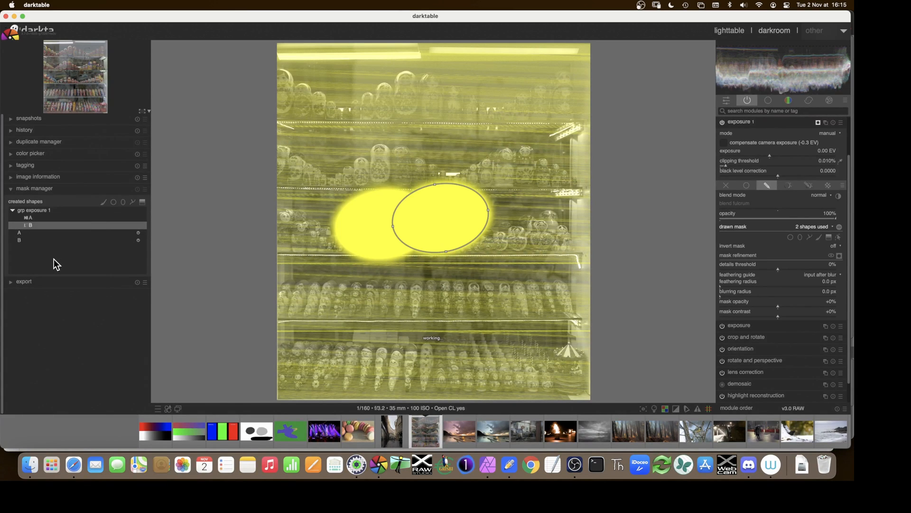
# Move shape B above shape A in the exposure 1 group's order.
pyautogui.rightClick(37, 226)
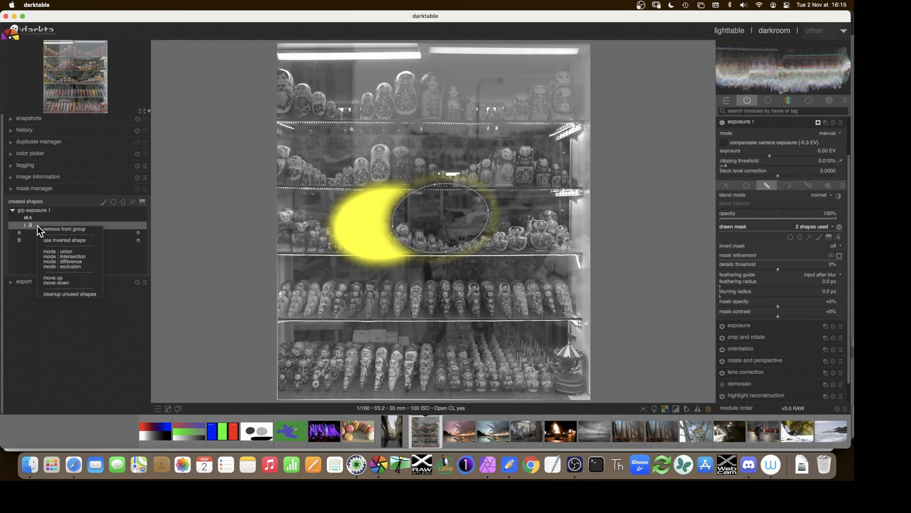
pyautogui.click(55, 278)
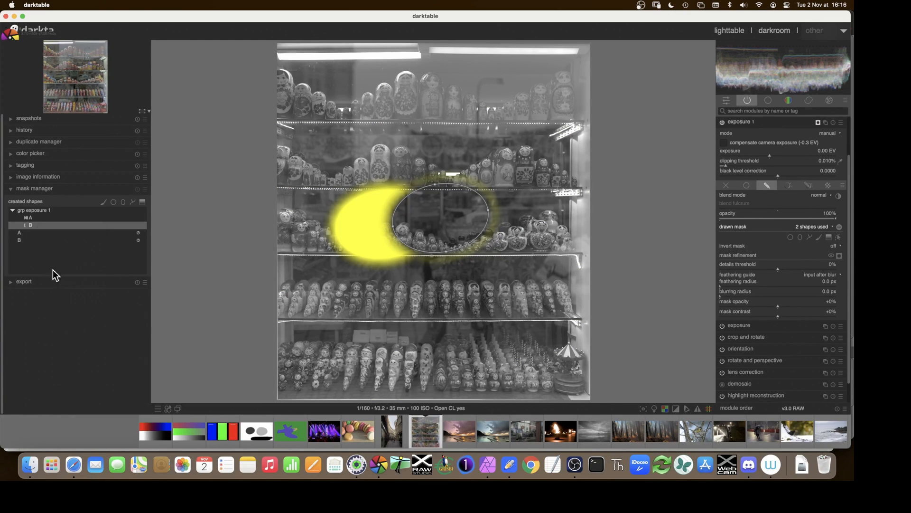
pyautogui.click(12, 210)
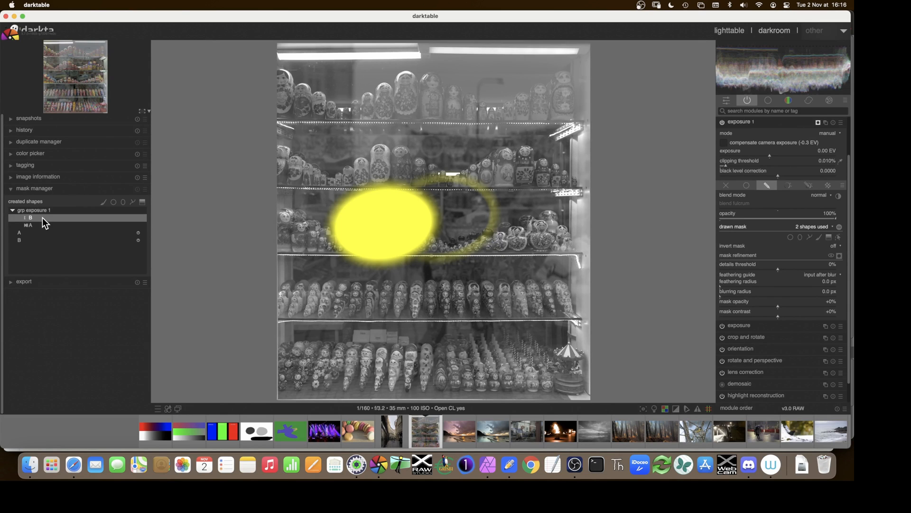
# Set shape A to difference mode and shape B to union mode in the exposure 1 group.
pyautogui.click(35, 224)
pyautogui.rightClick(36, 225)
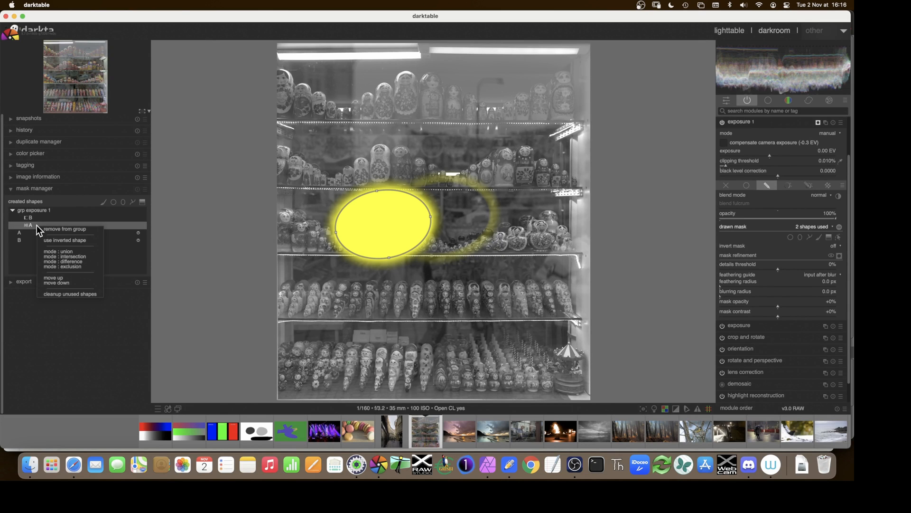
pyautogui.click(52, 261)
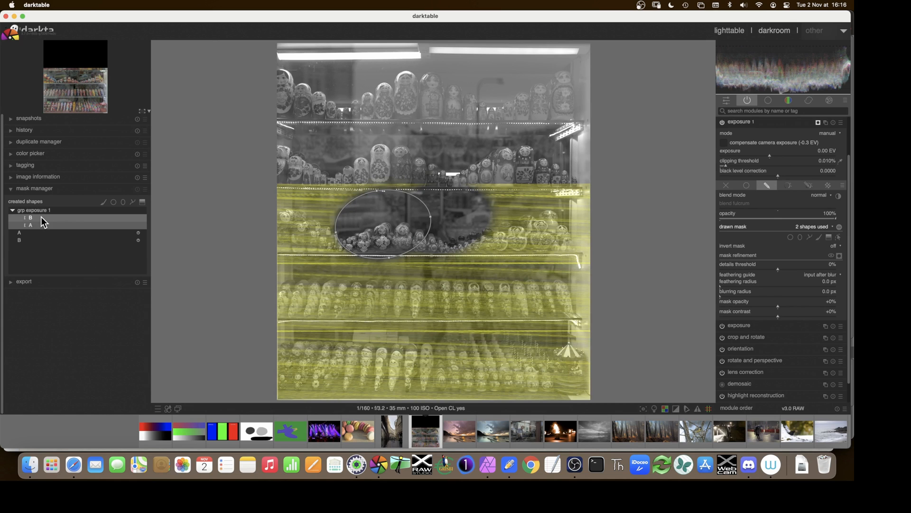
pyautogui.click(40, 217)
pyautogui.rightClick(35, 216)
pyautogui.click(50, 243)
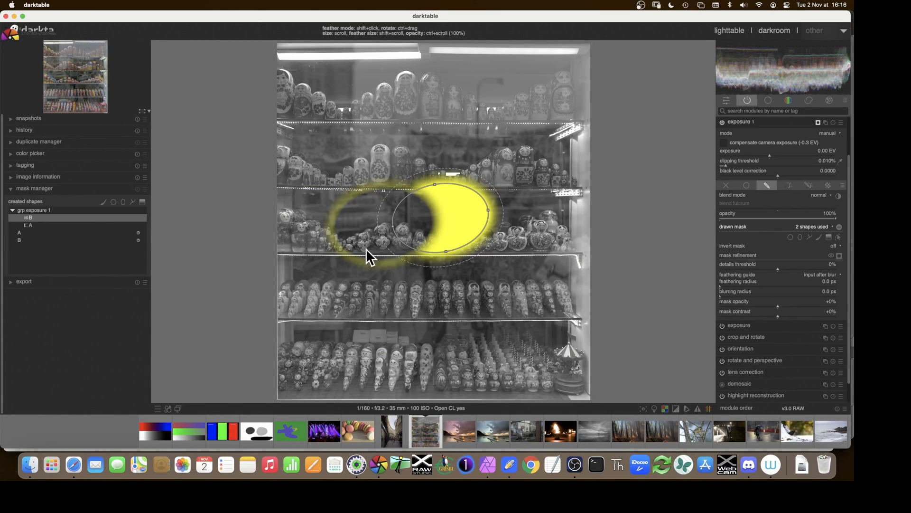
# Remove shapes B and A from the exposure 1 group.
pyautogui.rightClick(41, 217)
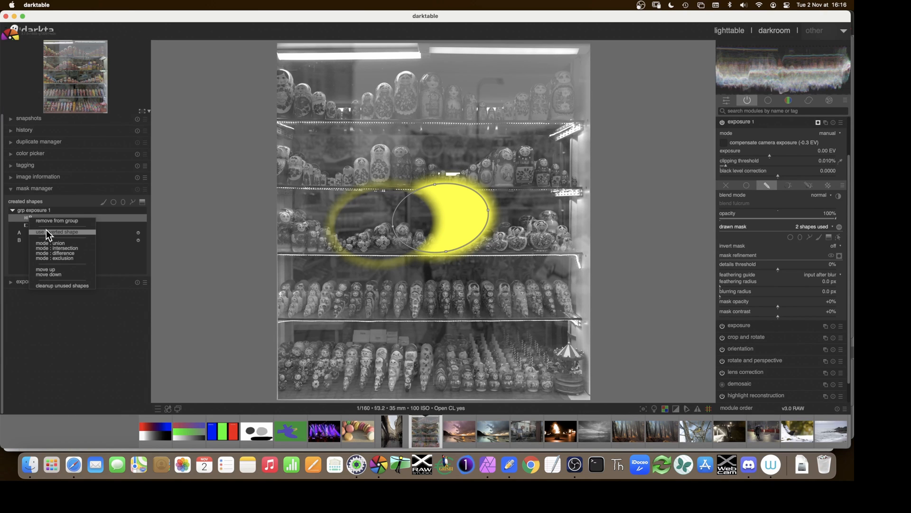
pyautogui.click(46, 220)
pyautogui.click(26, 211)
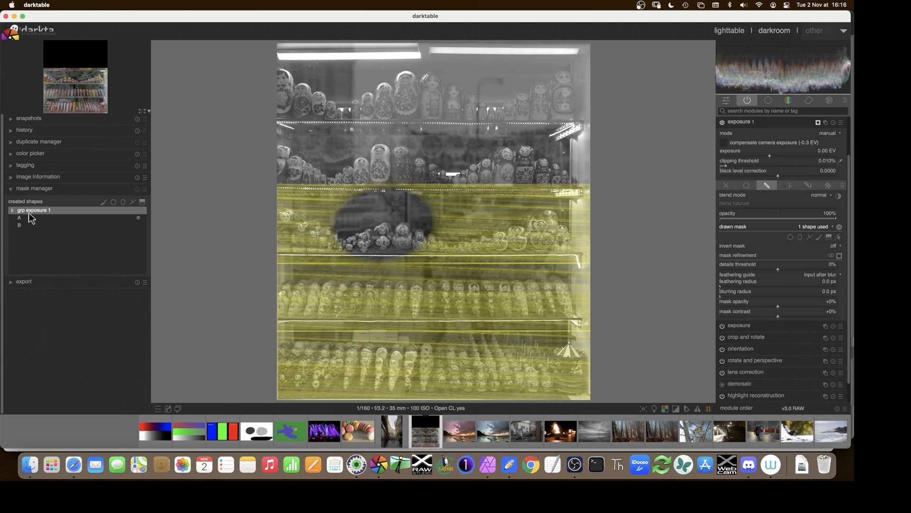
pyautogui.rightClick(37, 217)
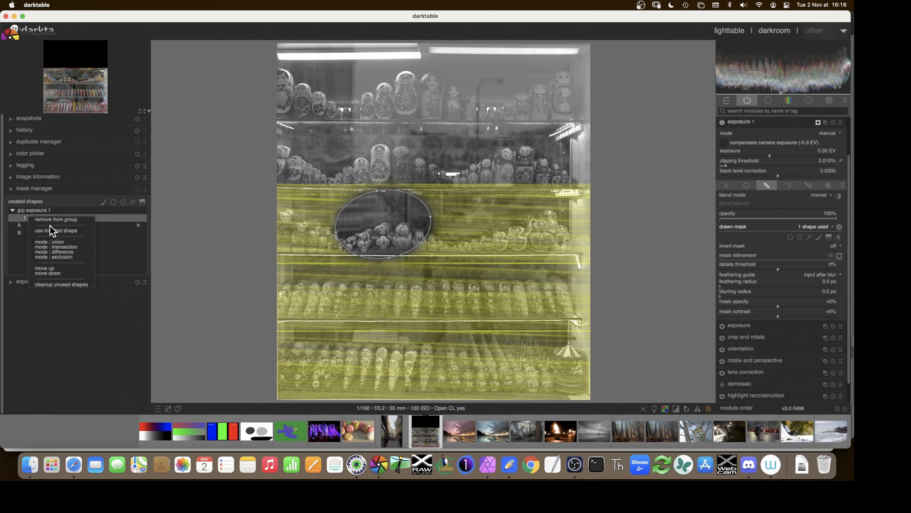
pyautogui.click(50, 220)
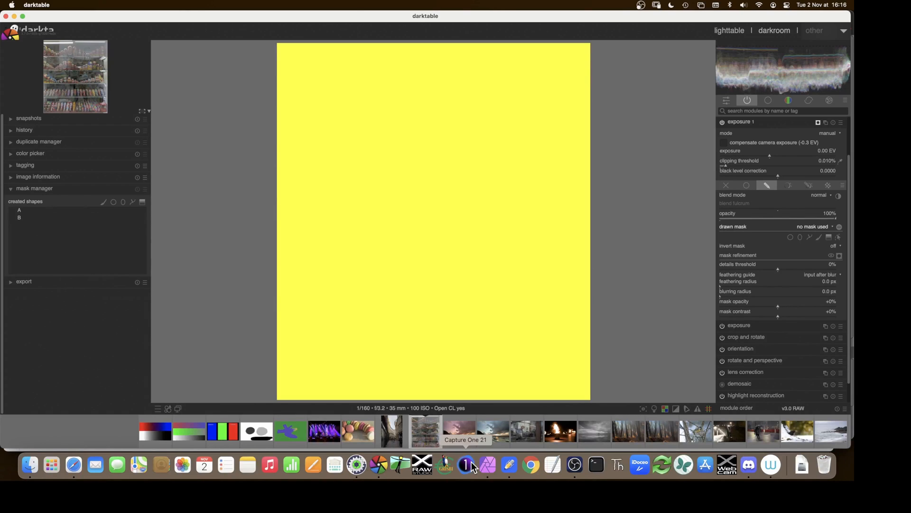
# Switch to Notability and paste a blank A and B Venn diagram below the Difference diagram.
pyautogui.click(506, 465)
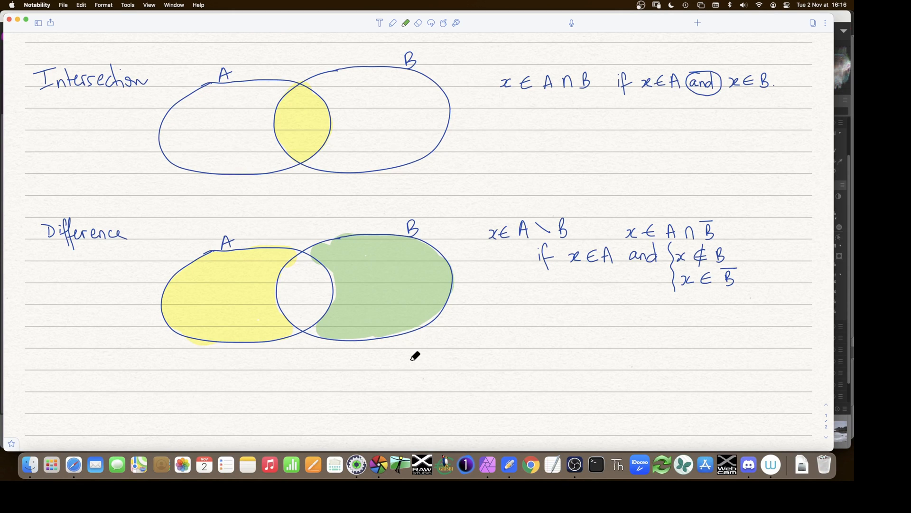
pyautogui.scroll(-10, 416, 356)
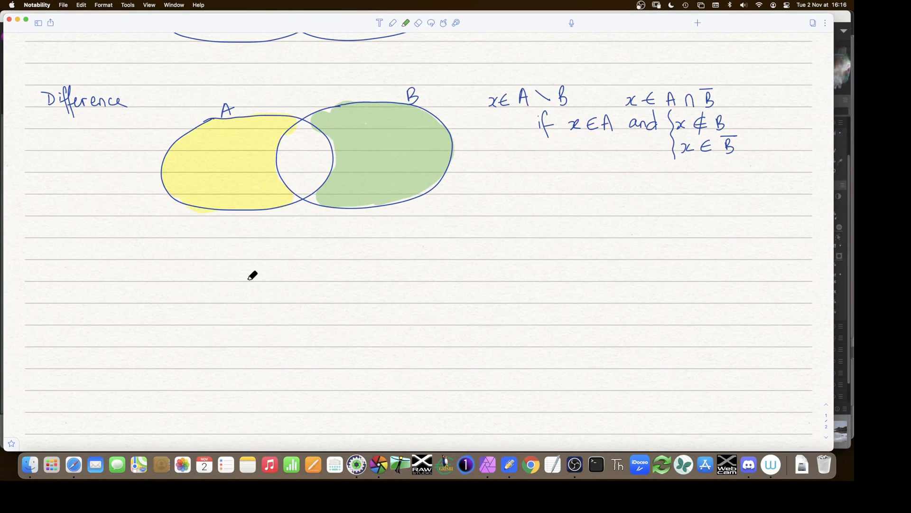
pyautogui.rightClick(272, 278)
pyautogui.click(281, 284)
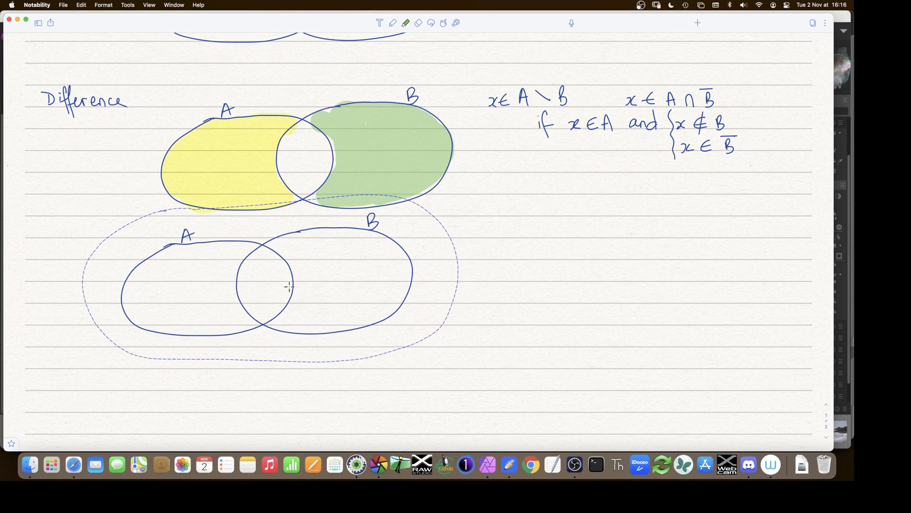
pyautogui.moveTo(309, 284); pyautogui.dragTo(353, 332)
# Handwrite the heading "Exclusion" beside the blank Venn diagram, undoing the stray green highlighter mark.
pyautogui.moveTo(40, 266)
pyautogui.mouseDown()
pyautogui.moveTo(38, 280)
pyautogui.moveTo(52, 283)
pyautogui.mouseUp()
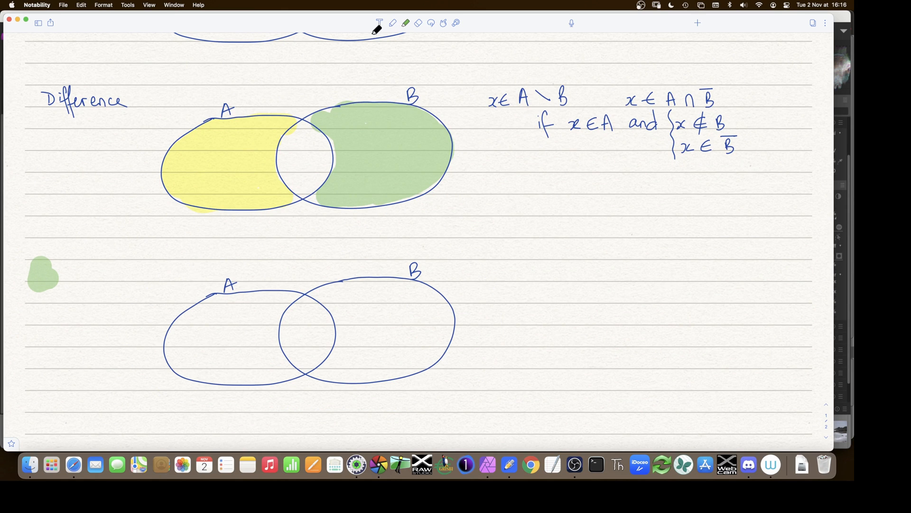
pyautogui.press('super+z')
pyautogui.click(392, 23)
pyautogui.moveTo(52, 271)
pyautogui.mouseDown()
pyautogui.moveTo(51, 279)
pyautogui.moveTo(81, 257)
pyautogui.moveTo(135, 272)
pyautogui.mouseUp()
pyautogui.click(120, 271)
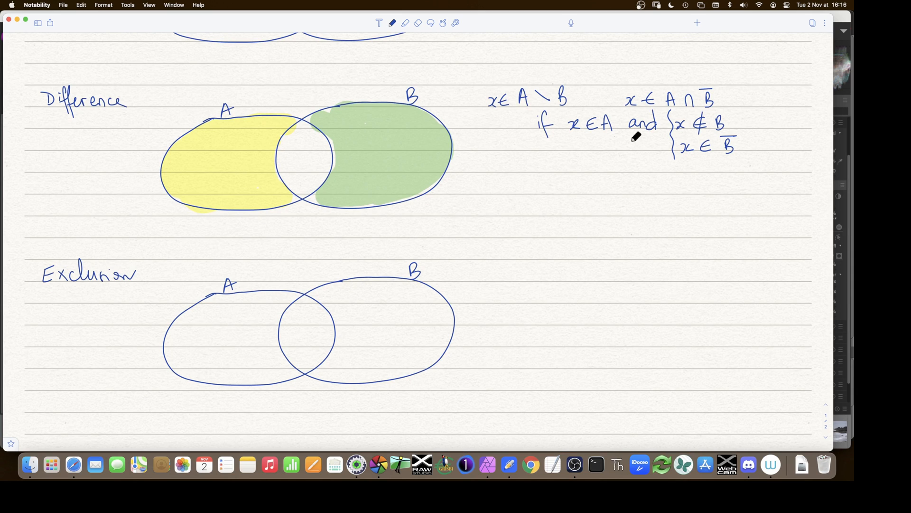
# Shade the parts of A and B outside their overlap yellow in the Exclusion diagram.
pyautogui.click(407, 23)
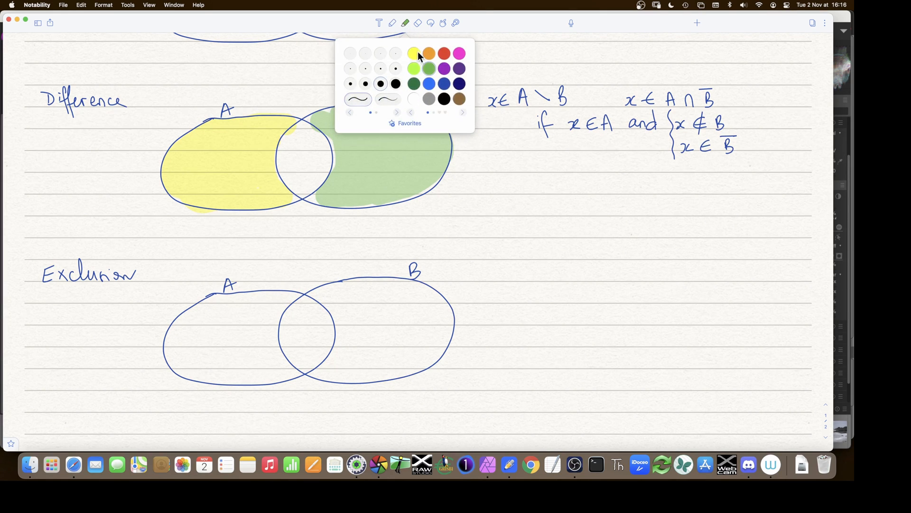
pyautogui.click(415, 68)
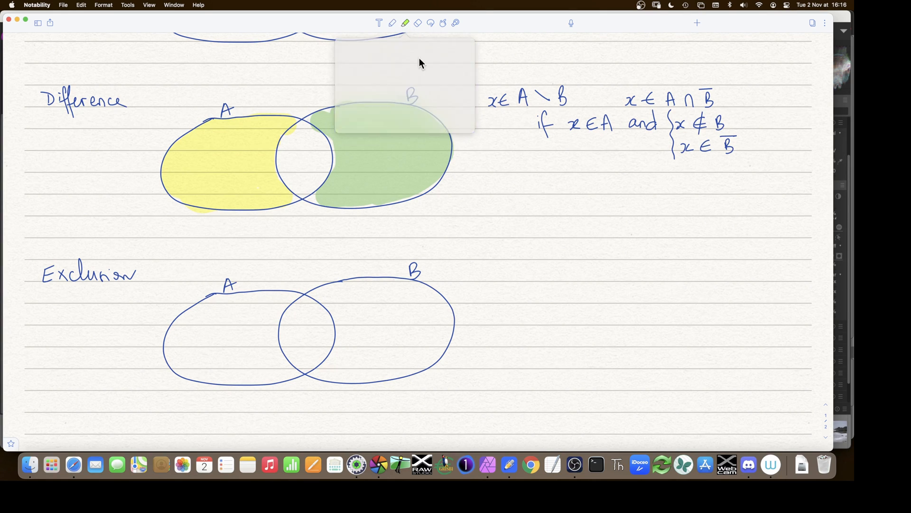
pyautogui.click(395, 24)
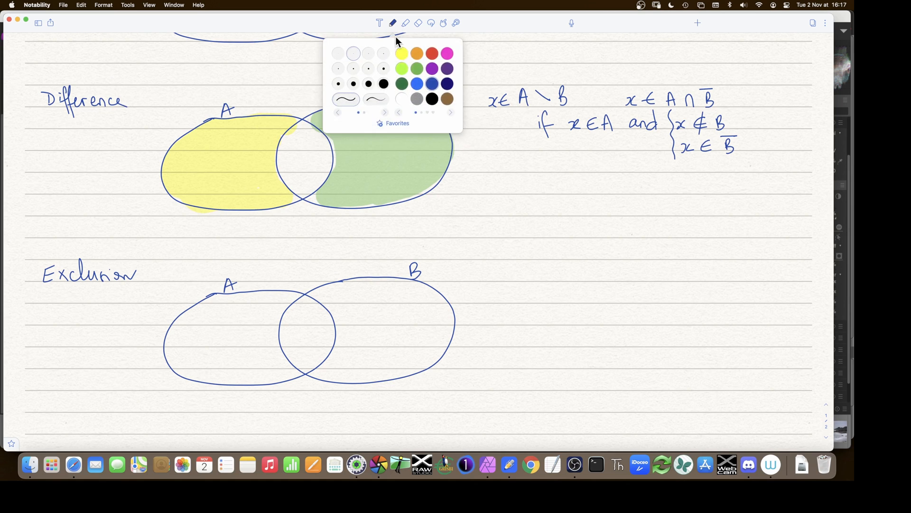
pyautogui.click(403, 65)
pyautogui.moveTo(287, 301); pyautogui.dragTo(274, 317)
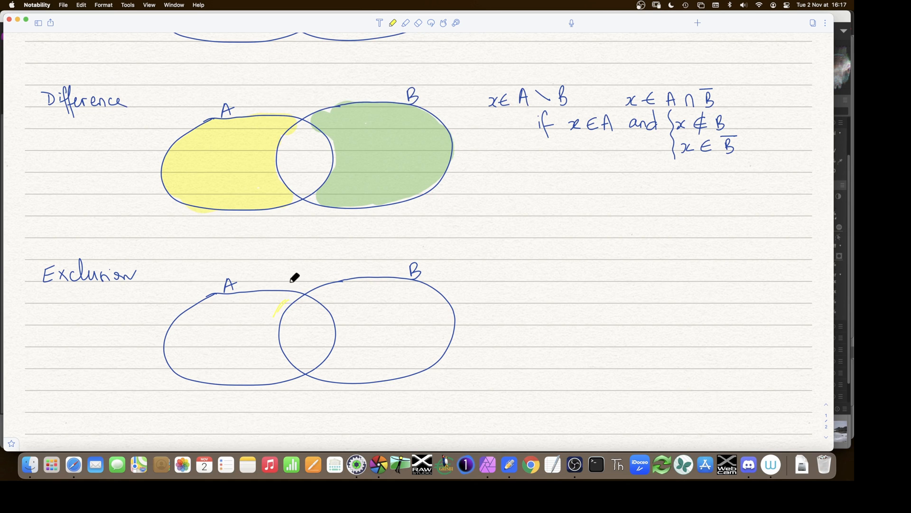
pyautogui.click(405, 24)
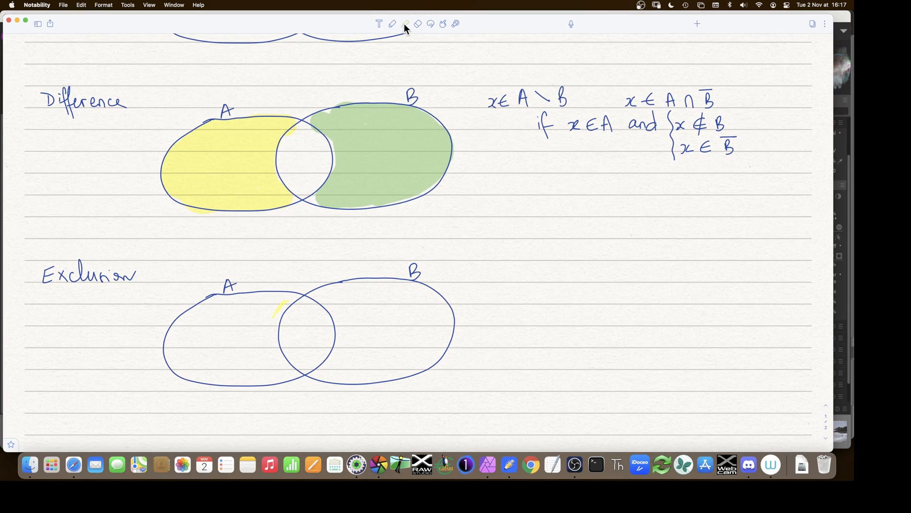
pyautogui.click(405, 24)
pyautogui.click(414, 55)
pyautogui.moveTo(292, 296)
pyautogui.mouseDown()
pyautogui.moveTo(271, 324)
pyautogui.moveTo(288, 371)
pyautogui.moveTo(203, 371)
pyautogui.moveTo(173, 349)
pyautogui.moveTo(178, 327)
pyautogui.moveTo(214, 307)
pyautogui.moveTo(254, 304)
pyautogui.moveTo(232, 342)
pyautogui.mouseUp()
pyautogui.moveTo(338, 293)
pyautogui.mouseDown()
pyautogui.moveTo(343, 347)
pyautogui.moveTo(325, 369)
pyautogui.moveTo(422, 360)
pyautogui.moveTo(442, 336)
pyautogui.moveTo(440, 301)
pyautogui.moveTo(353, 289)
pyautogui.moveTo(358, 352)
pyautogui.moveTo(376, 349)
pyautogui.moveTo(402, 303)
pyautogui.moveTo(416, 314)
pyautogui.moveTo(408, 337)
pyautogui.moveTo(427, 330)
pyautogui.mouseUp()
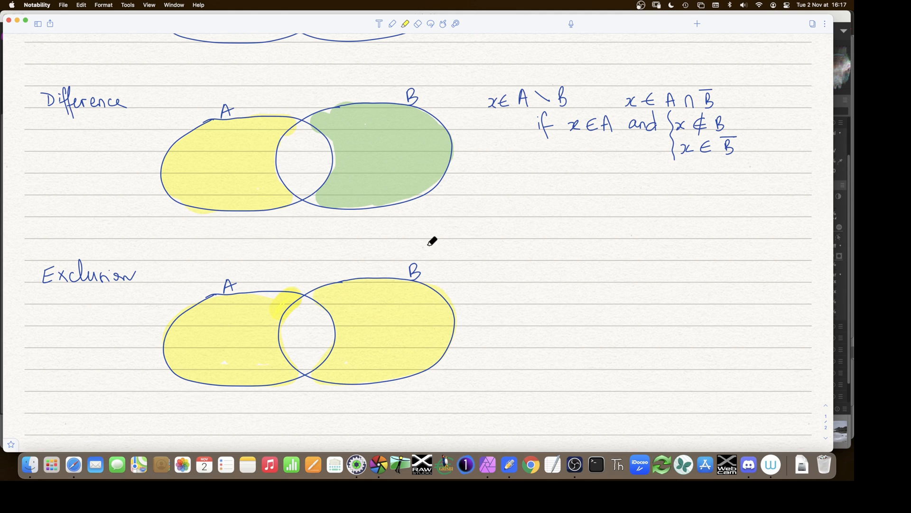
# Handwrite "x ∈ A Δ B if x ∈ A\B or x ∈ B\A" beside the Exclusion diagram and circle the "or".
pyautogui.click(391, 24)
pyautogui.click(432, 93)
pyautogui.moveTo(511, 284)
pyautogui.mouseDown()
pyautogui.moveTo(517, 267)
pyautogui.moveTo(522, 284)
pyautogui.mouseUp()
pyautogui.moveTo(512, 277)
pyautogui.mouseDown()
pyautogui.moveTo(546, 266)
pyautogui.moveTo(534, 285)
pyautogui.moveTo(563, 273)
pyautogui.moveTo(559, 283)
pyautogui.mouseUp()
pyautogui.moveTo(475, 275); pyautogui.dragTo(482, 283)
pyautogui.moveTo(481, 273)
pyautogui.mouseDown()
pyautogui.moveTo(475, 284)
pyautogui.moveTo(497, 283)
pyautogui.mouseUp()
pyautogui.moveTo(488, 278); pyautogui.dragTo(496, 278)
pyautogui.moveTo(582, 271); pyautogui.dragTo(588, 287)
pyautogui.click(582, 263)
pyautogui.moveTo(585, 274); pyautogui.dragTo(627, 280)
pyautogui.moveTo(627, 274)
pyautogui.mouseDown()
pyautogui.moveTo(617, 280)
pyautogui.moveTo(645, 281)
pyautogui.mouseUp()
pyautogui.moveTo(634, 276); pyautogui.dragTo(664, 283)
pyautogui.moveTo(658, 278); pyautogui.dragTo(675, 282)
pyautogui.moveTo(682, 274)
pyautogui.mouseDown()
pyautogui.moveTo(679, 285)
pyautogui.moveTo(737, 282)
pyautogui.moveTo(728, 282)
pyautogui.mouseUp()
pyautogui.moveTo(749, 273)
pyautogui.mouseDown()
pyautogui.moveTo(742, 280)
pyautogui.moveTo(758, 283)
pyautogui.mouseUp()
pyautogui.moveTo(758, 272); pyautogui.dragTo(759, 283)
pyautogui.moveTo(769, 272); pyautogui.dragTo(779, 283)
pyautogui.moveTo(783, 270); pyautogui.dragTo(790, 284)
pyautogui.moveTo(781, 278); pyautogui.dragTo(788, 278)
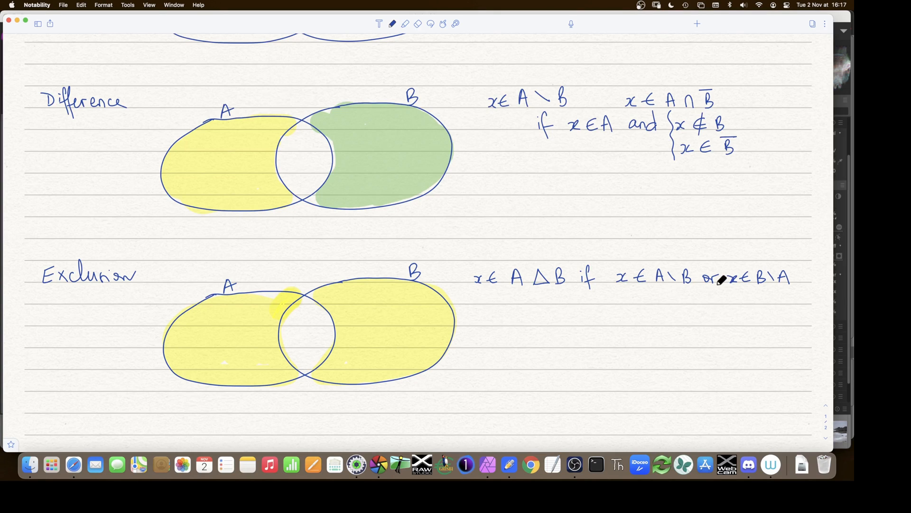
pyautogui.moveTo(712, 268); pyautogui.dragTo(714, 269)
# Handwrite "x ∈ (A ∩ B̄) ∪ (B ∩ Ā)" beneath the exclusion definition.
pyautogui.moveTo(516, 317); pyautogui.dragTo(523, 326)
pyautogui.moveTo(526, 317)
pyautogui.mouseDown()
pyautogui.moveTo(516, 326)
pyautogui.moveTo(535, 315)
pyautogui.moveTo(572, 325)
pyautogui.mouseUp()
pyautogui.moveTo(565, 322); pyautogui.dragTo(593, 326)
pyautogui.moveTo(593, 316)
pyautogui.mouseDown()
pyautogui.moveTo(599, 326)
pyautogui.moveTo(601, 313)
pyautogui.mouseUp()
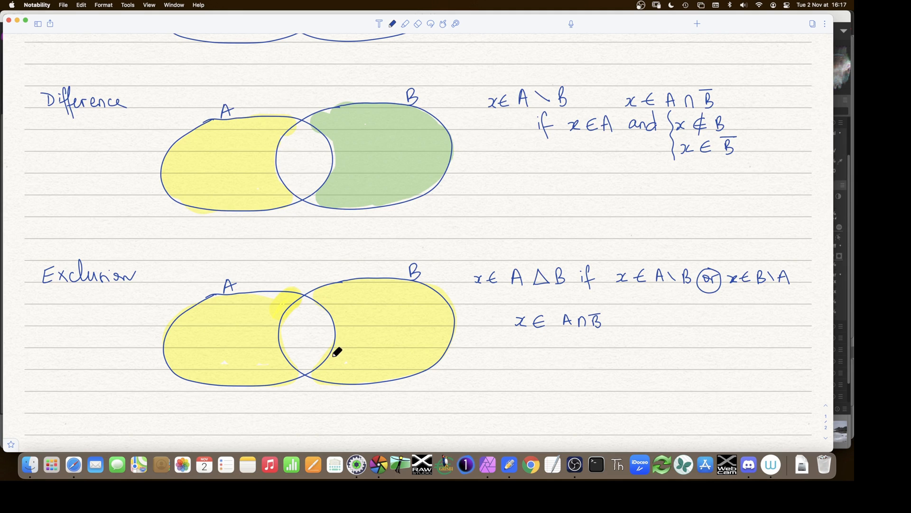
pyautogui.moveTo(605, 314); pyautogui.dragTo(607, 328)
pyautogui.moveTo(562, 311); pyautogui.dragTo(562, 332)
pyautogui.moveTo(618, 315)
pyautogui.mouseDown()
pyautogui.moveTo(641, 327)
pyautogui.moveTo(684, 310)
pyautogui.mouseUp()
pyautogui.moveTo(686, 310); pyautogui.dragTo(689, 332)
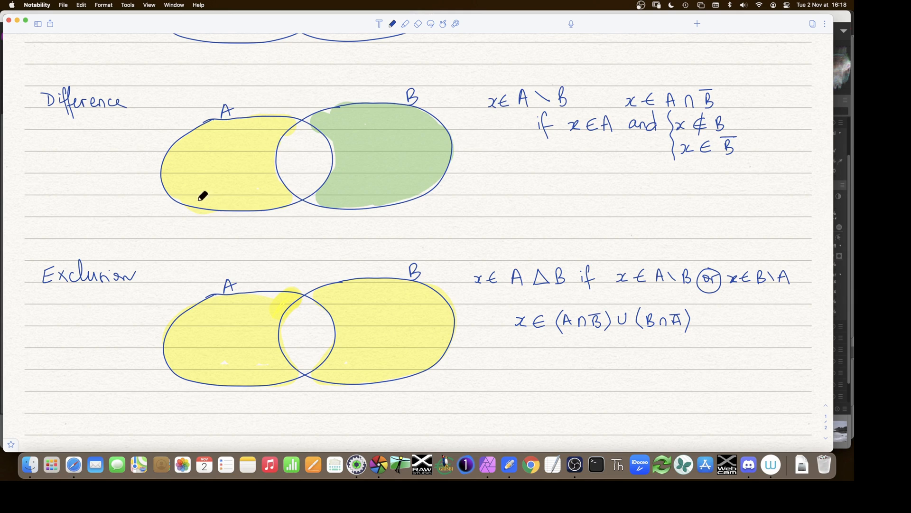
# Switch back to darktable and add shapes A and B to the exposure 1 drawn mask.
pyautogui.scroll(15, 388, 251)
pyautogui.scroll(-15, 388, 250)
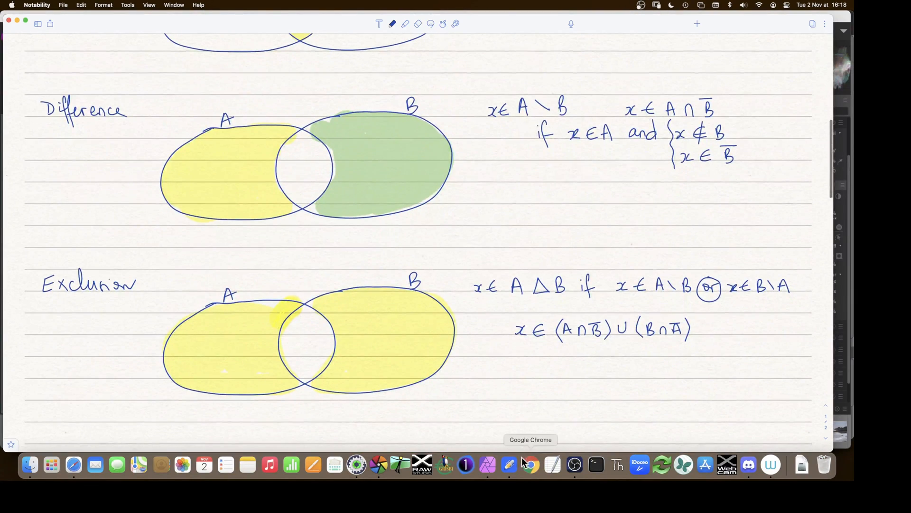
pyautogui.click(378, 465)
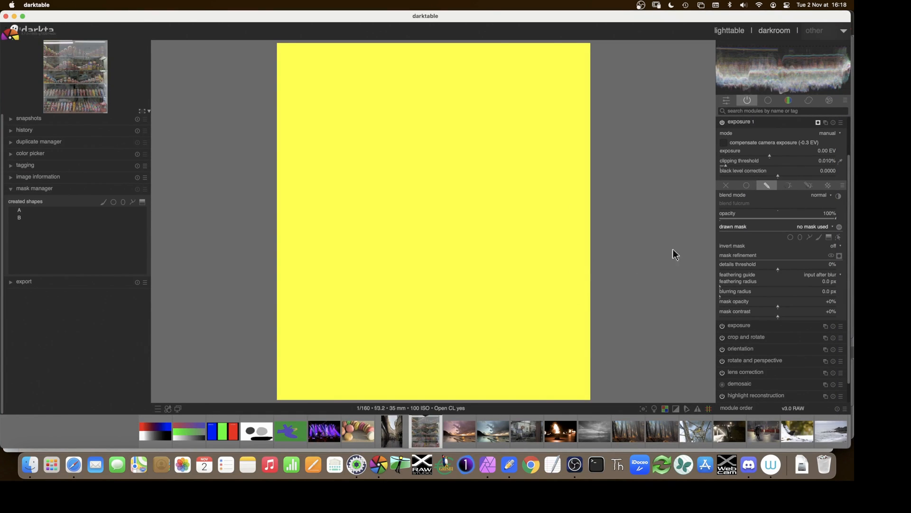
pyautogui.click(815, 232)
pyautogui.click(813, 226)
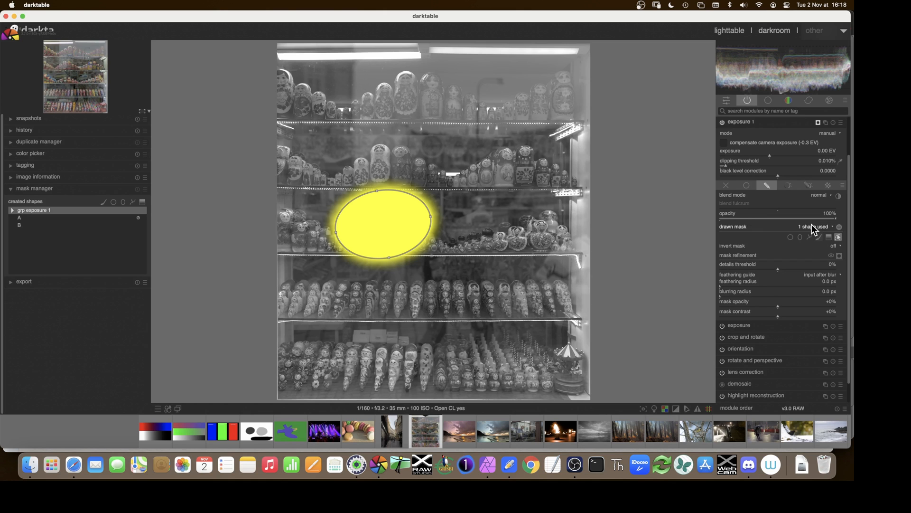
pyautogui.click(826, 237)
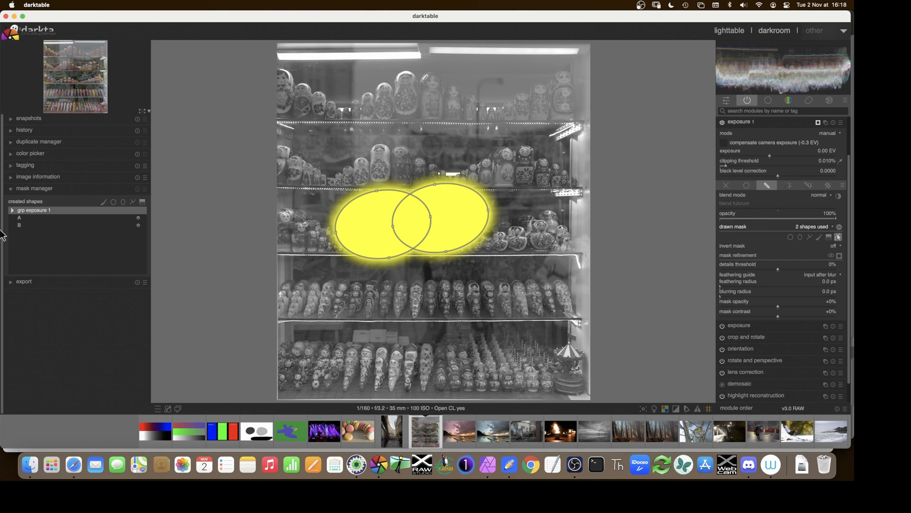
# Set shape B in the exposure 1 group to exclusion mode.
pyautogui.click(12, 210)
pyautogui.rightClick(30, 224)
pyautogui.click(49, 265)
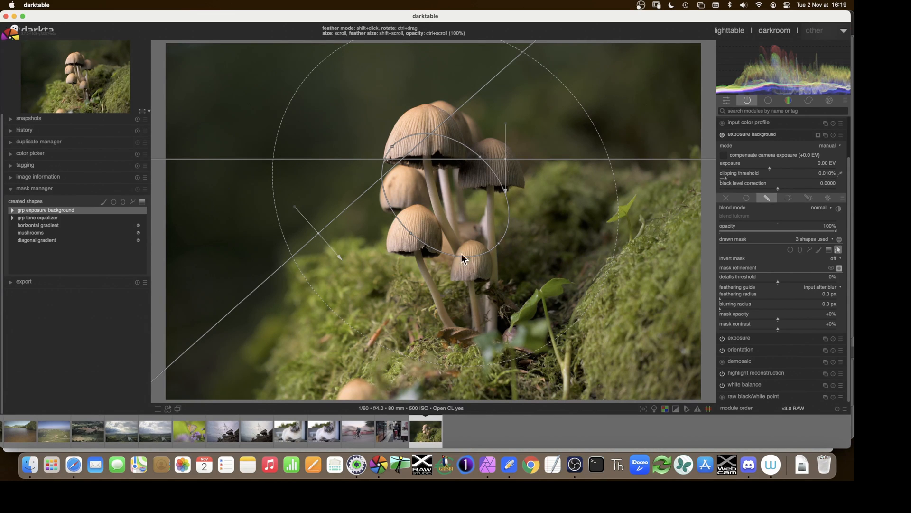
# Move the mushrooms ellipse slightly up on the photo, and remove it from the exposure background mask.
pyautogui.moveTo(439, 218); pyautogui.dragTo(444, 203)
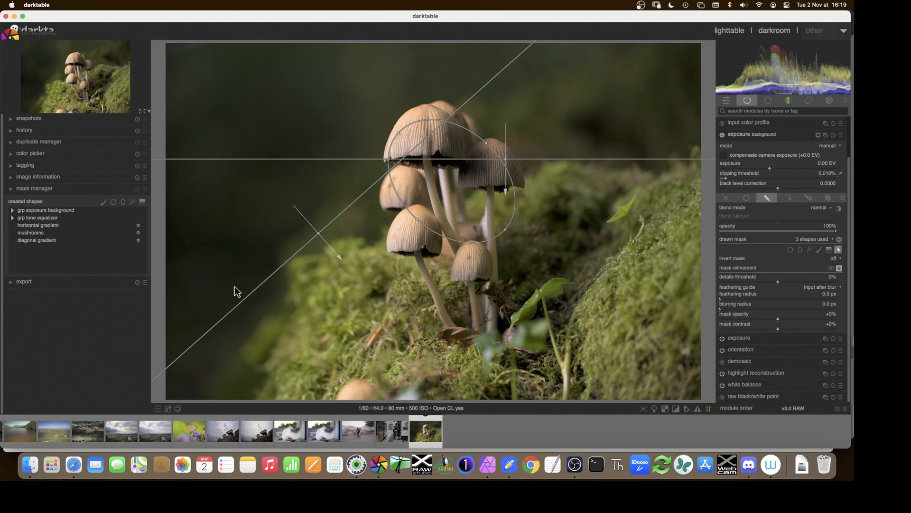
pyautogui.rightClick(426, 196)
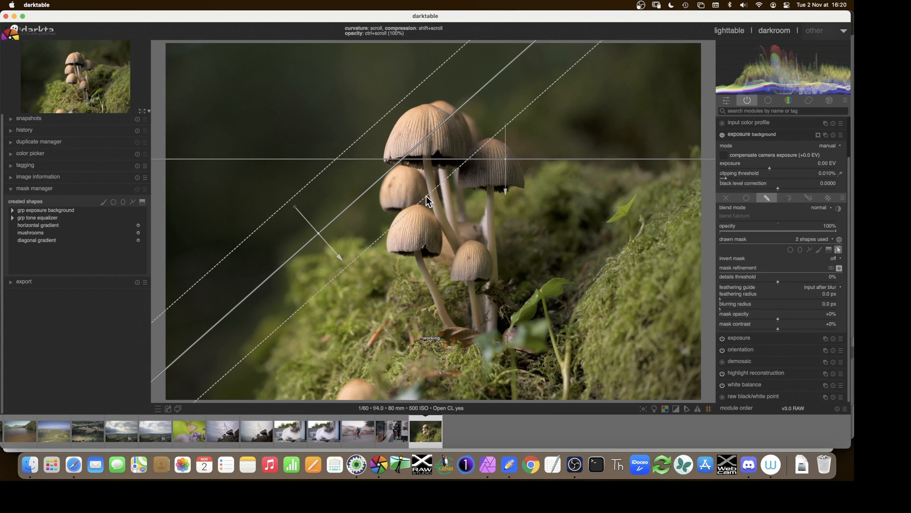
# Remove the mushrooms shape from the tone equalizer mask group.
pyautogui.click(33, 234)
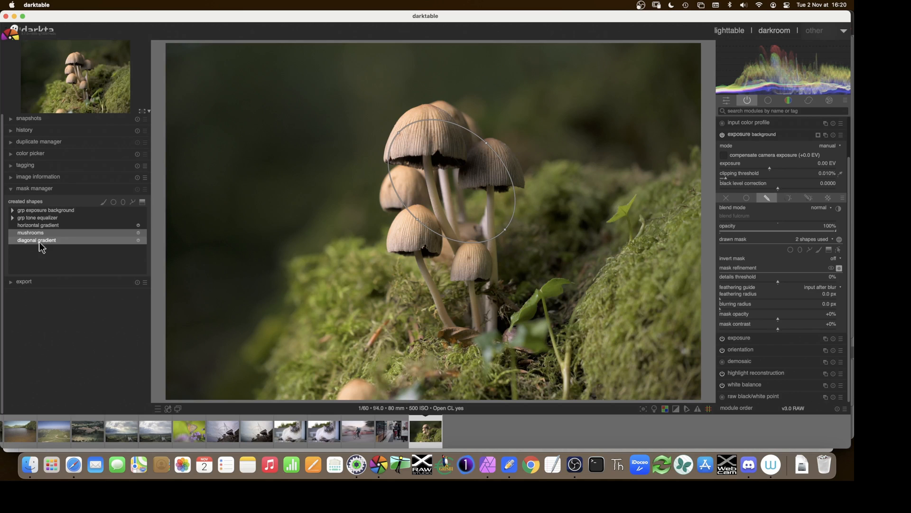
pyautogui.click(11, 218)
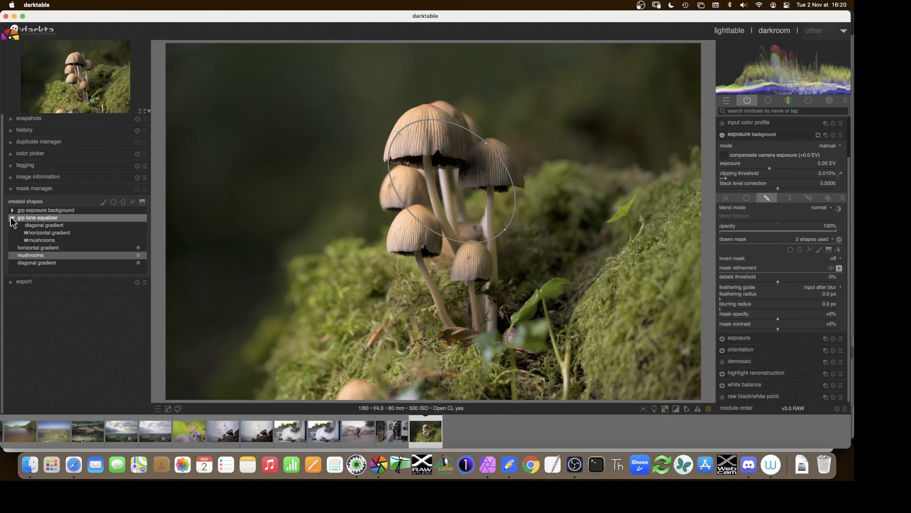
pyautogui.click(40, 240)
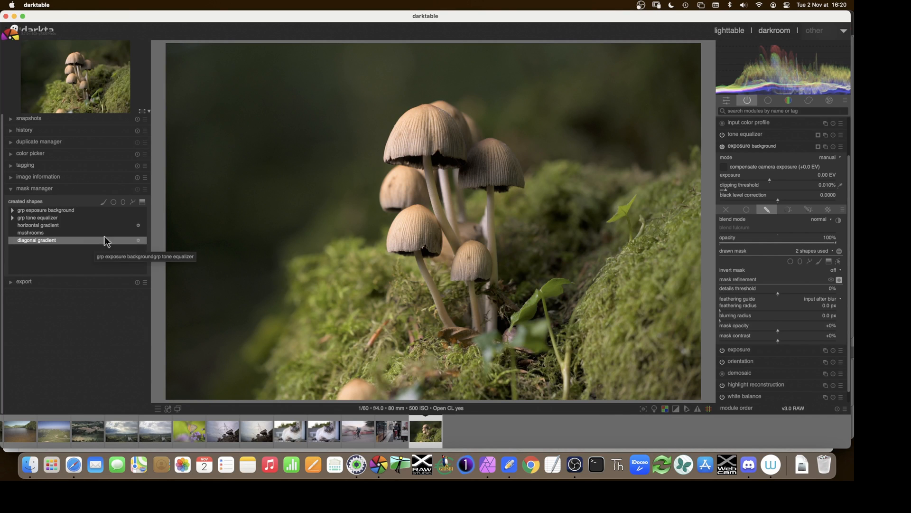
# Clear the mushrooms shape from the created shapes, checking that neither the tone equalizer nor the exposure background group uses it.
pyautogui.rightClick(30, 235)
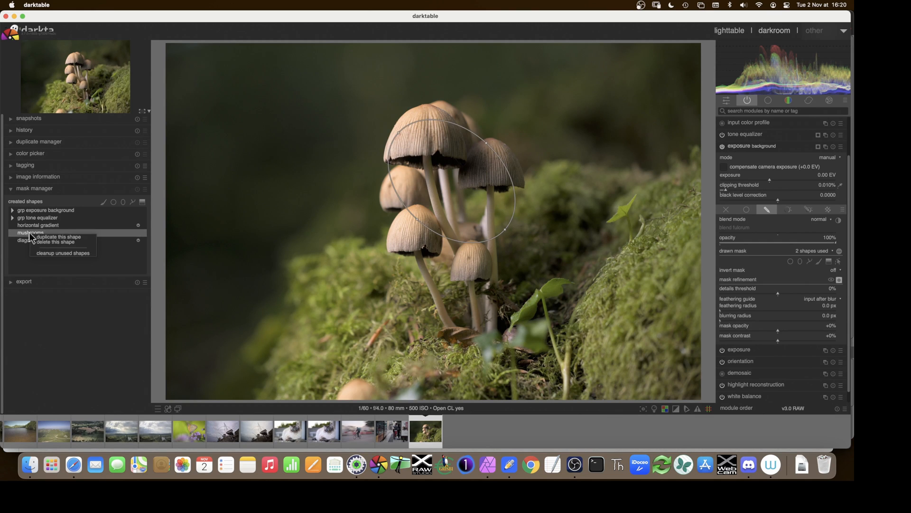
pyautogui.click(53, 254)
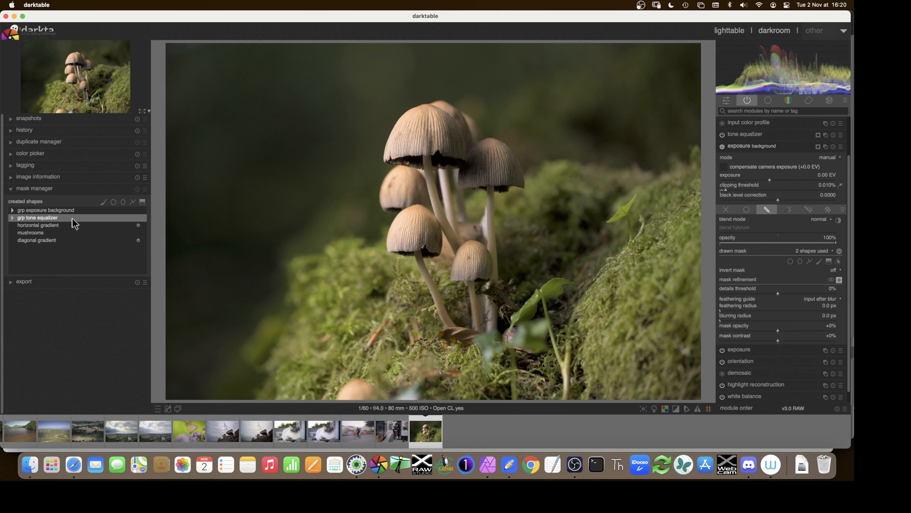
pyautogui.click(13, 218)
pyautogui.click(13, 218)
pyautogui.click(12, 211)
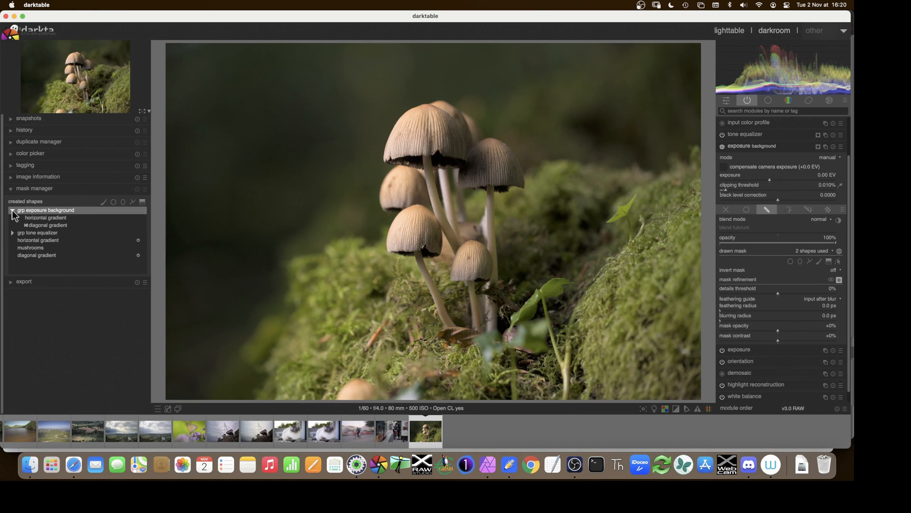
pyautogui.click(13, 210)
pyautogui.rightClick(44, 233)
pyautogui.click(47, 246)
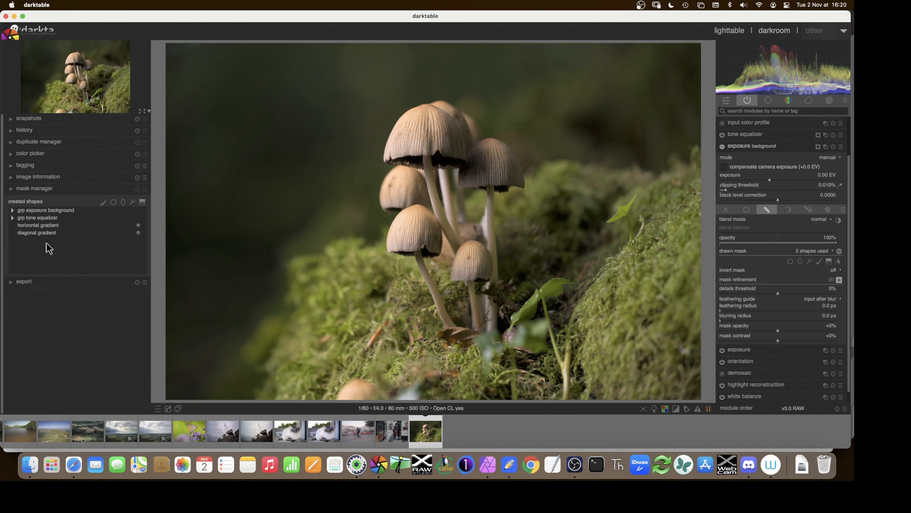
# Move the horizontal gradient slightly up on the photo, and look up its entry inside the exposure background group.
pyautogui.click(26, 228)
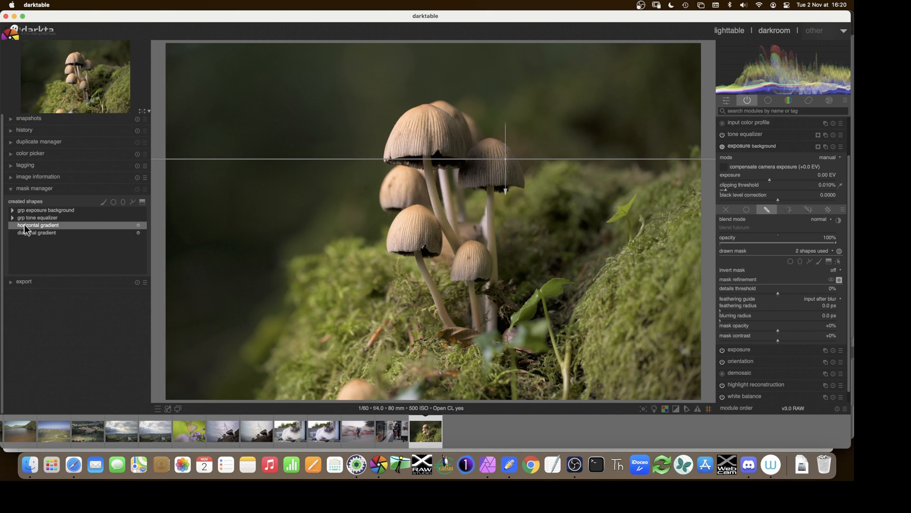
pyautogui.moveTo(501, 156); pyautogui.dragTo(496, 150)
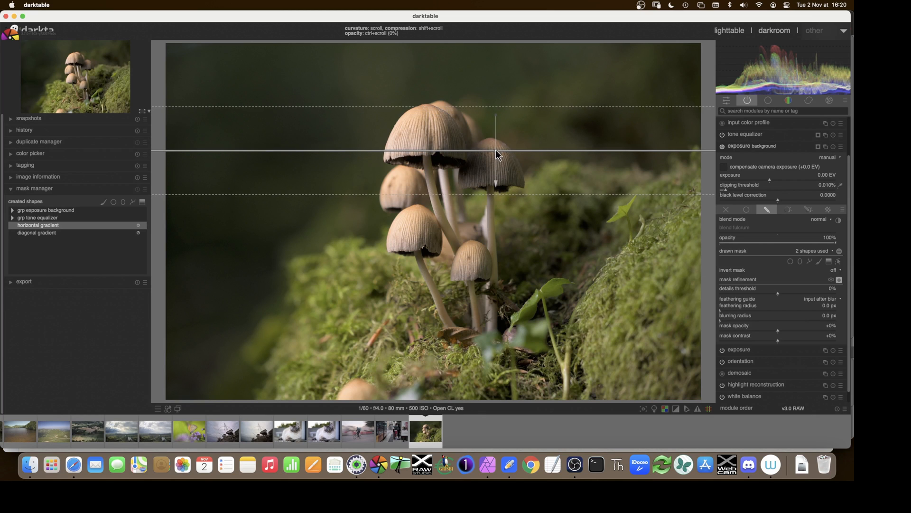
pyautogui.click(12, 210)
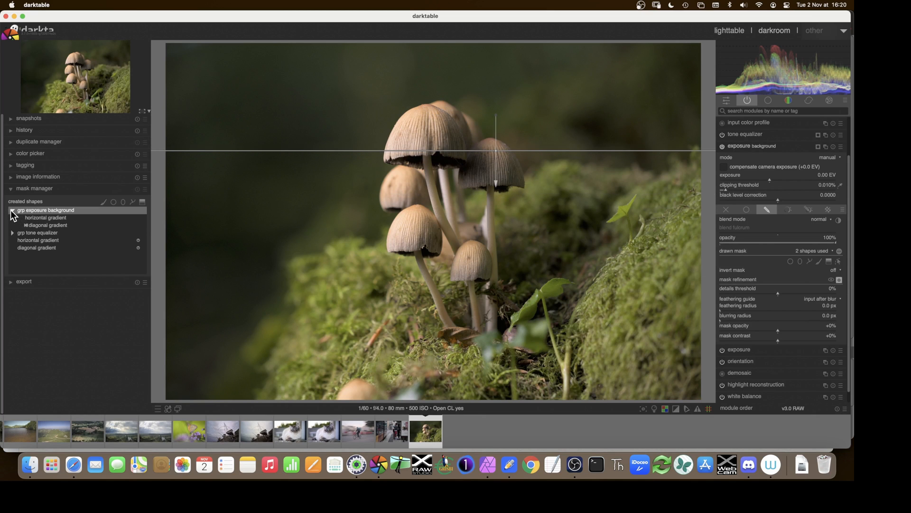
pyautogui.click(33, 217)
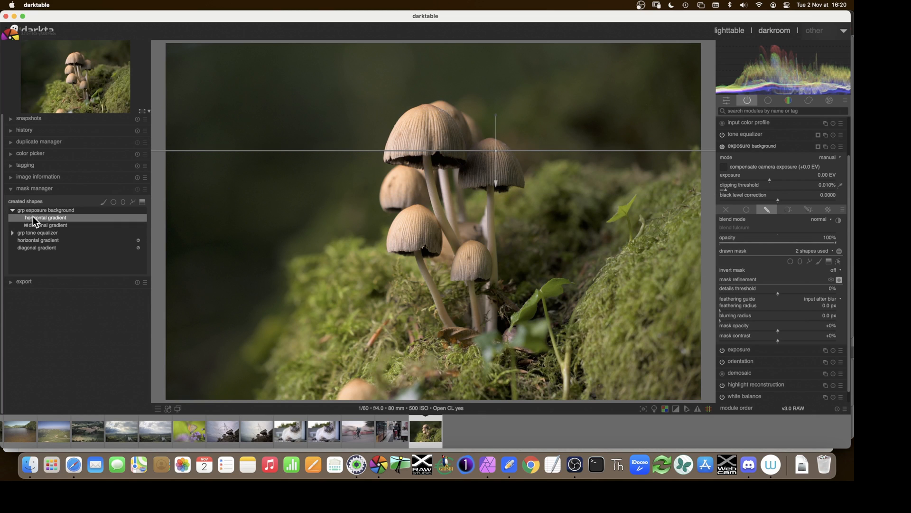
pyautogui.click(30, 240)
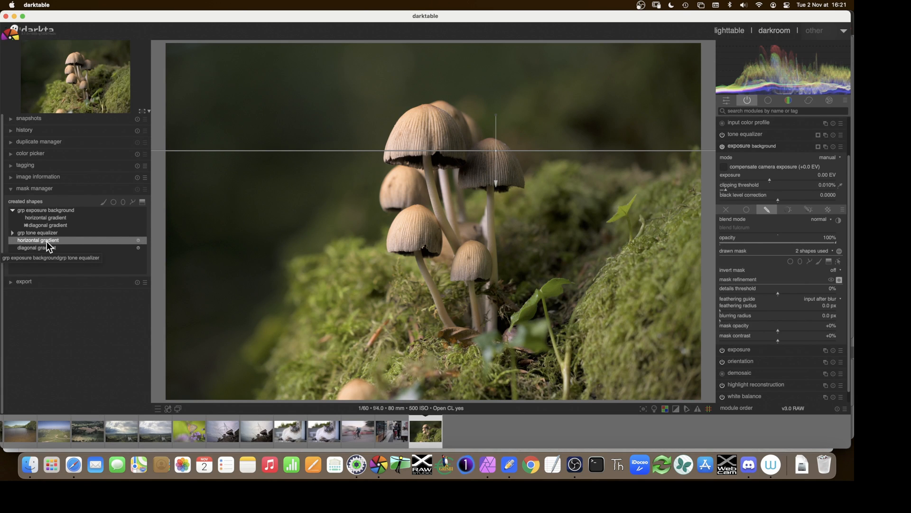
pyautogui.keyDown('ctrl'); pyautogui.click(35, 247); pyautogui.keyUp('ctrl')
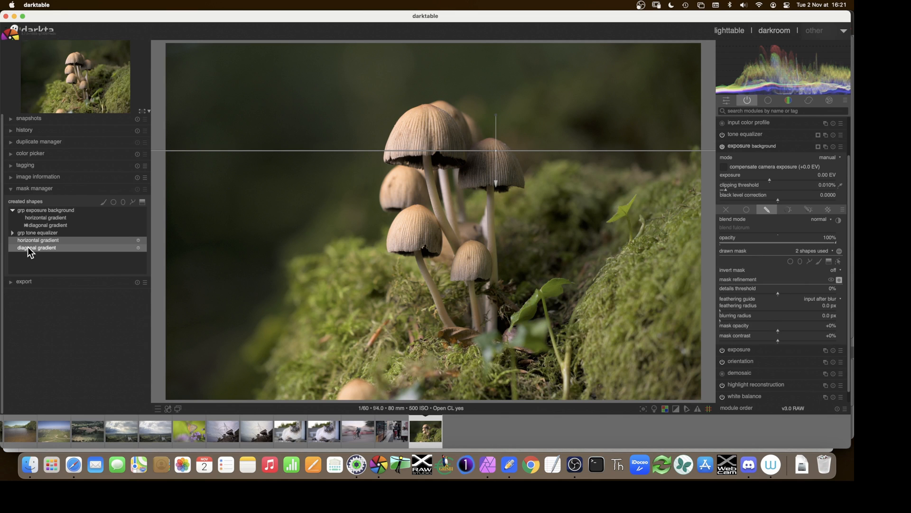
# Move the diagonal gradient slightly down towards the mushrooms and widen its transition zone.
pyautogui.click(27, 247)
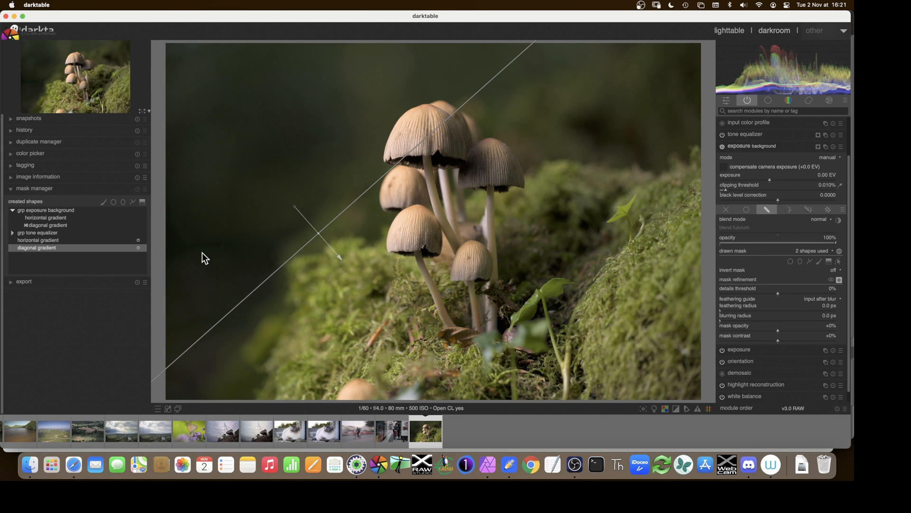
pyautogui.moveTo(318, 234); pyautogui.dragTo(320, 236)
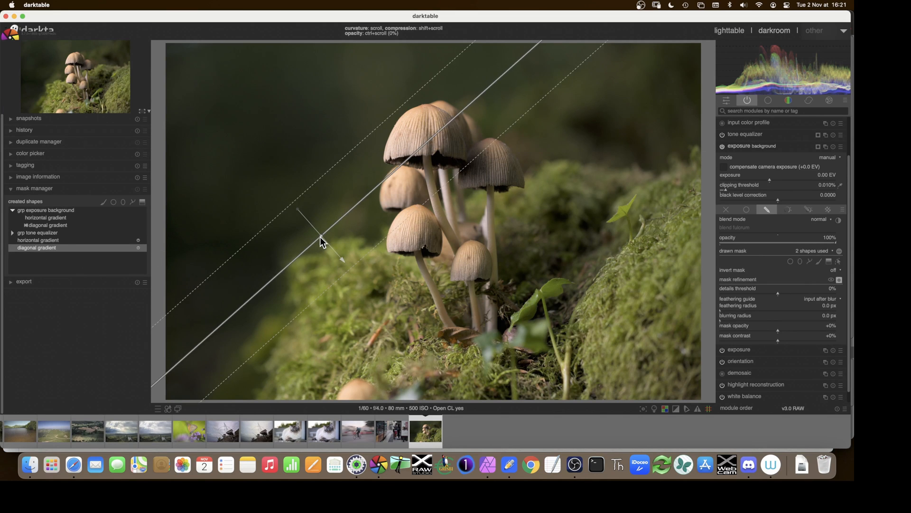
pyautogui.keyDown('shift'); pyautogui.scroll(1, 320, 237); pyautogui.keyUp('shift')
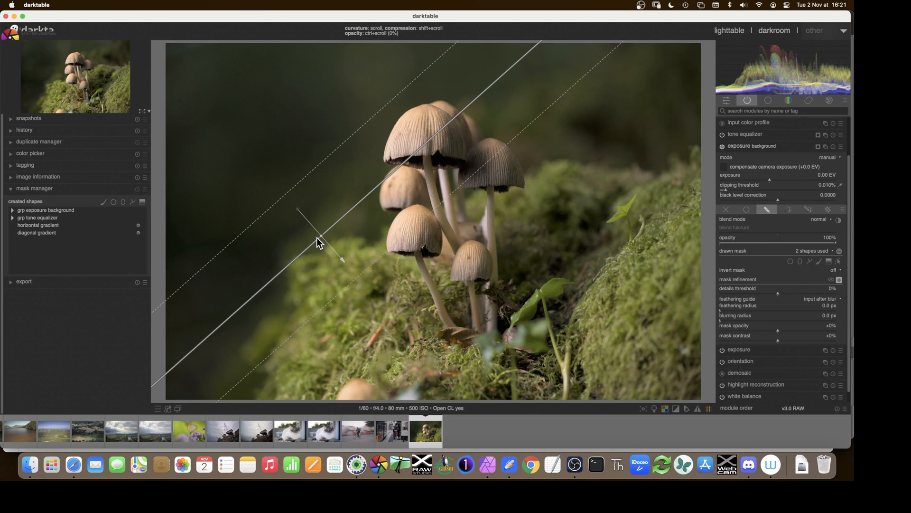
pyautogui.scroll(1, 316, 238)
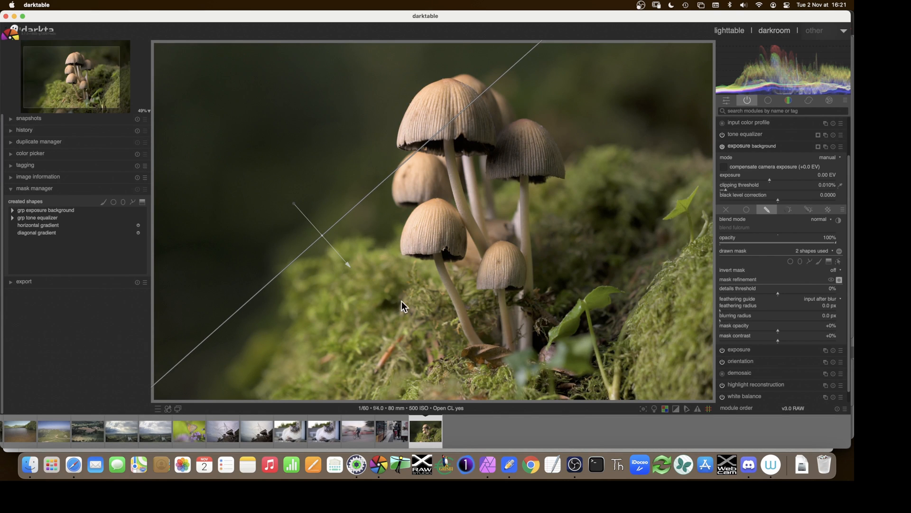
pyautogui.scroll(-1, 396, 299)
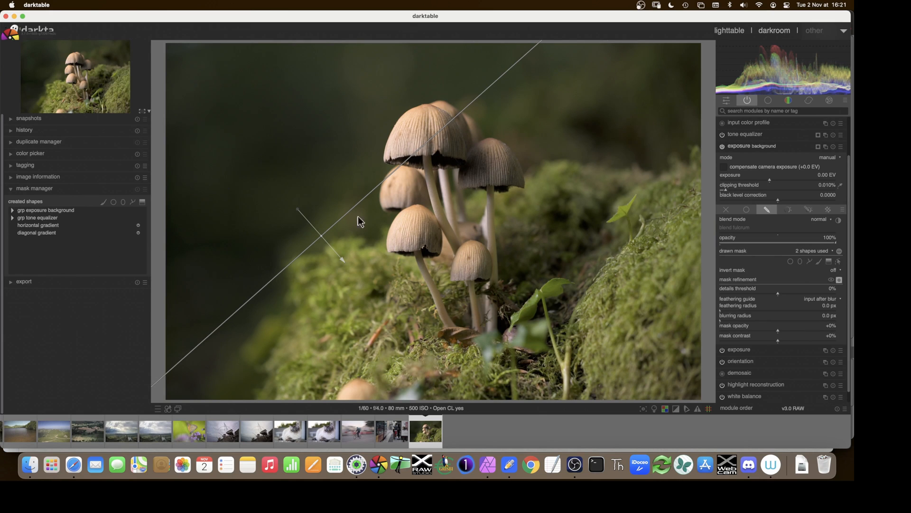
# Display the exposure background mask, set its details threshold to -79%, and hide the gradient outlines on the photo.
pyautogui.click(839, 280)
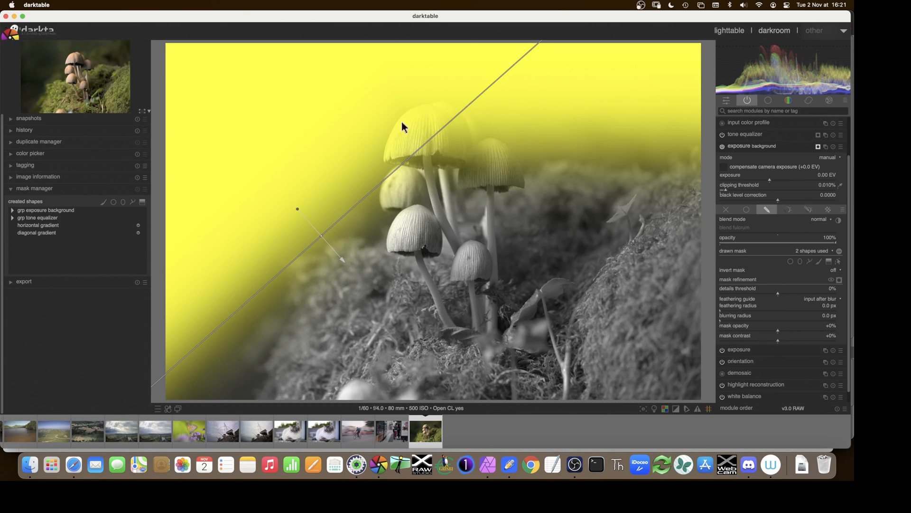
pyautogui.click(770, 294)
pyautogui.click(758, 295)
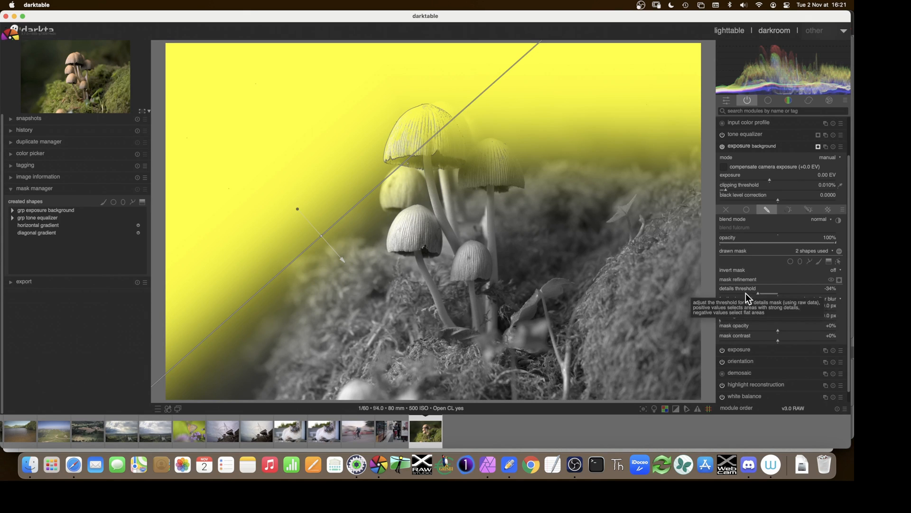
pyautogui.click(746, 294)
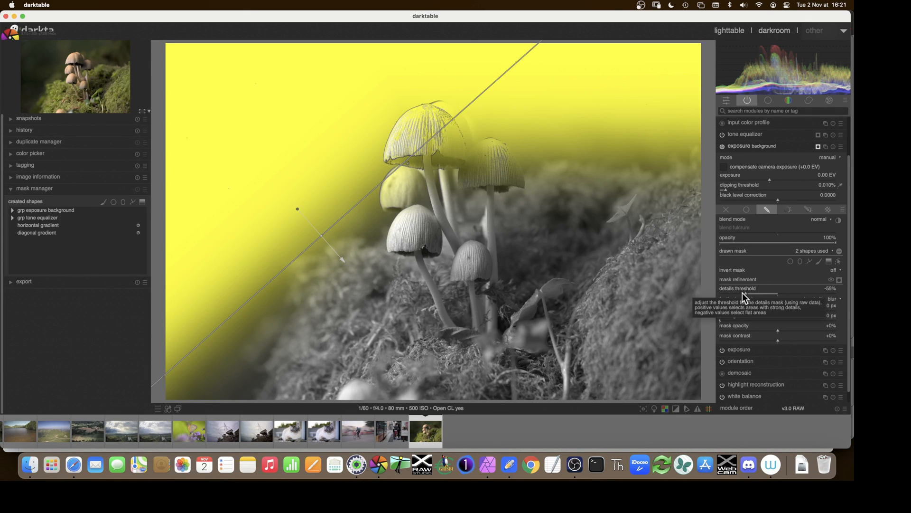
pyautogui.click(738, 294)
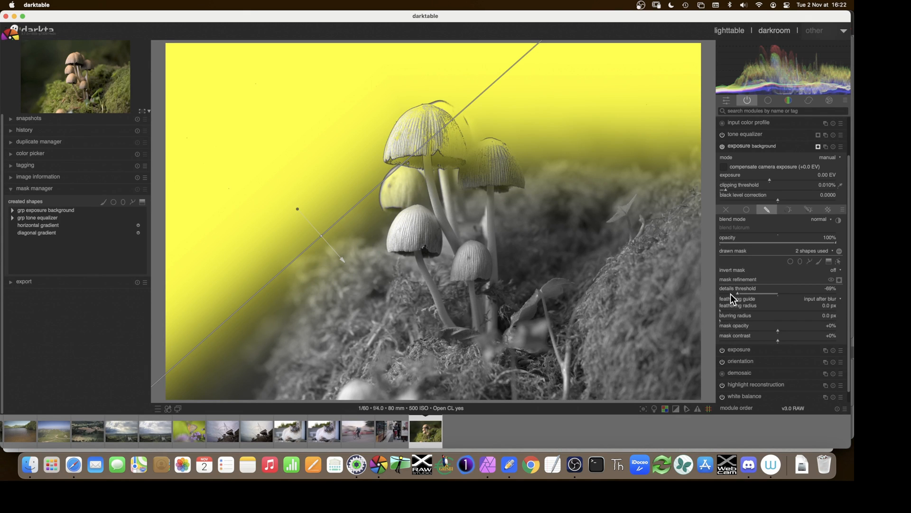
pyautogui.click(726, 293)
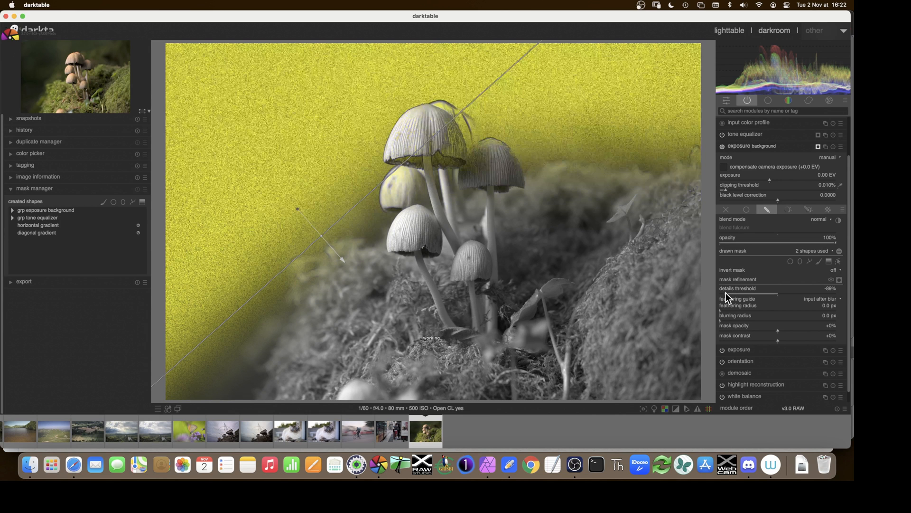
pyautogui.click(731, 293)
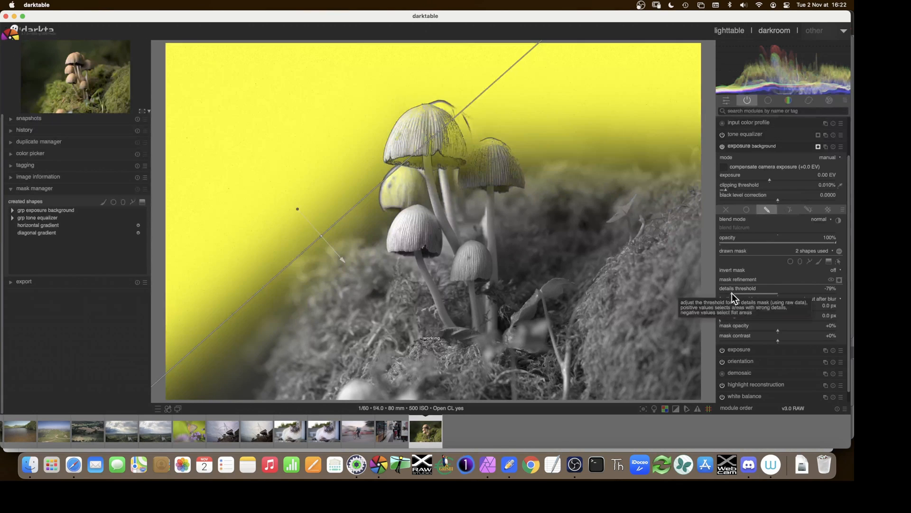
pyautogui.click(839, 260)
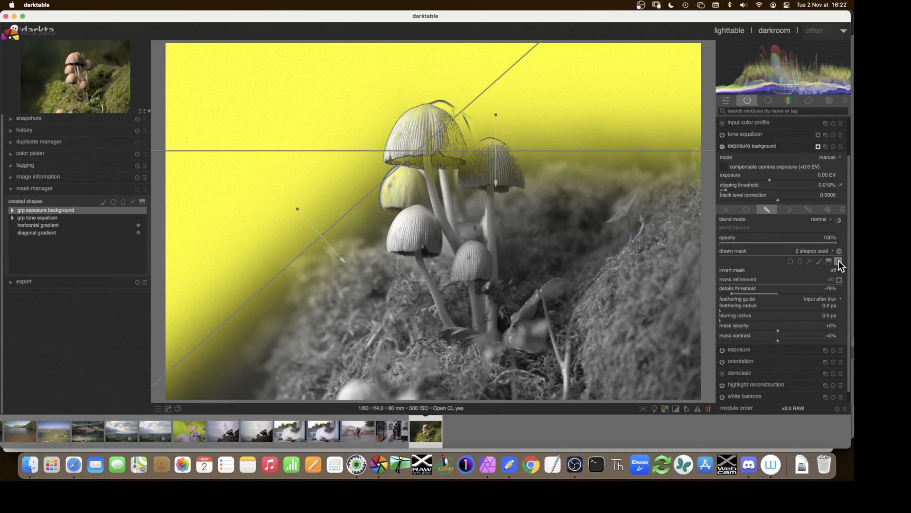
pyautogui.click(838, 261)
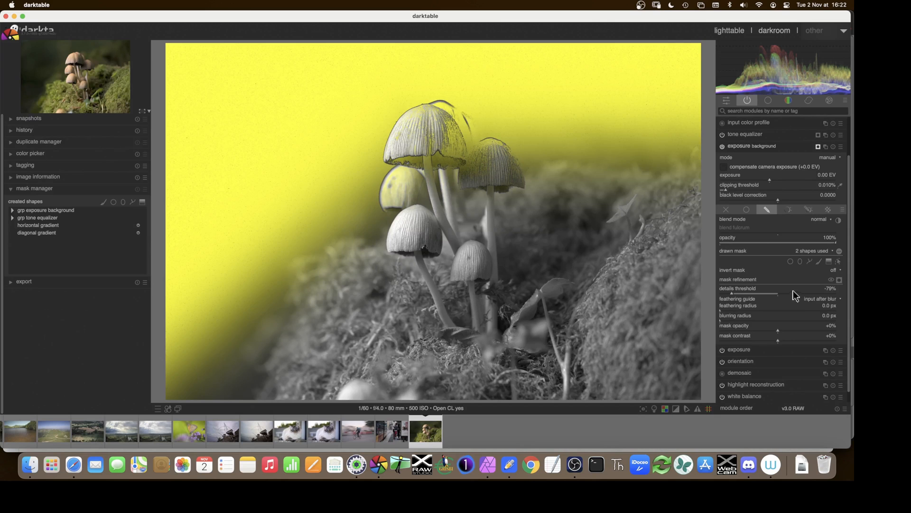
# Draw a closed path mask around the right mushroom cap, extending across the underside of the large left cap.
pyautogui.click(810, 262)
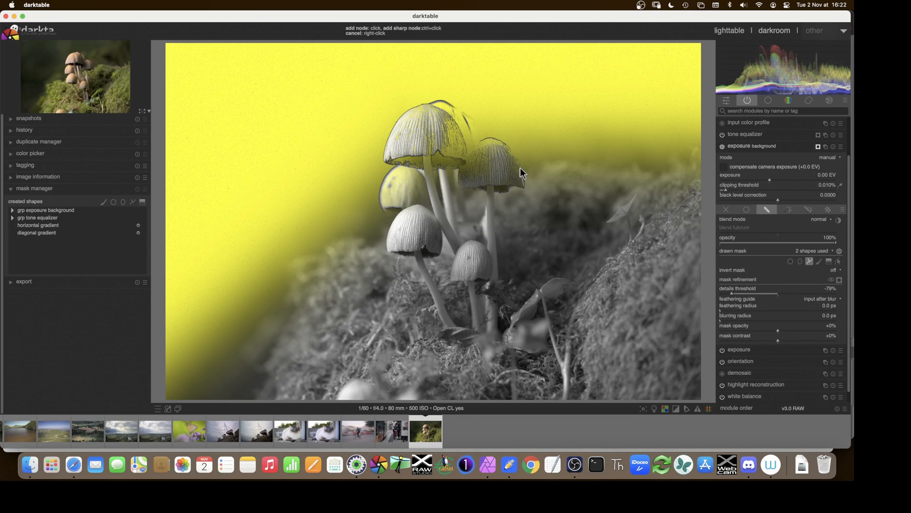
pyautogui.click(524, 185)
pyautogui.click(494, 138)
pyautogui.click(476, 141)
pyautogui.click(463, 160)
pyautogui.click(426, 149)
pyautogui.click(395, 155)
pyautogui.click(429, 177)
pyautogui.click(503, 216)
pyautogui.rightClick(503, 218)
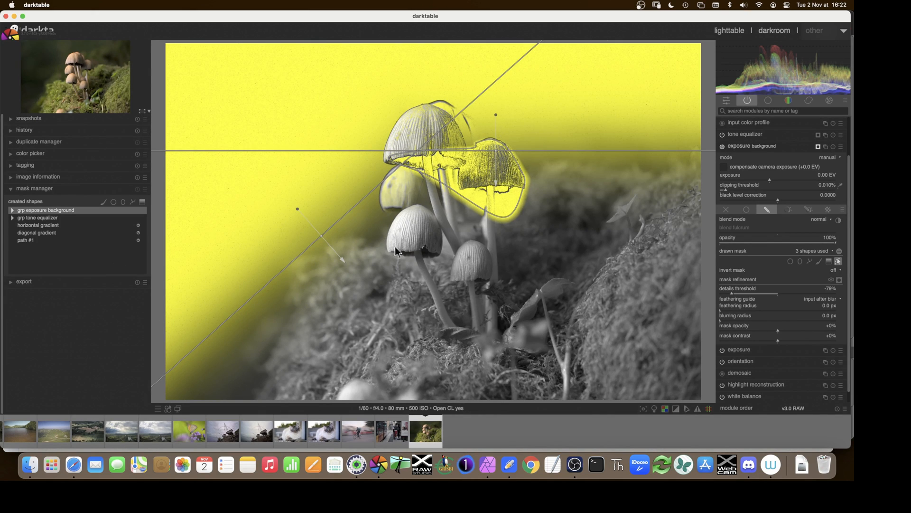
# Set the path around the right cap to difference mode in the exposure background group.
pyautogui.click(12, 211)
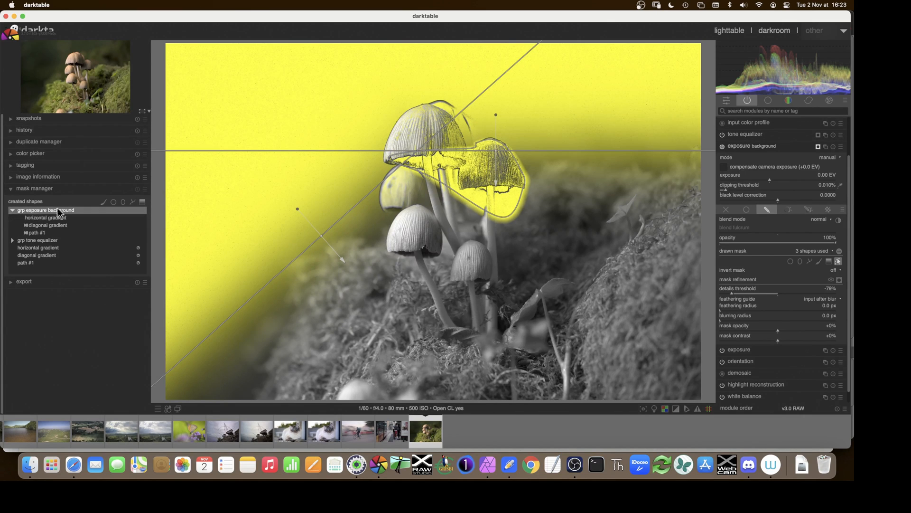
pyautogui.rightClick(39, 232)
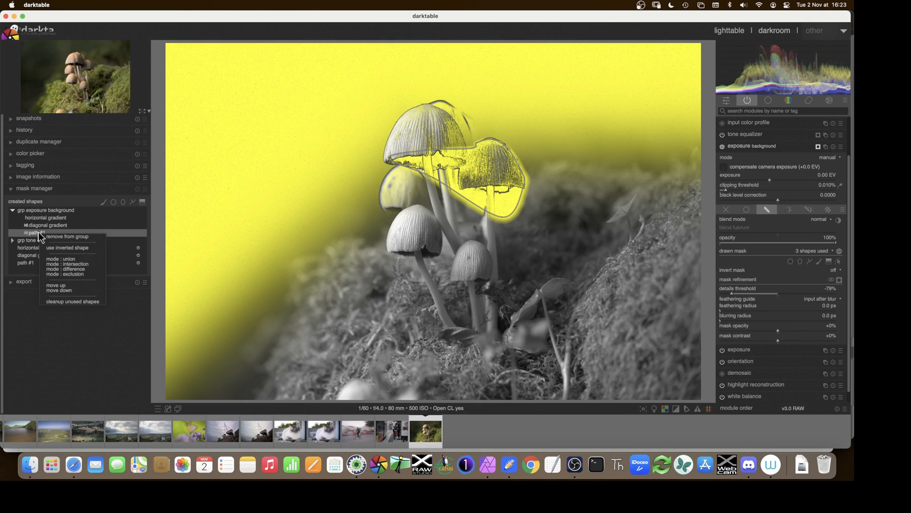
pyautogui.click(55, 269)
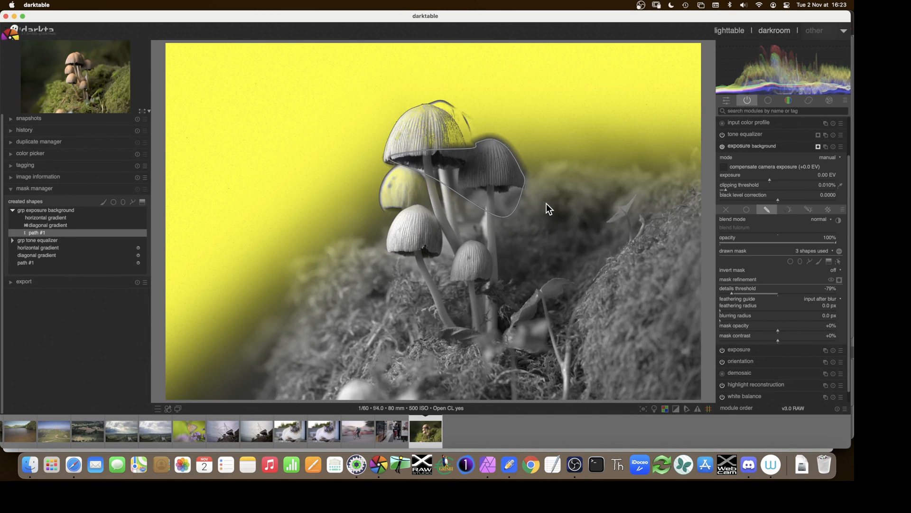
# Draw a second closed path mask around the large upper mushroom cap.
pyautogui.click(809, 261)
pyautogui.click(448, 104)
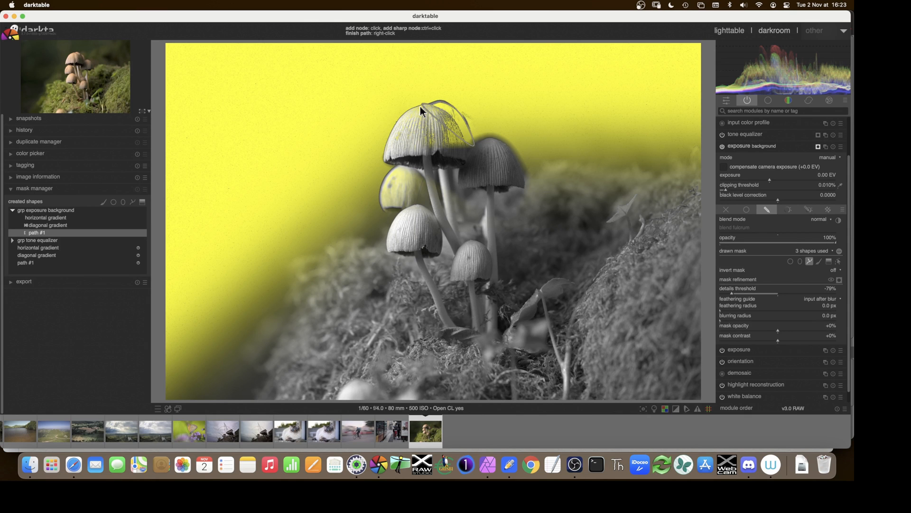
pyautogui.click(398, 128)
pyautogui.click(391, 158)
pyautogui.click(423, 165)
pyautogui.rightClick(474, 192)
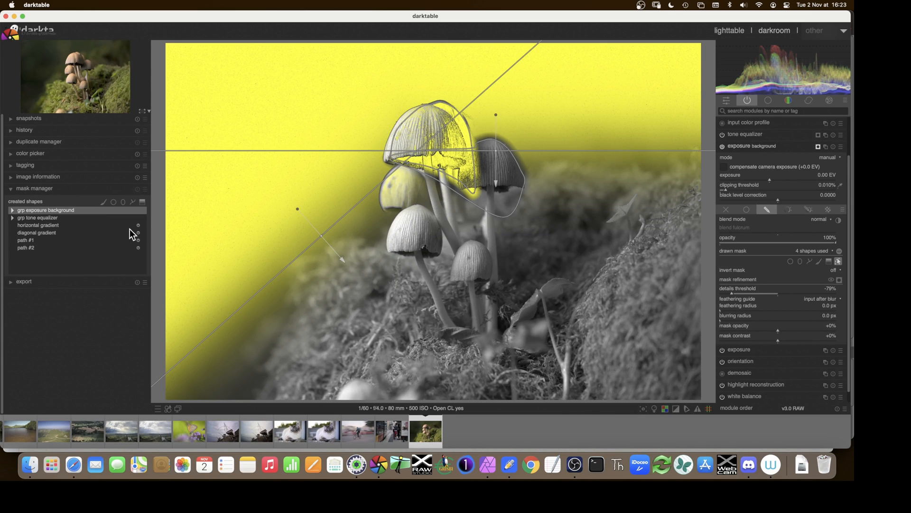
# Set the path around the large upper cap to difference mode in the exposure background group.
pyautogui.click(12, 210)
pyautogui.rightClick(36, 240)
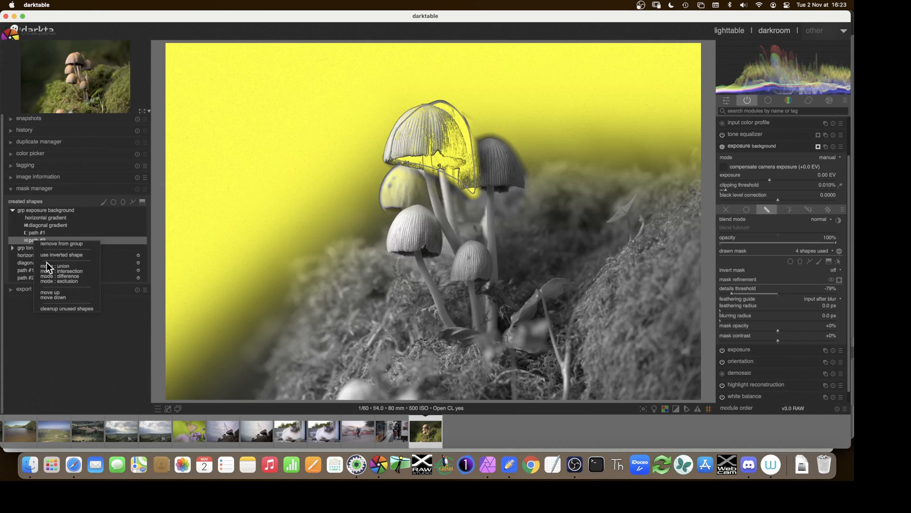
pyautogui.click(48, 271)
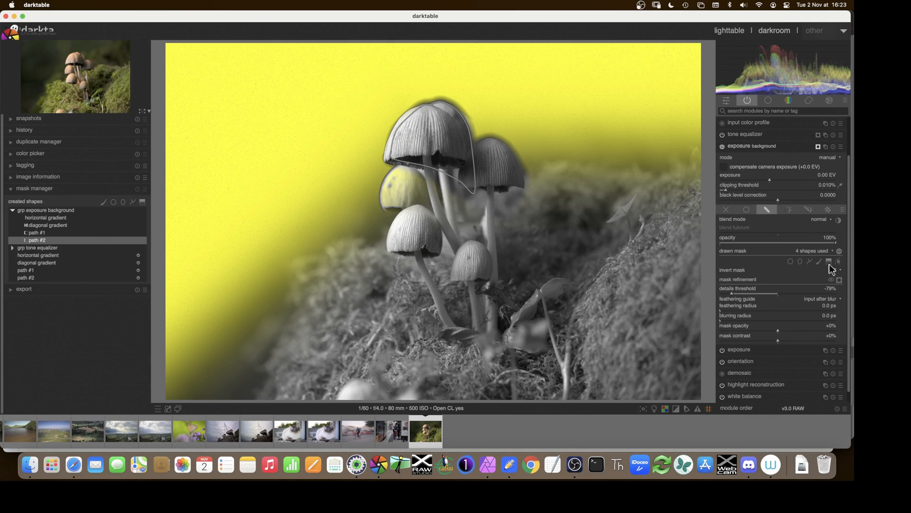
# Draw a third closed path mask around the left middle mushroom cap and the stems beneath the large upper cap.
pyautogui.click(809, 262)
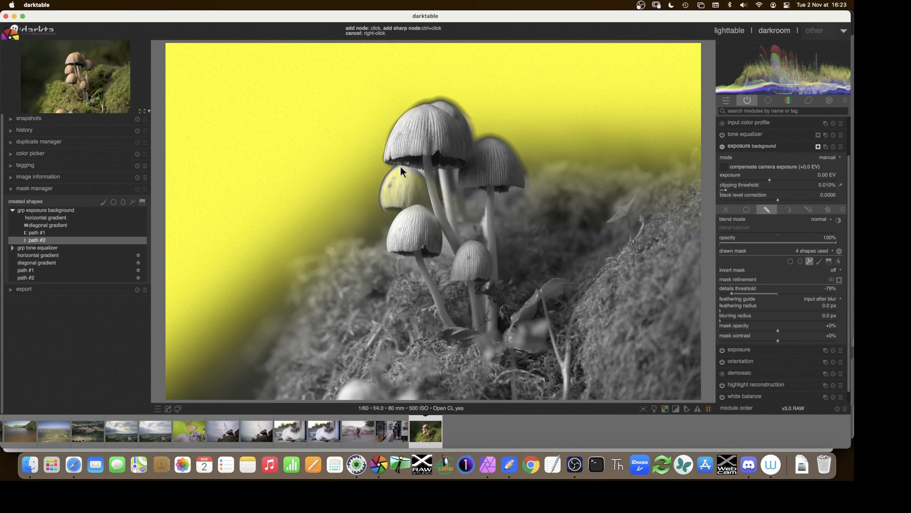
pyautogui.click(385, 178)
pyautogui.click(384, 204)
pyautogui.click(397, 207)
pyautogui.click(463, 229)
pyautogui.rightClick(434, 169)
# Set the path around the left middle cap and stems to difference mode in the exposure background group.
pyautogui.click(47, 233)
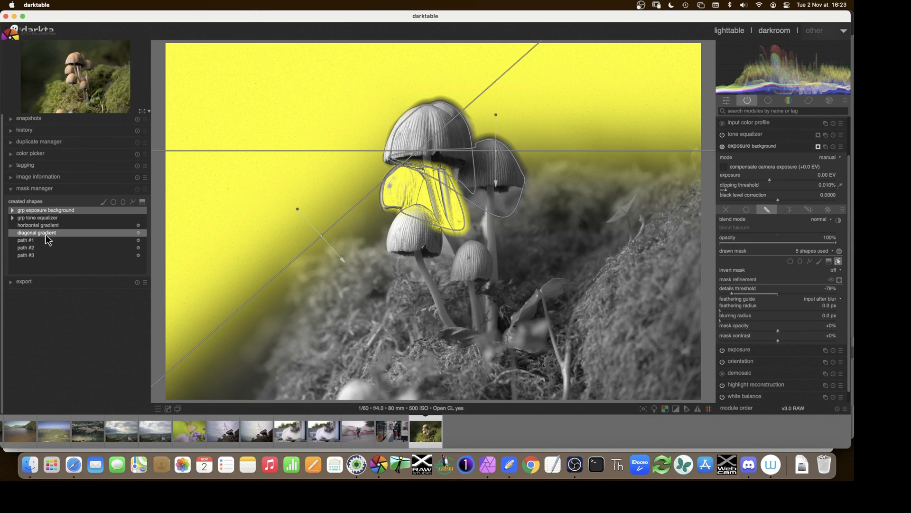
pyautogui.click(12, 211)
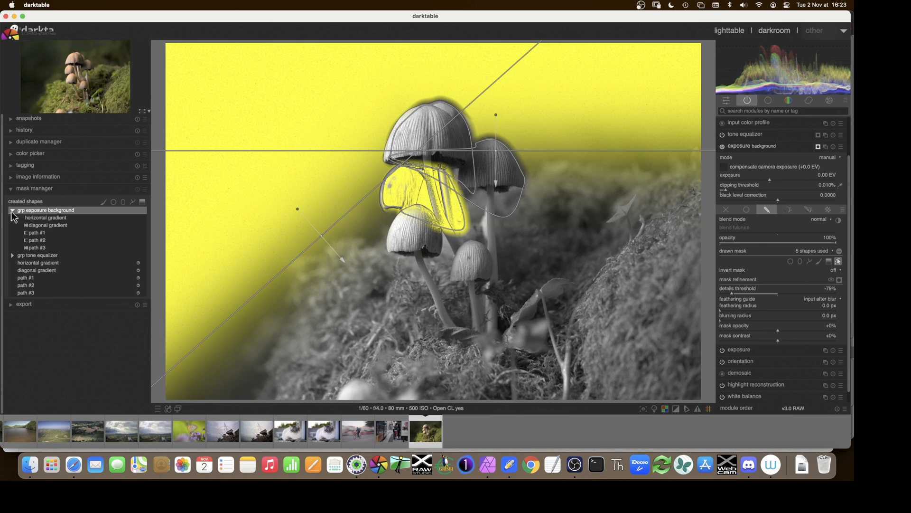
pyautogui.rightClick(42, 248)
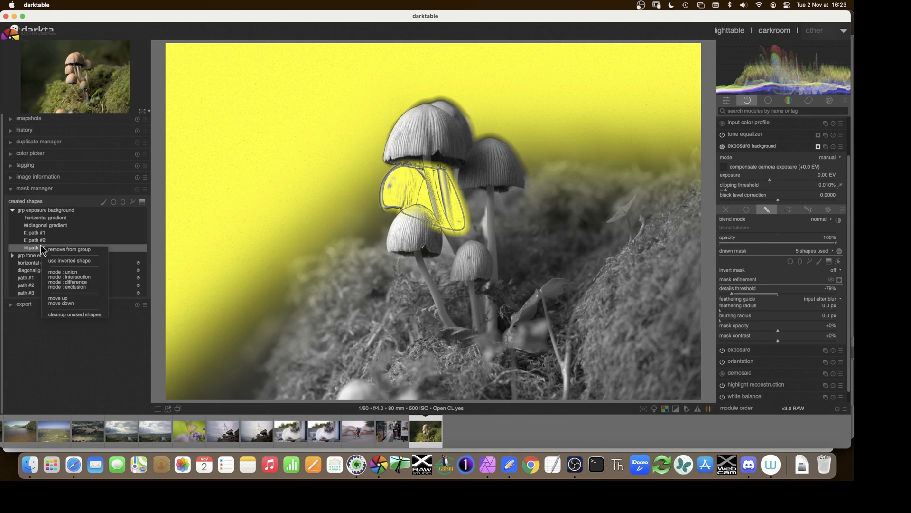
pyautogui.click(82, 283)
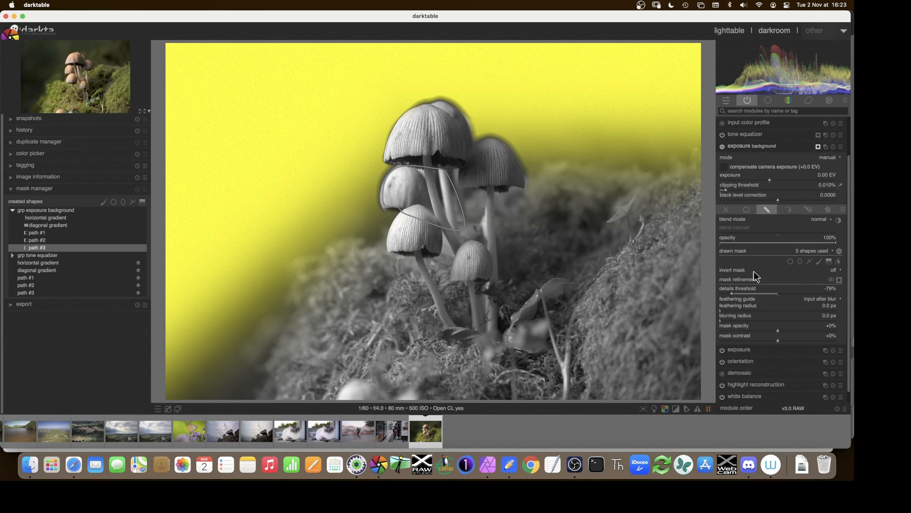
# Set the exposure background mask's details threshold to -83% and its feathering radius to 43.8 px.
pyautogui.scroll(-4, 729, 294)
pyautogui.click(730, 311)
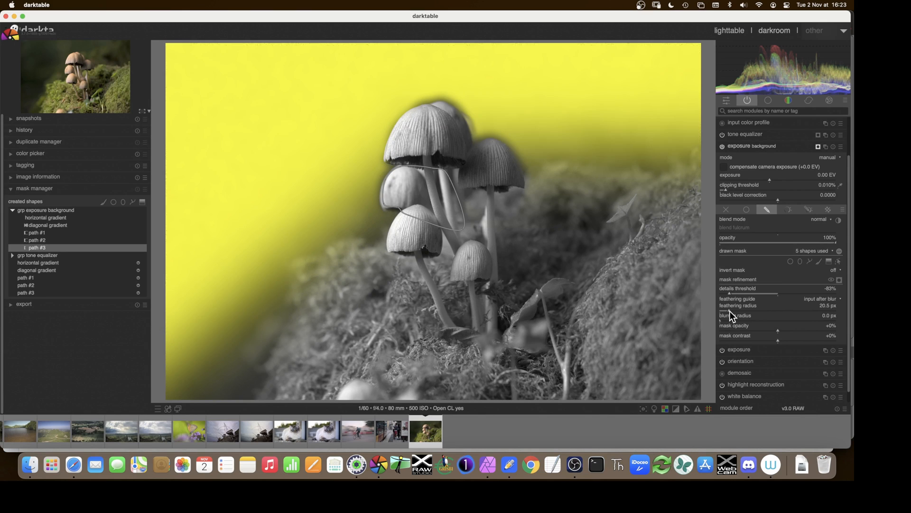
pyautogui.scroll(9, 733, 310)
pyautogui.click(739, 309)
# Set the exposure background mask's opacity to +6% and its contrast to -12%.
pyautogui.click(790, 330)
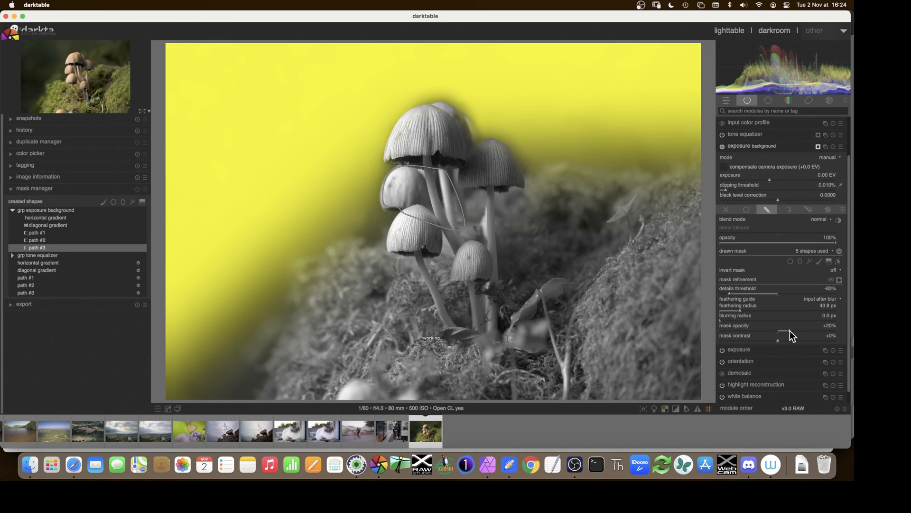
pyautogui.moveTo(790, 331); pyautogui.dragTo(785, 330)
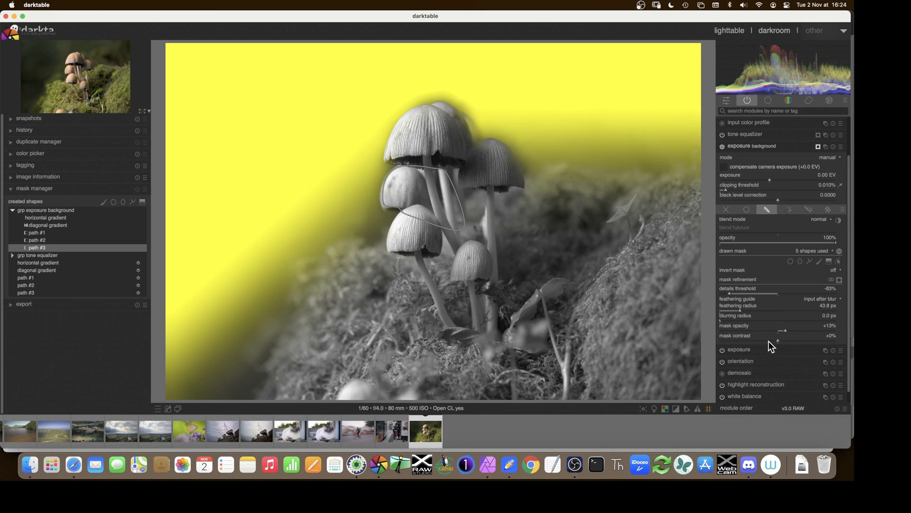
pyautogui.click(767, 340)
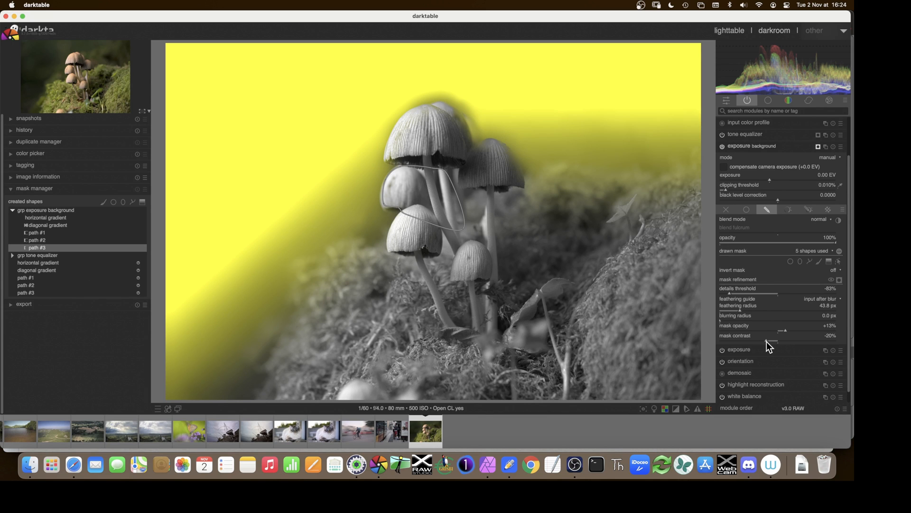
pyautogui.click(771, 341)
pyautogui.click(781, 330)
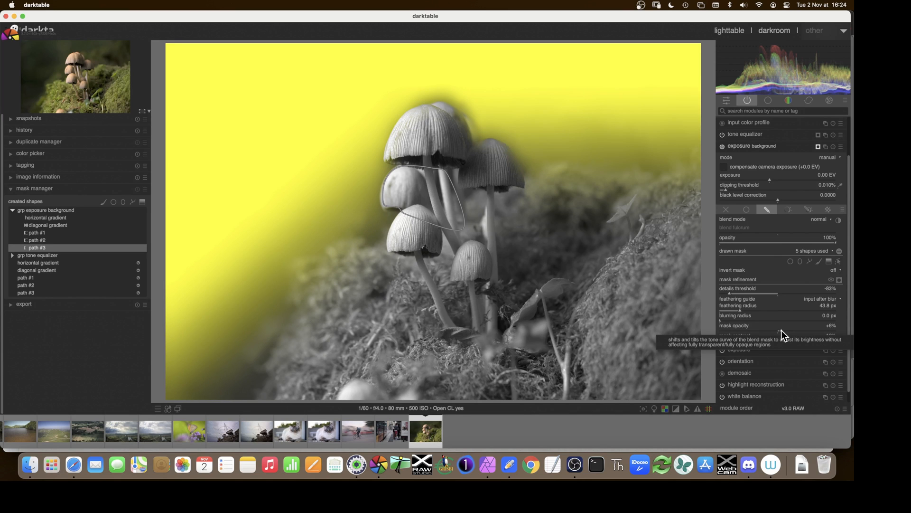
# Hide the yellow mask overlay and the path outline on the mushroom photo.
pyautogui.click(837, 280)
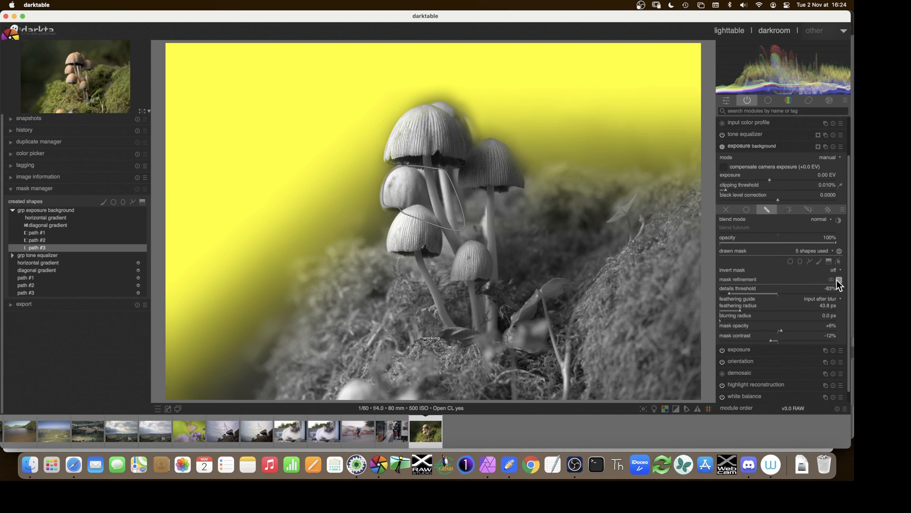
pyautogui.click(837, 280)
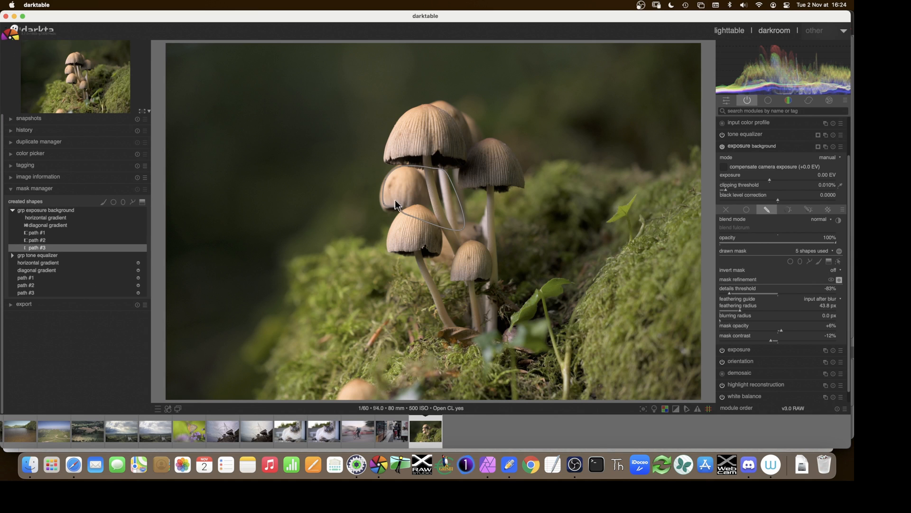
pyautogui.click(838, 262)
pyautogui.click(838, 261)
# Brighten the masked background by setting the exposure background instance to 1.38 EV.
pyautogui.scroll(1, 831, 258)
pyautogui.scroll(1, 769, 223)
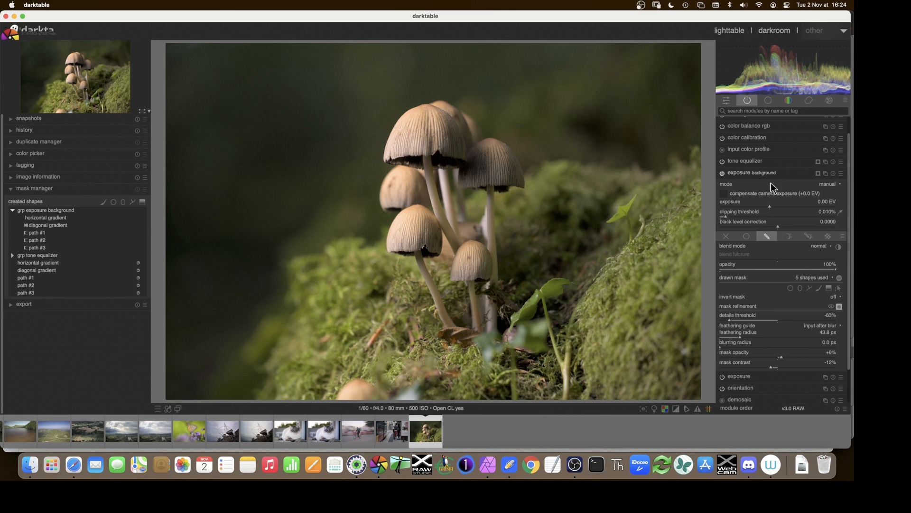
pyautogui.click(793, 207)
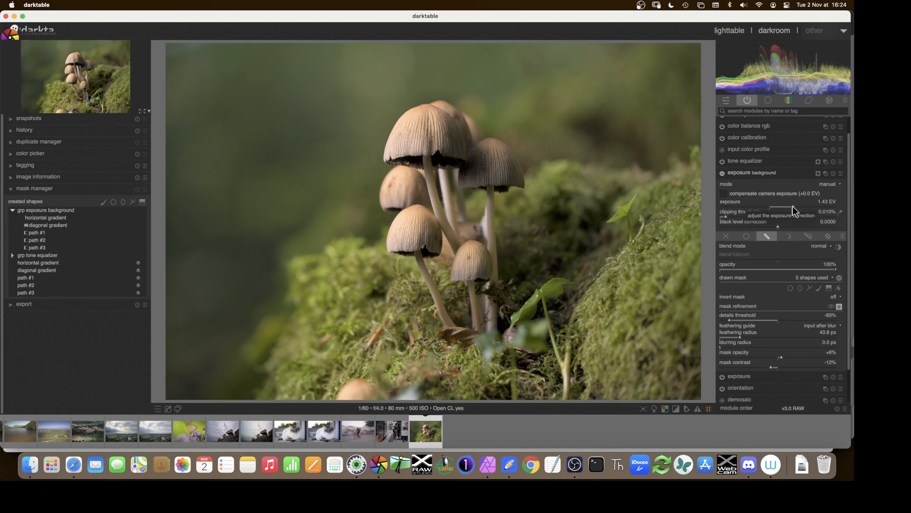
pyautogui.click(784, 206)
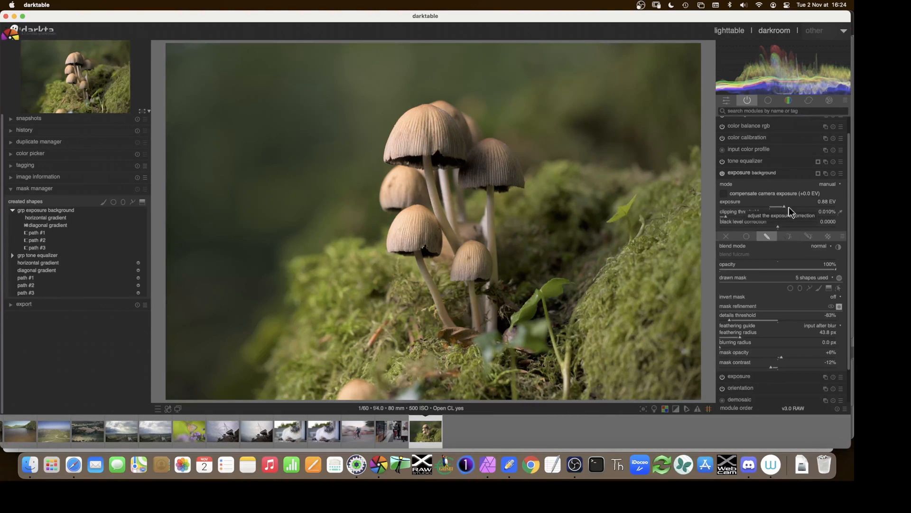
pyautogui.click(793, 206)
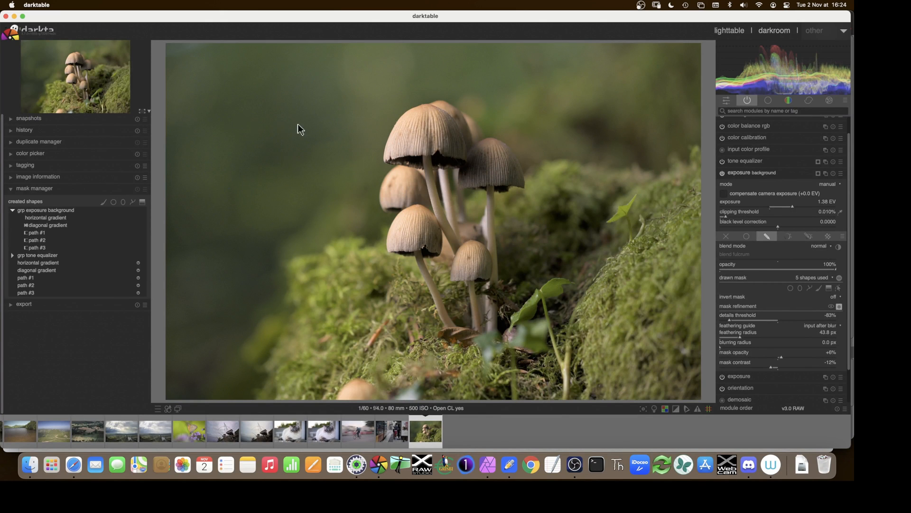
# Check the mask overlay briefly and compare the photo with the exposure background module off and on.
pyautogui.click(839, 307)
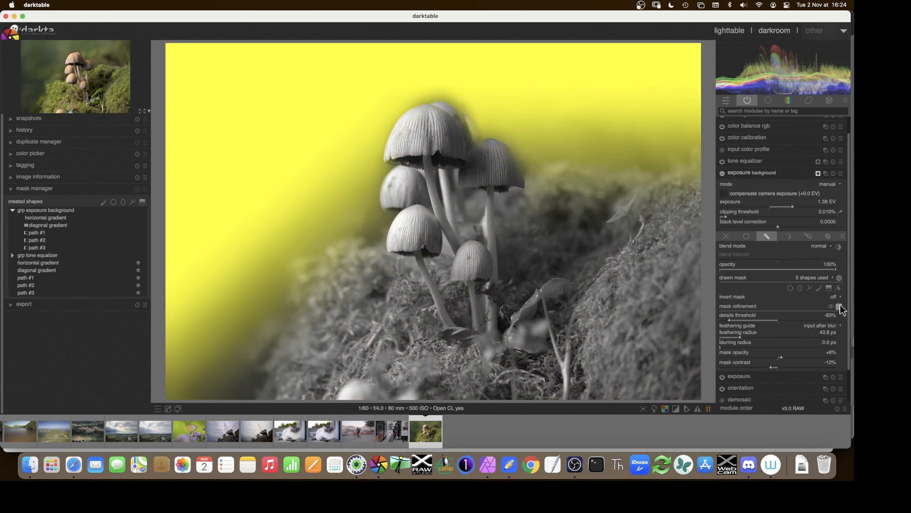
pyautogui.click(839, 307)
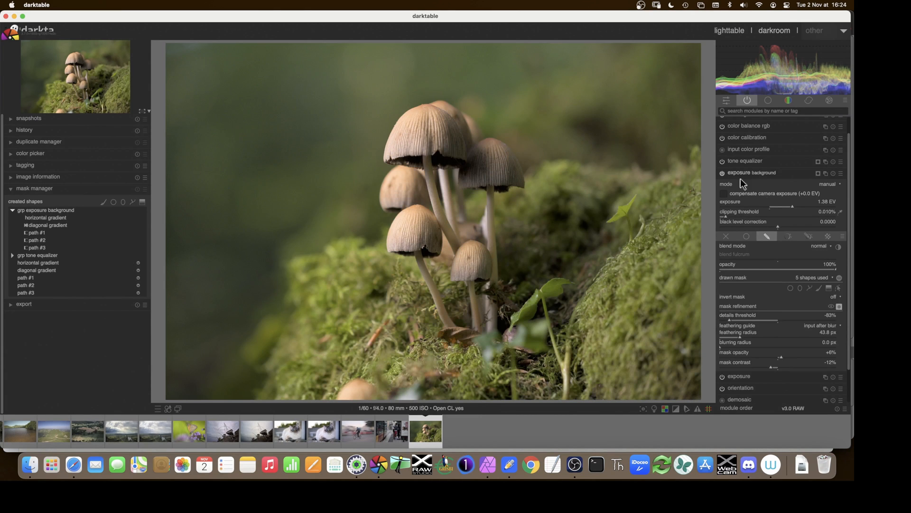
pyautogui.click(723, 174)
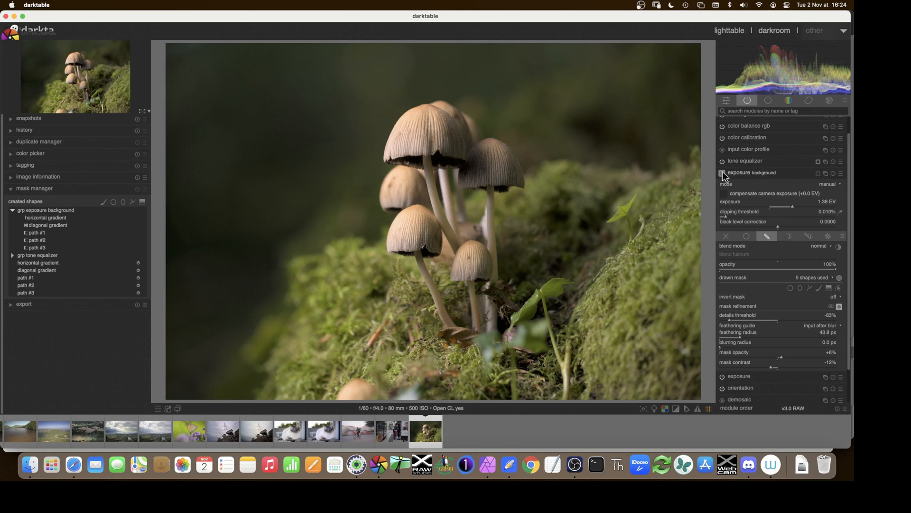
pyautogui.click(723, 173)
pyautogui.click(723, 173)
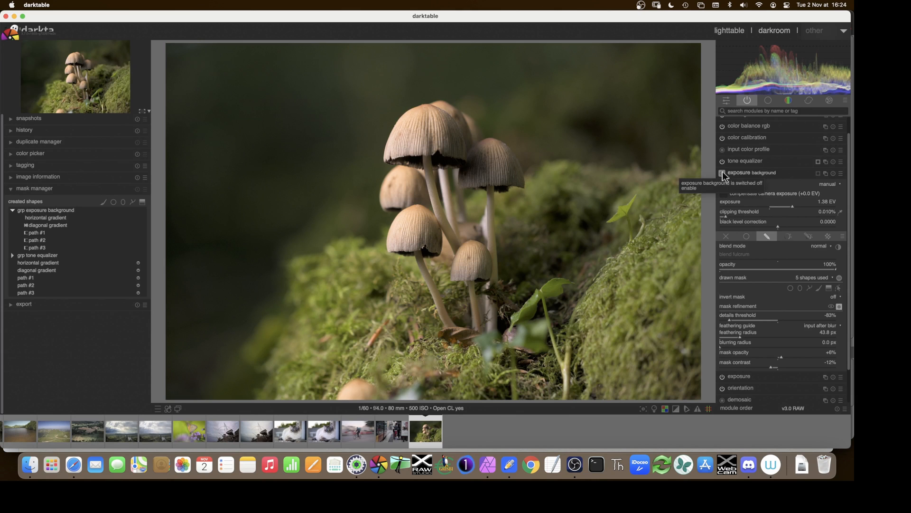
pyautogui.click(723, 173)
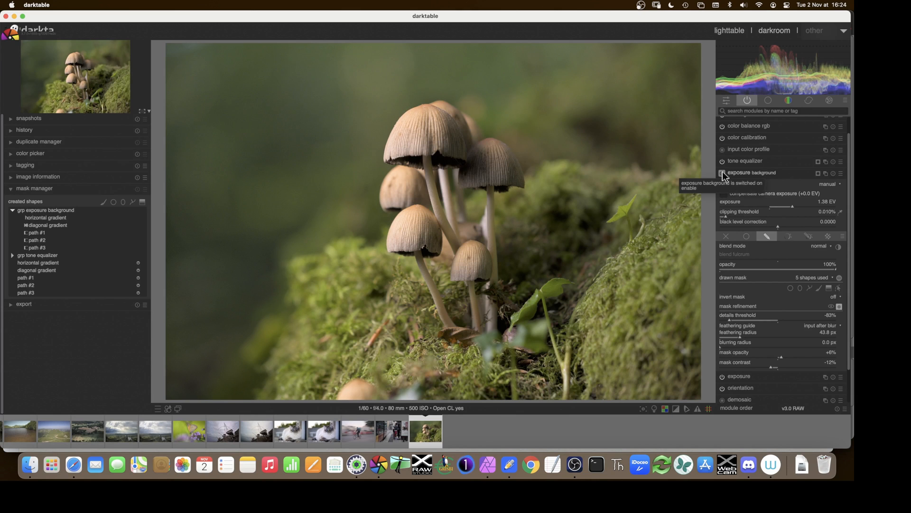
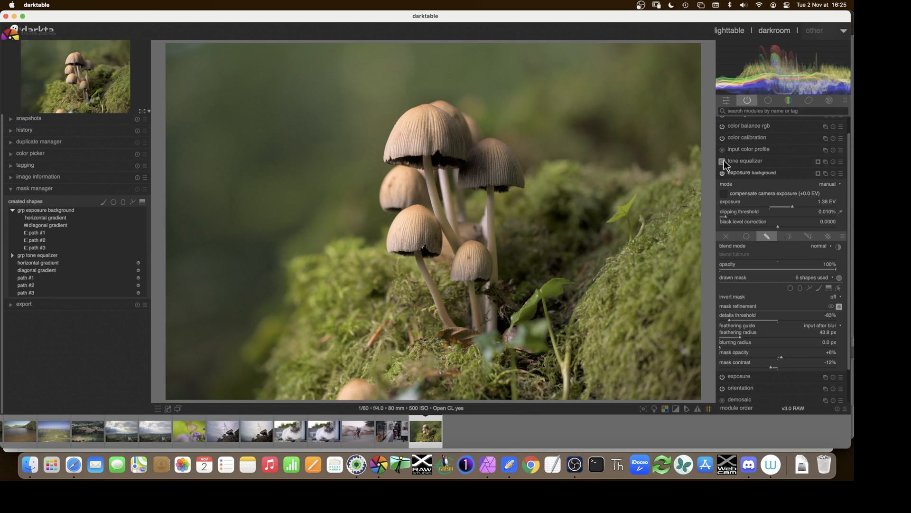
pyautogui.click(739, 173)
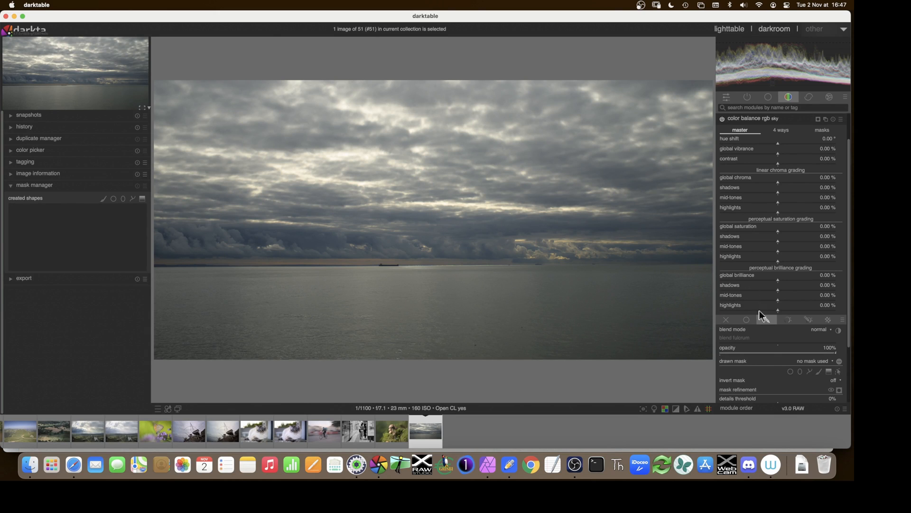
# Place a horizontal gradient mask across the sea just below the horizon for the color balance rgb sky instance, adjusting its compression.
pyautogui.click(829, 371)
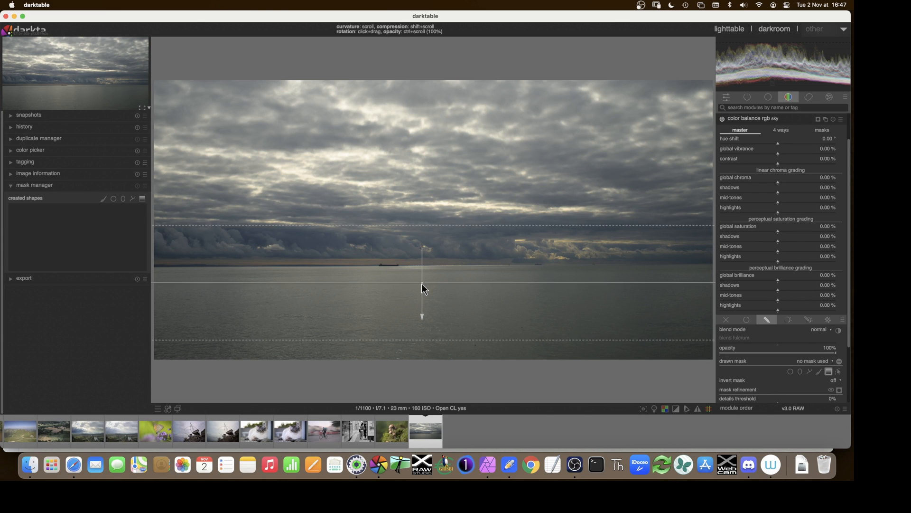
pyautogui.scroll(-5, 424, 288)
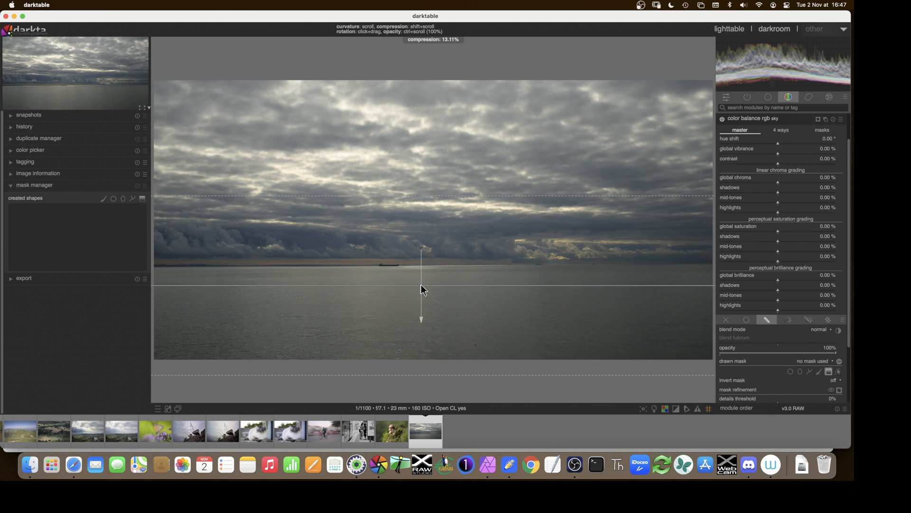
pyautogui.scroll(4, 424, 289)
pyautogui.click(420, 296)
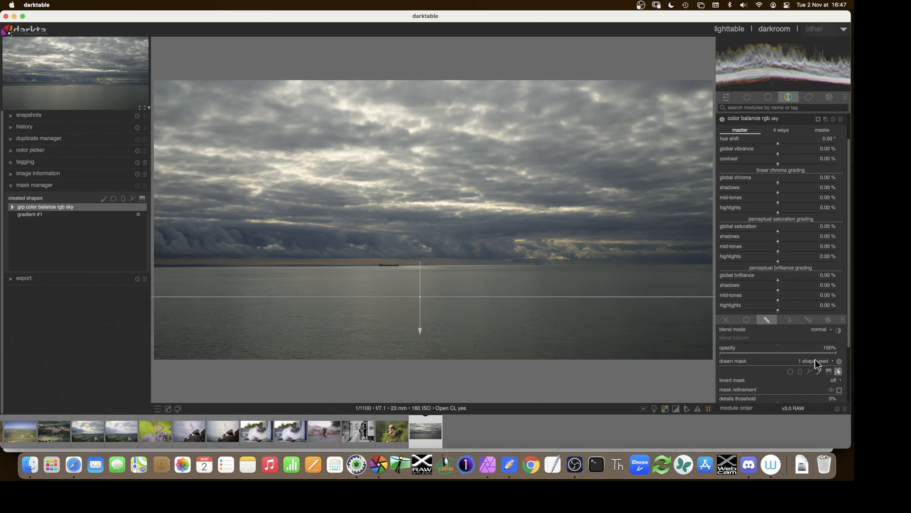
# Add a second gradient mask across the upper sky and rotate it to face the opposite direction.
pyautogui.click(828, 371)
pyautogui.click(399, 146)
pyautogui.moveTo(398, 108); pyautogui.dragTo(397, 179)
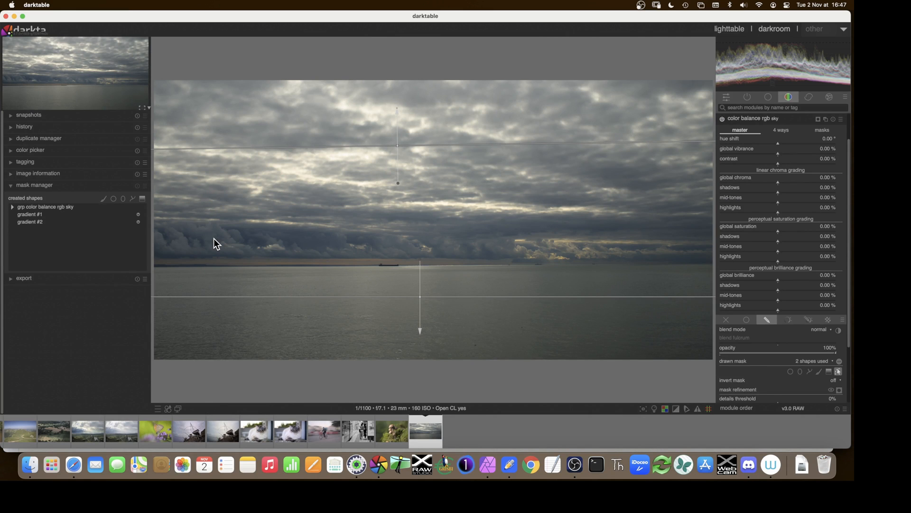
# Show the mask overlay for the color balance rgb sky instance with the upper sky gradient selected.
pyautogui.click(41, 222)
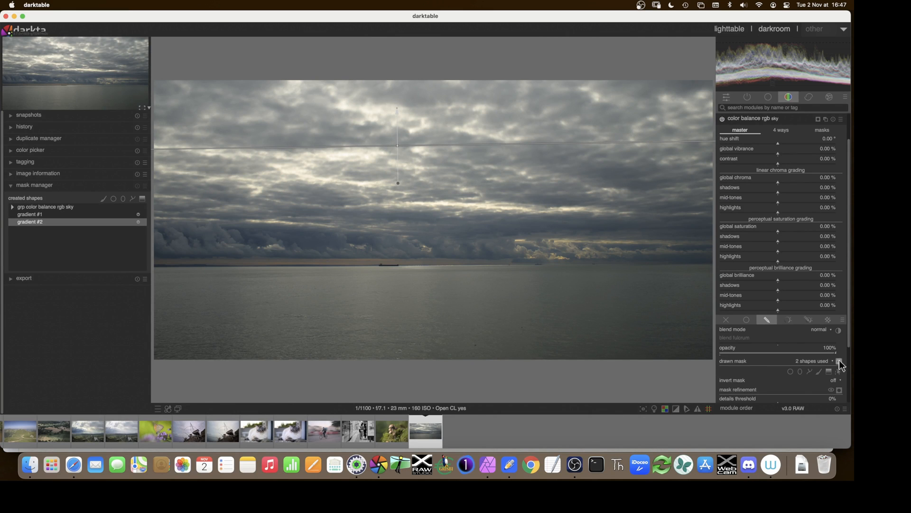
pyautogui.click(839, 390)
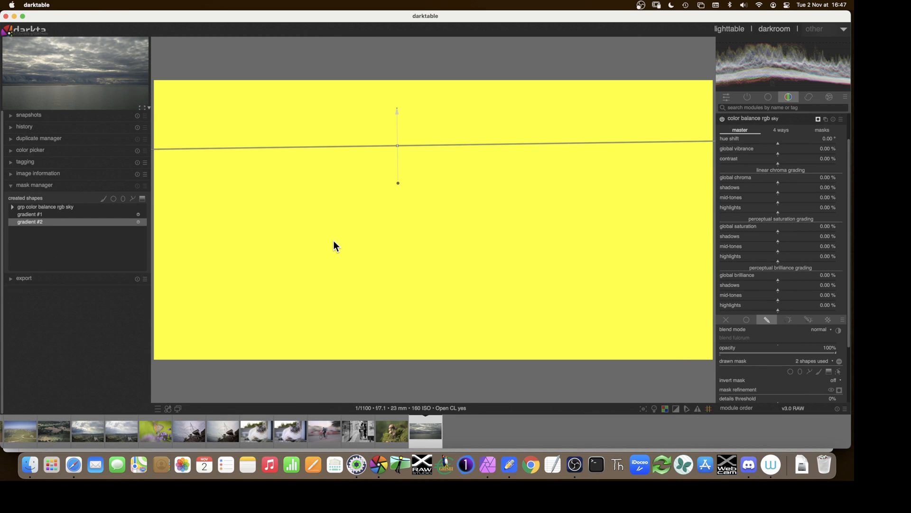
pyautogui.click(397, 144)
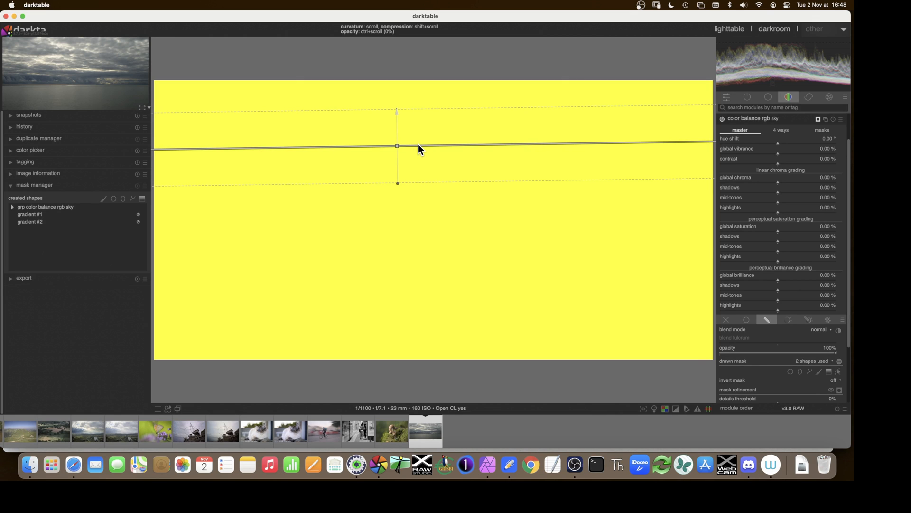
# Delete the upper sky gradient (gradient #2) from the created shapes.
pyautogui.click(42, 225)
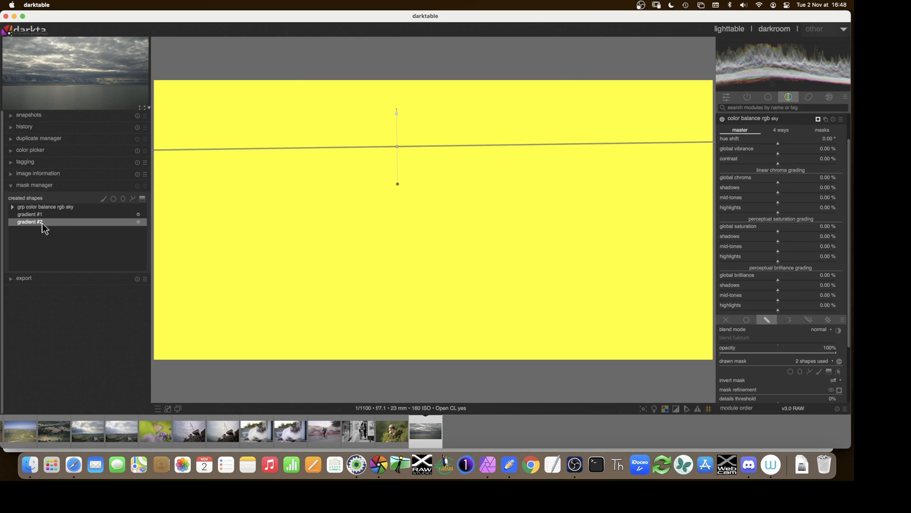
pyautogui.rightClick(42, 225)
pyautogui.click(52, 233)
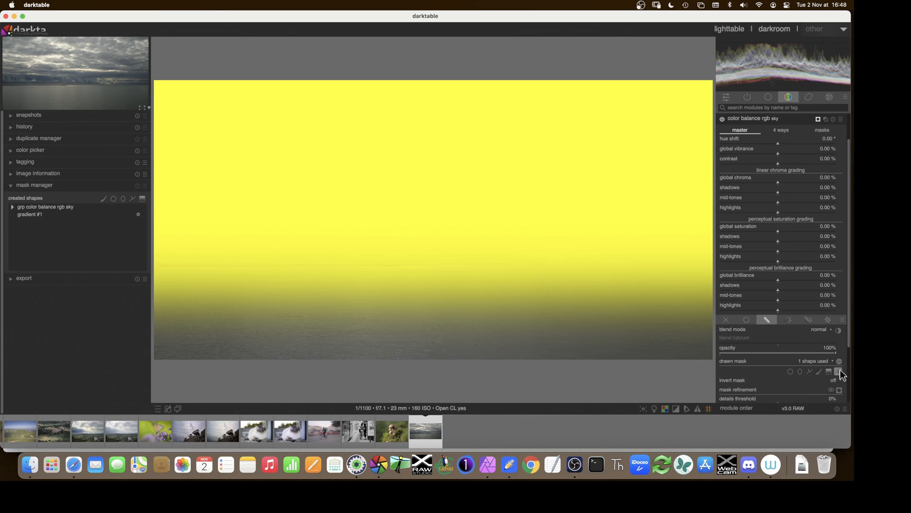
# Show the remaining gradient's outline and move the gradient up to the horizon line.
pyautogui.click(839, 371)
pyautogui.moveTo(421, 288); pyautogui.dragTo(419, 298)
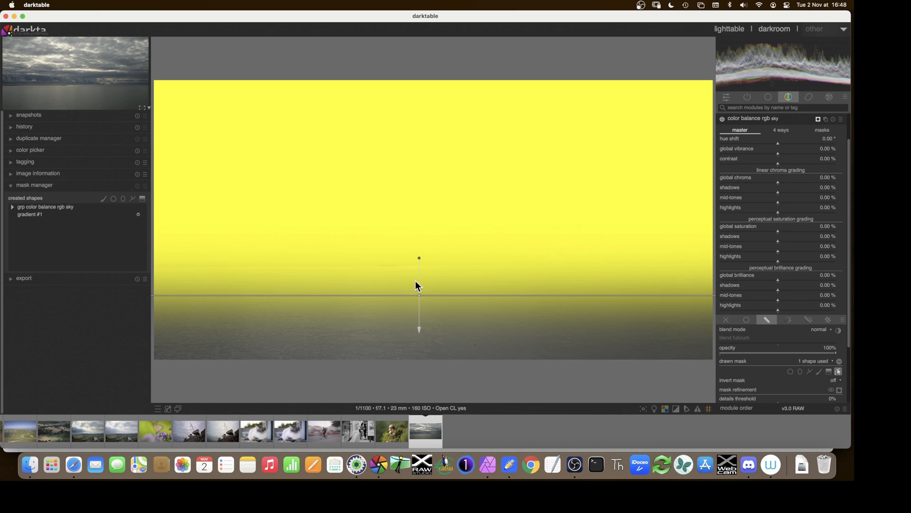
pyautogui.moveTo(419, 297); pyautogui.dragTo(410, 266)
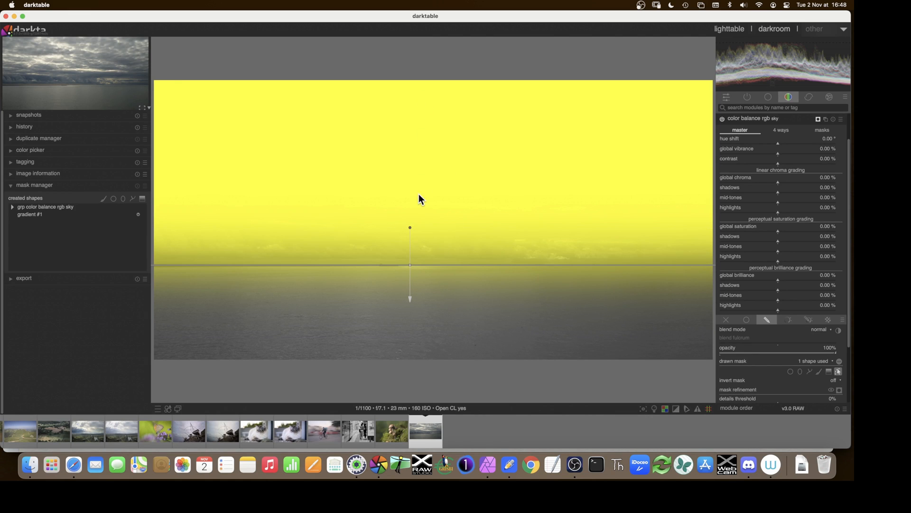
# Add a new gradient mask across the upper sky and rotate it to face the opposite direction.
pyautogui.click(829, 372)
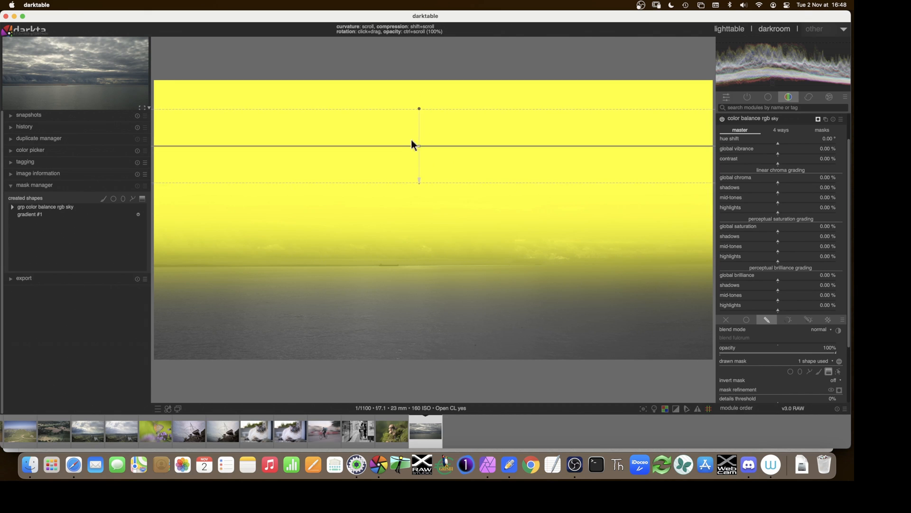
pyautogui.click(405, 140)
pyautogui.moveTo(409, 101); pyautogui.dragTo(406, 159)
# Expand the color balance rgb sky group and set gradient #2 to intersection mode.
pyautogui.click(14, 208)
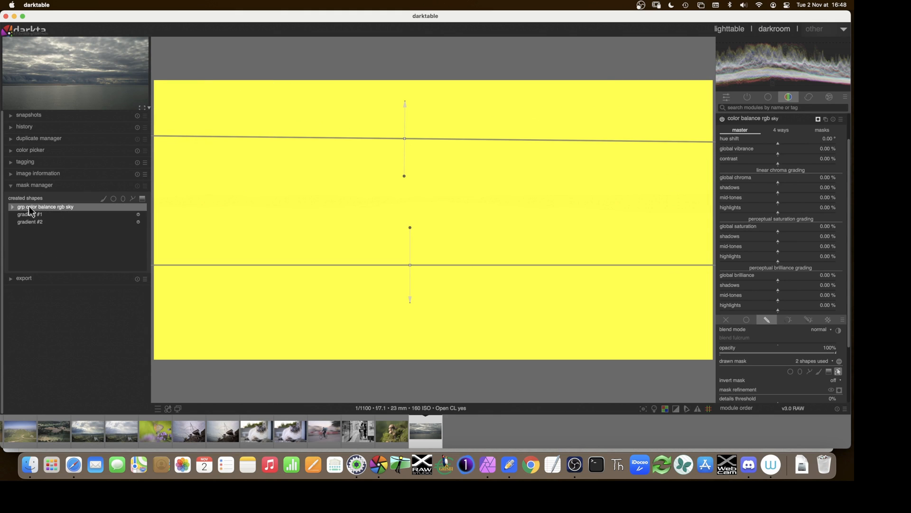
pyautogui.click(13, 208)
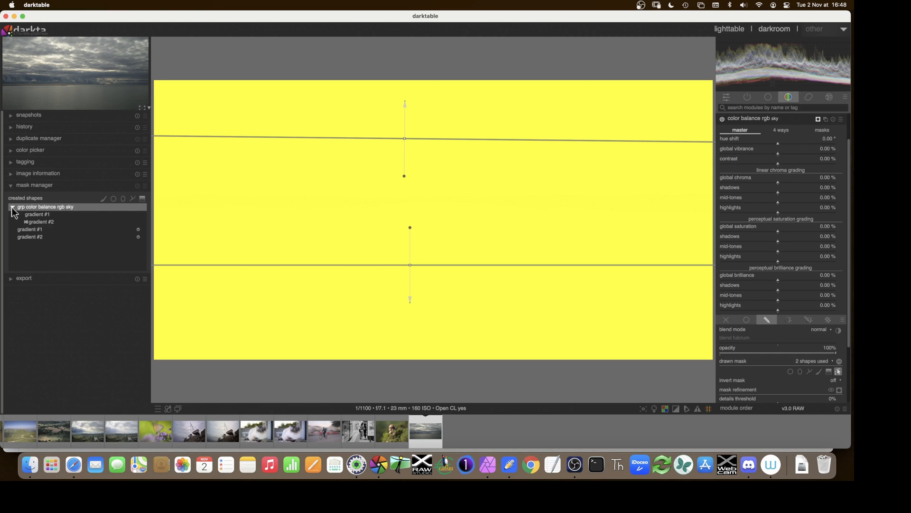
pyautogui.click(37, 223)
pyautogui.rightClick(38, 223)
pyautogui.click(49, 253)
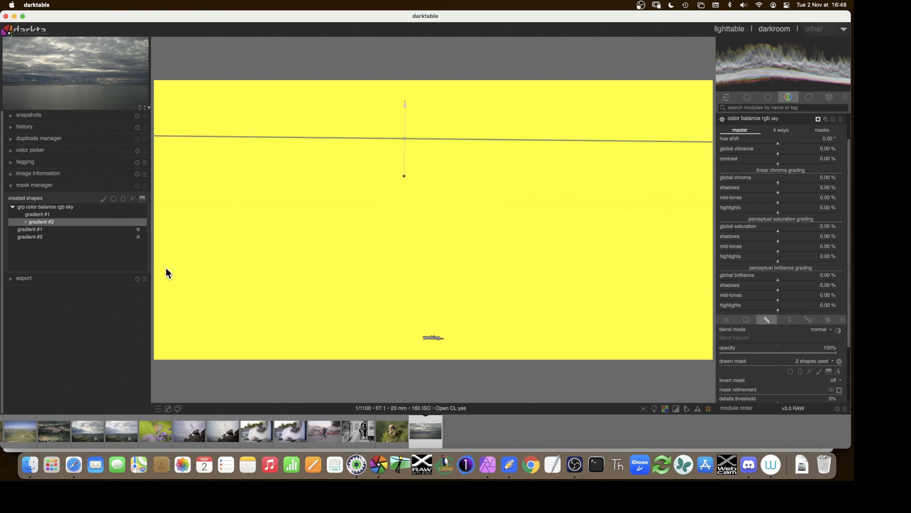
# Move gradient #2 down to the middle of the cloudy sky and show only its outline.
pyautogui.moveTo(404, 138); pyautogui.dragTo(412, 153)
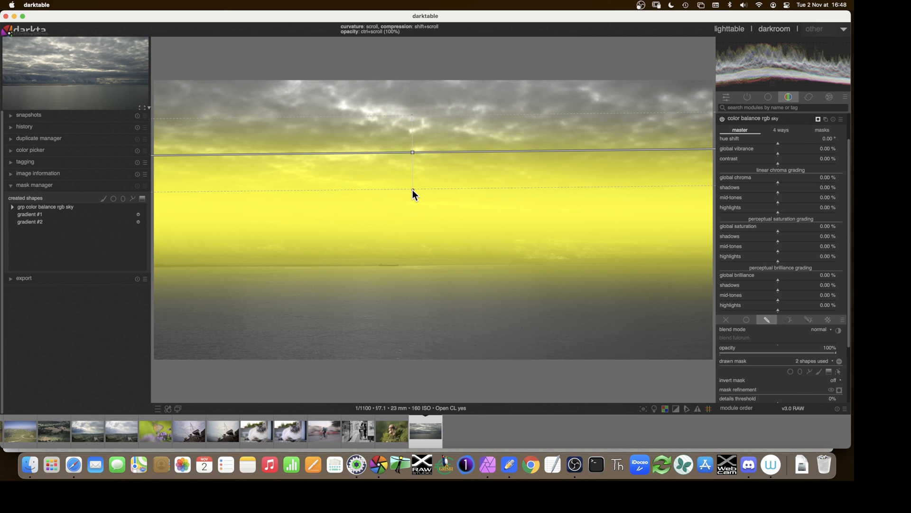
pyautogui.moveTo(412, 152); pyautogui.dragTo(409, 162)
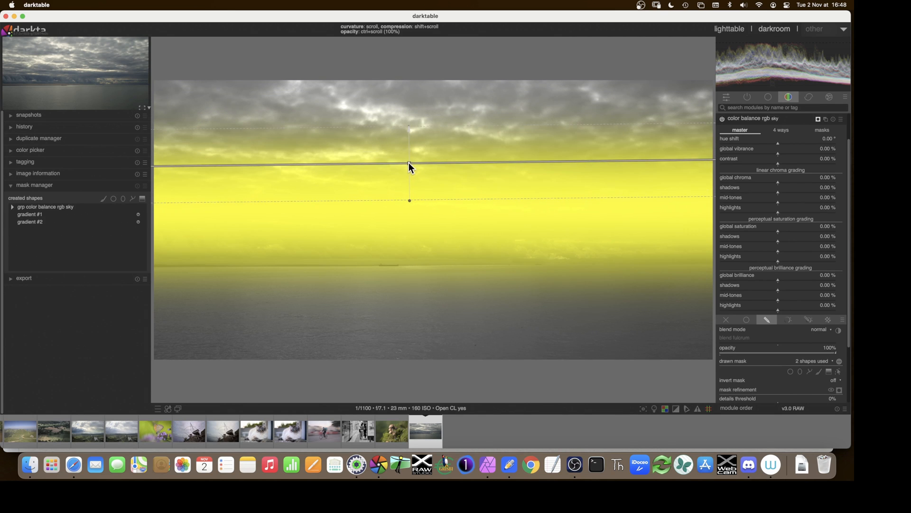
pyautogui.click(63, 222)
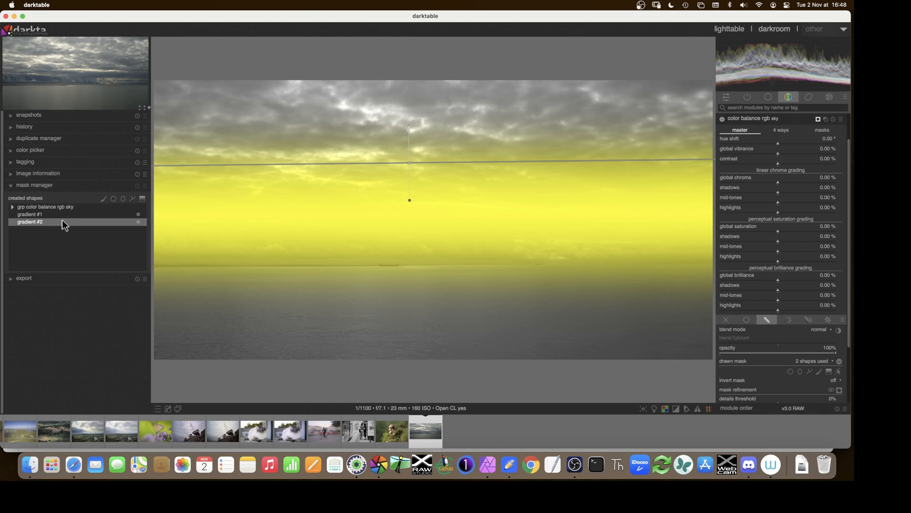
# Move gradient #1 slightly above the horizon line and try widening and narrowing its compression.
pyautogui.click(47, 214)
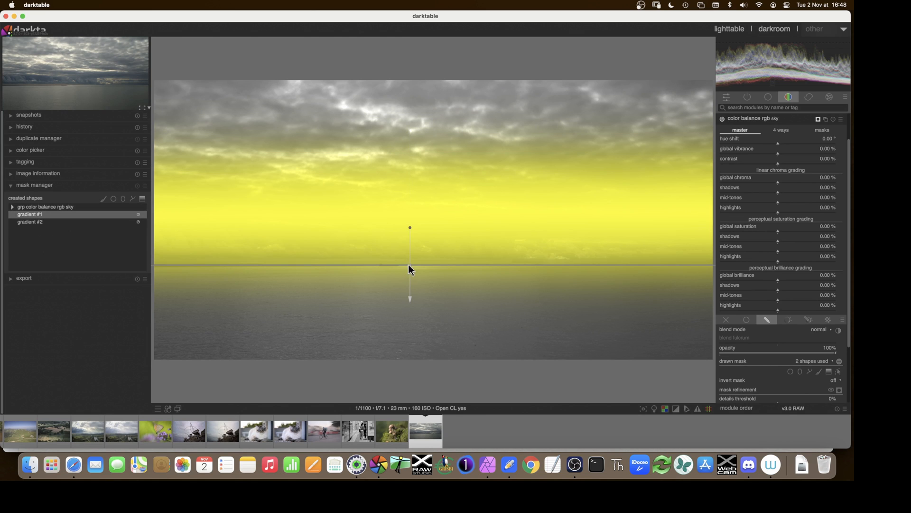
pyautogui.moveTo(410, 264); pyautogui.dragTo(412, 256)
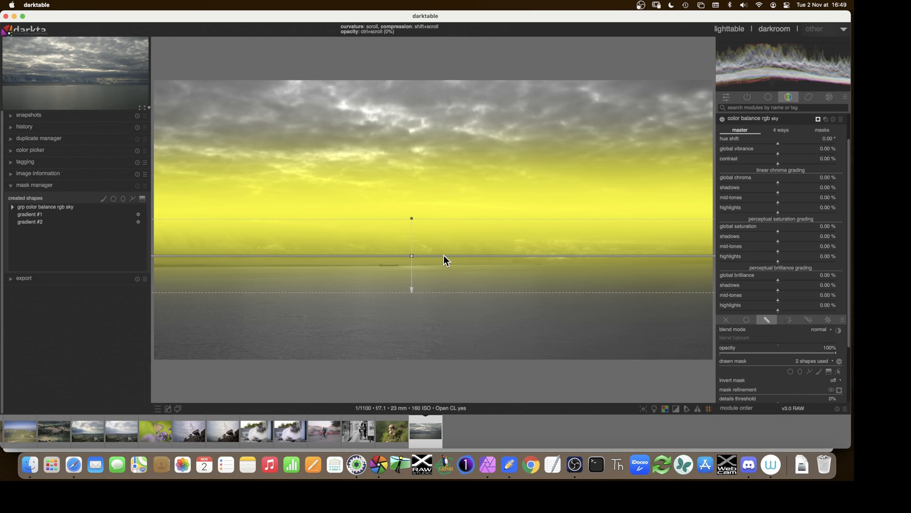
pyautogui.keyDown('shift'); pyautogui.scroll(-2, 443, 255); pyautogui.keyUp('shift')
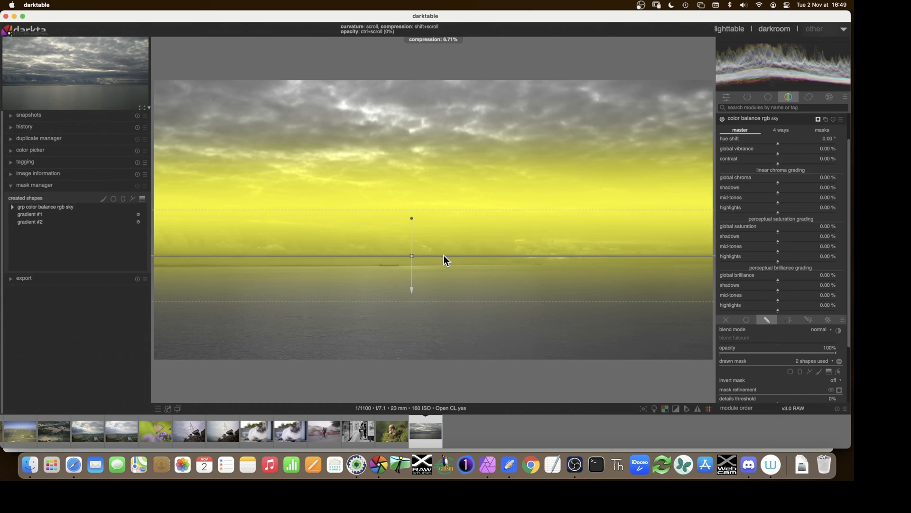
pyautogui.keyDown('shift'); pyautogui.scroll(2, 444, 255); pyautogui.keyUp('shift')
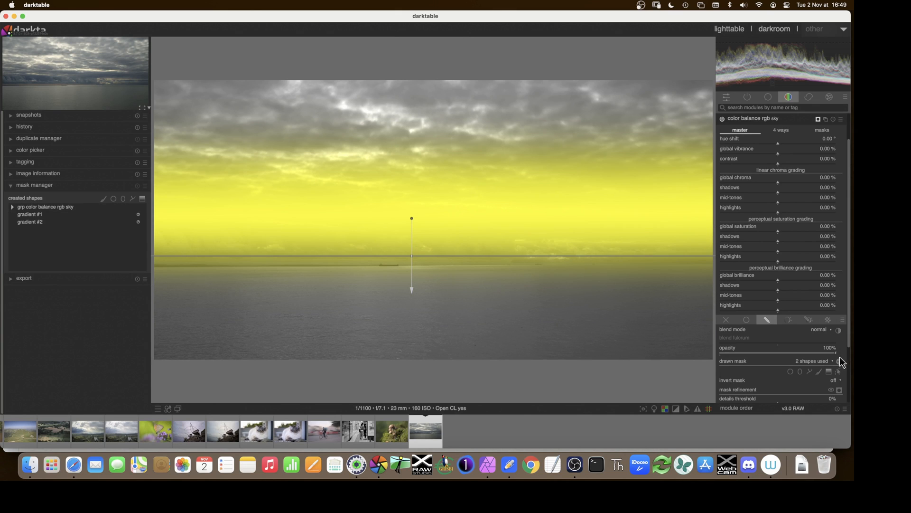
# Hide the mask overlay and gradient outlines, and set the sky instance's hue shift to 24.60°.
pyautogui.click(839, 390)
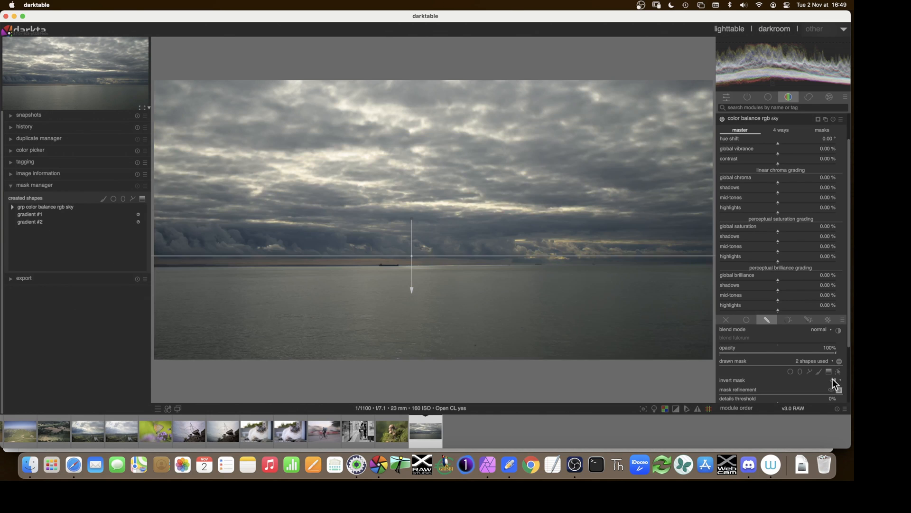
pyautogui.moveTo(772, 142); pyautogui.dragTo(788, 149)
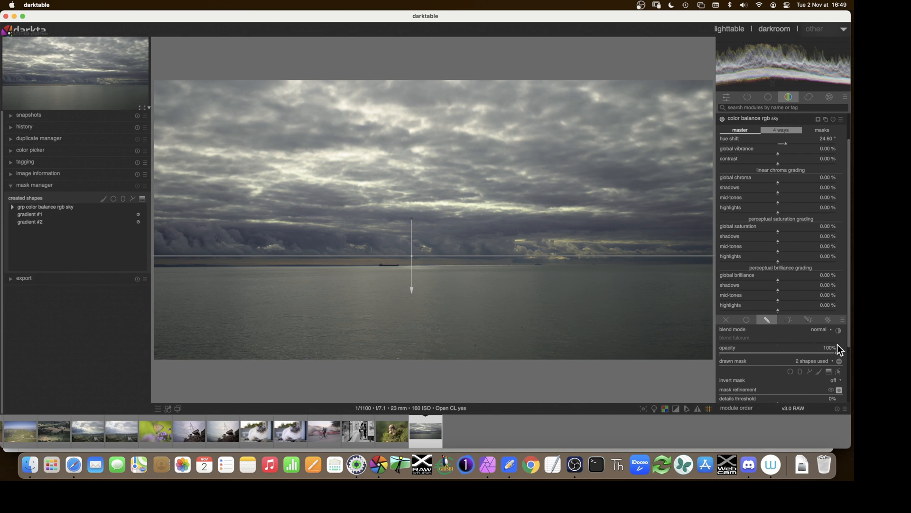
pyautogui.click(838, 371)
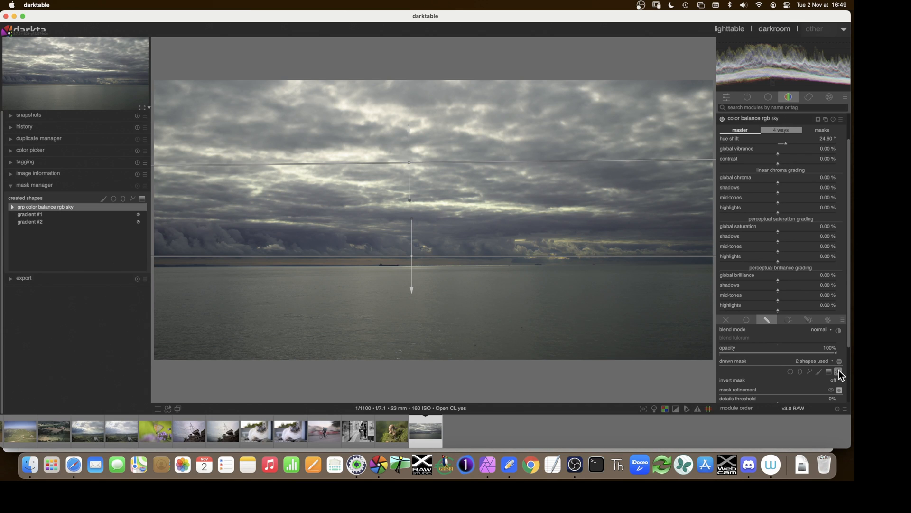
pyautogui.click(839, 371)
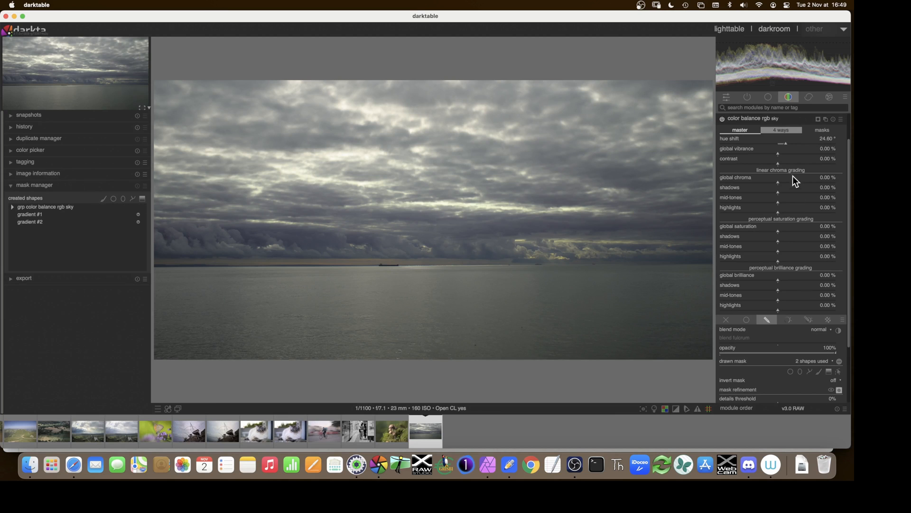
# Try a hue shift of 84.17°, settle on 50.50°, and set the global brilliance to 12.95%.
pyautogui.moveTo(793, 143); pyautogui.dragTo(805, 144)
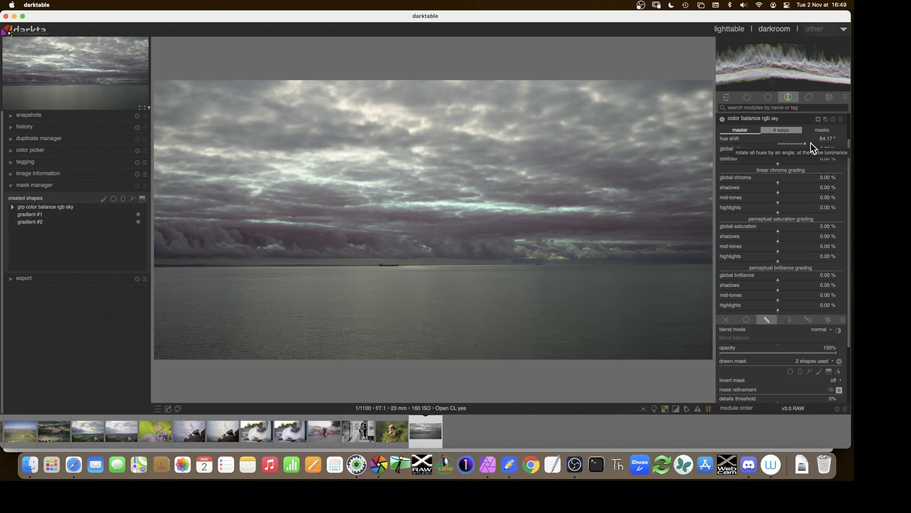
pyautogui.moveTo(756, 141)
pyautogui.mouseDown()
pyautogui.moveTo(746, 144)
pyautogui.moveTo(795, 144)
pyautogui.mouseUp()
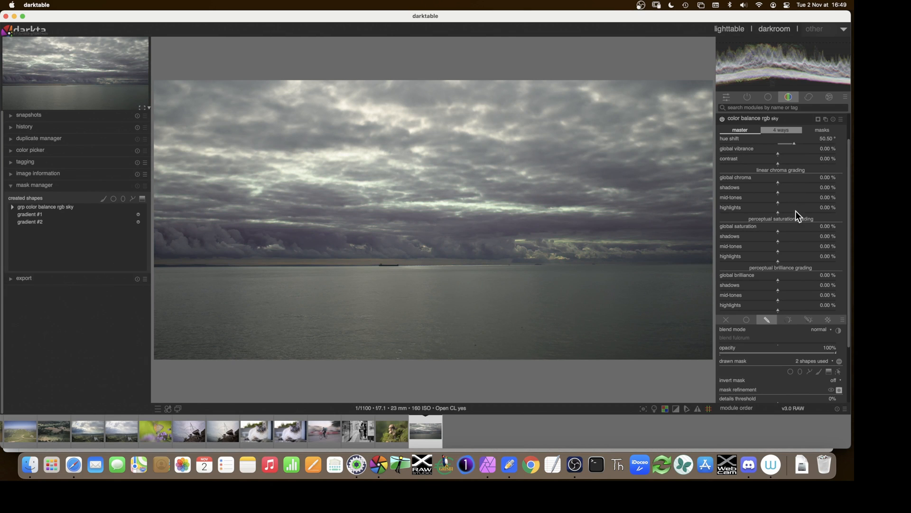
pyautogui.click(808, 280)
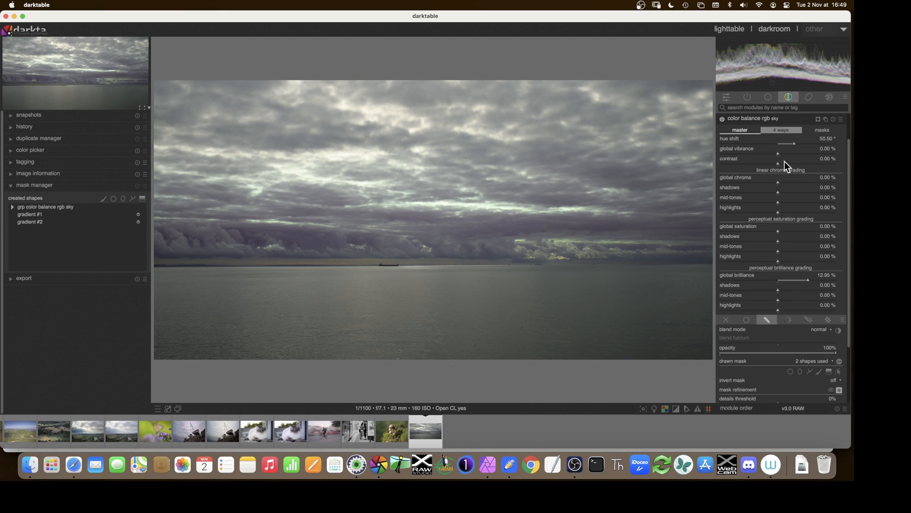
# Set the 4 ways global offset to a hue of 67.34° and a chroma of 0.77%.
pyautogui.click(782, 130)
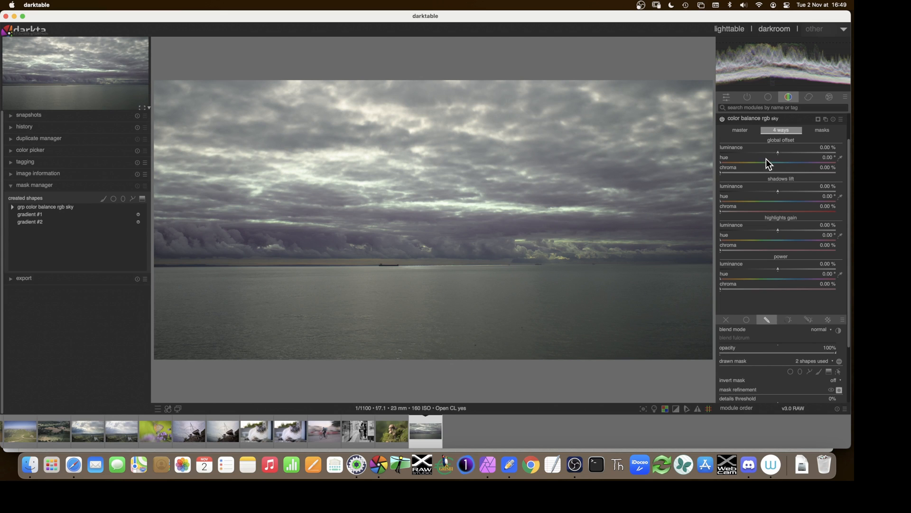
pyautogui.click(752, 162)
pyautogui.moveTo(761, 172); pyautogui.dragTo(809, 173)
pyautogui.click(737, 161)
pyautogui.click(742, 161)
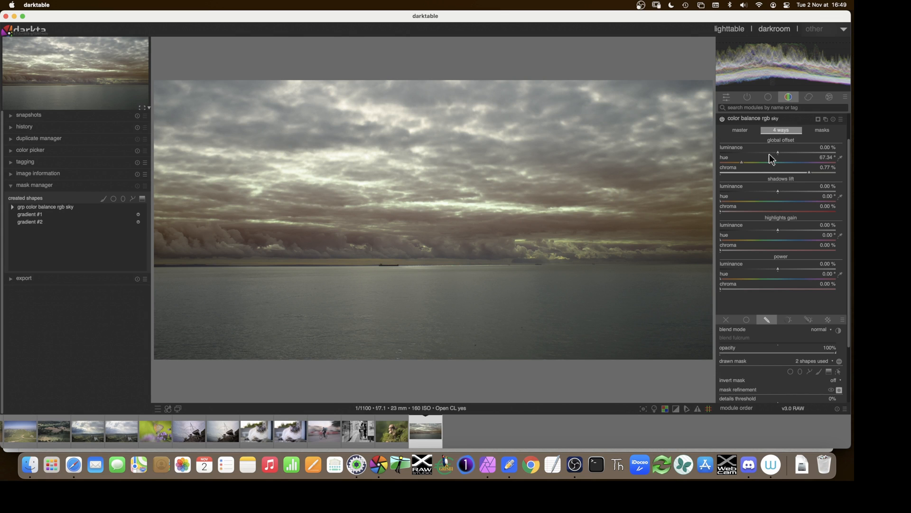
# Reset the global offset chroma and the master hue shift to their defaults.
pyautogui.doubleClick(809, 175)
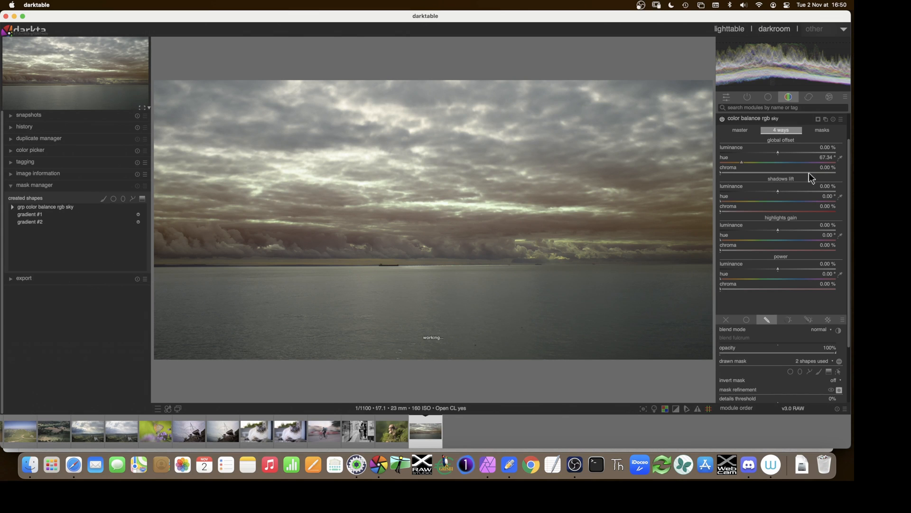
pyautogui.click(739, 131)
pyautogui.click(793, 144)
pyautogui.doubleClick(793, 144)
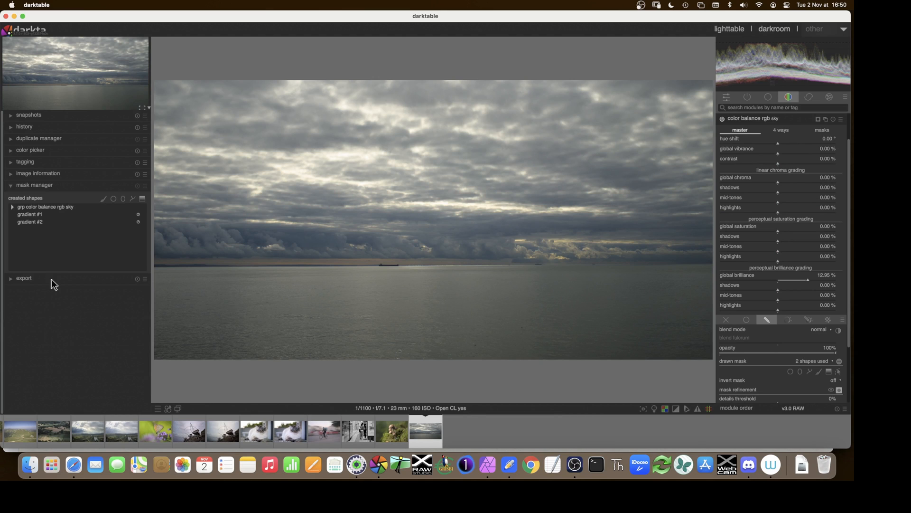